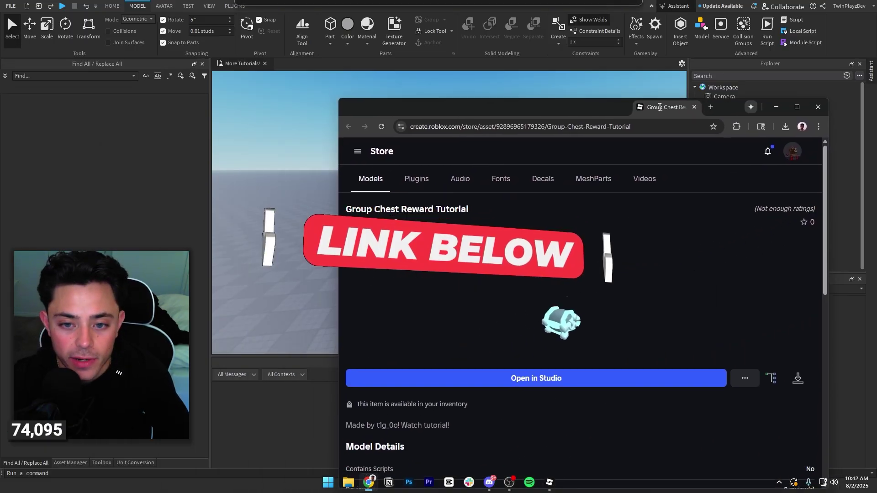
Reposition the browser window showing the Group Chest Reward Tutorial store page and reload the page
{"action": "left_click_drag", "start_coordinate": [659, 107], "coordinate": [632, 48]}
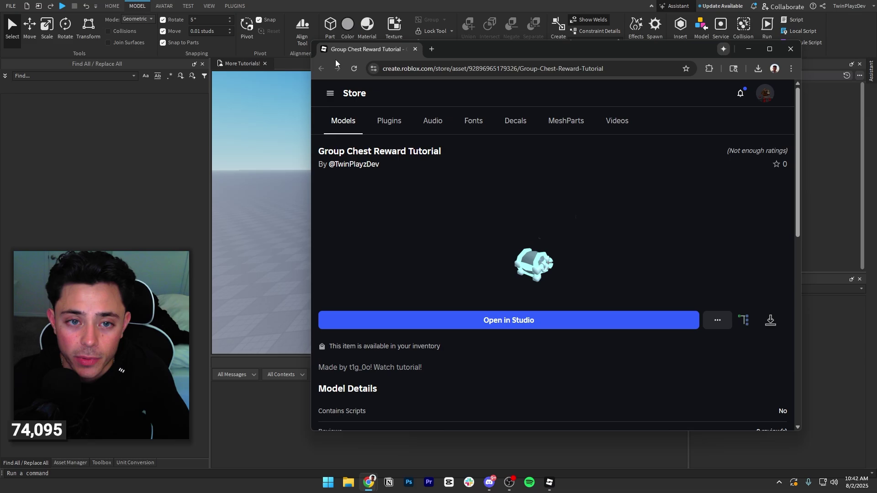
{"action": "left_click", "coordinate": [354, 69]}
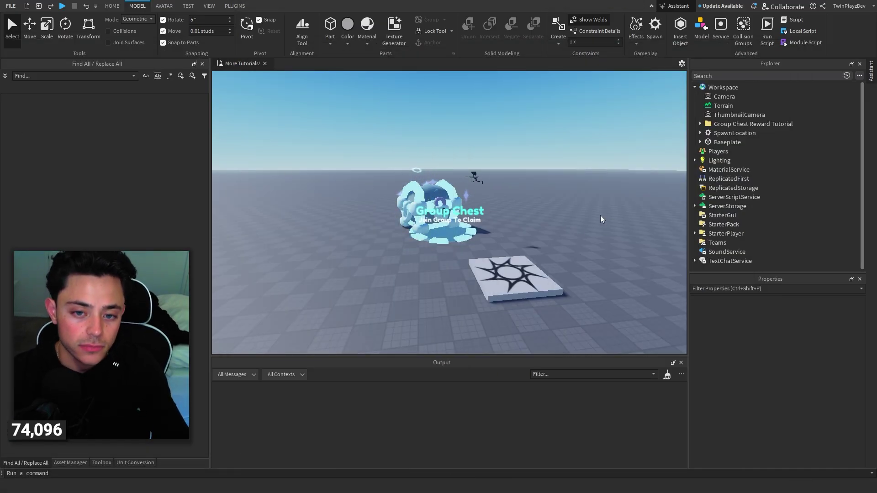
Switch to Roblox Studio and inspect the Group Chest model in the scene from near and far
{"action": "key", "text": "w"}
{"action": "right_click_drag", "start_coordinate": [579, 201], "coordinate": [580, 201]}
{"action": "key", "text": "s"}
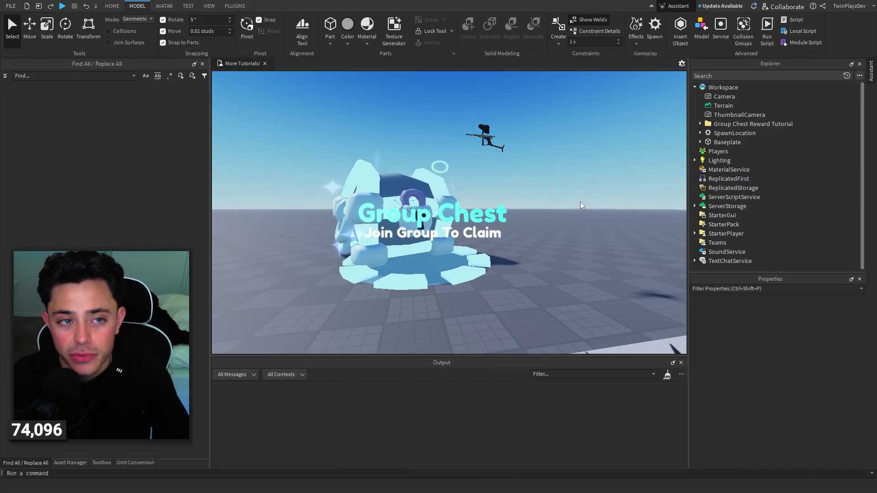
{"action": "key", "text": "s"}
{"action": "right_click_drag", "start_coordinate": [565, 165], "coordinate": [564, 166]}
{"action": "key", "text": "w"}
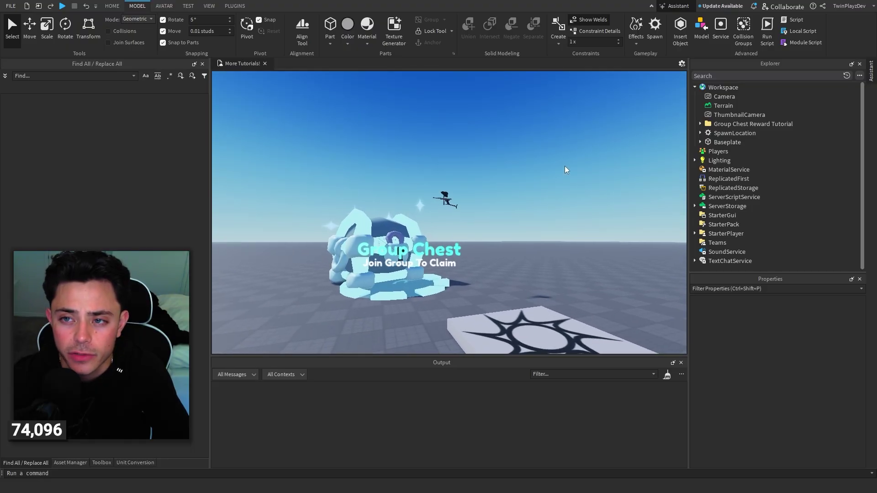
{"action": "key", "text": "w"}
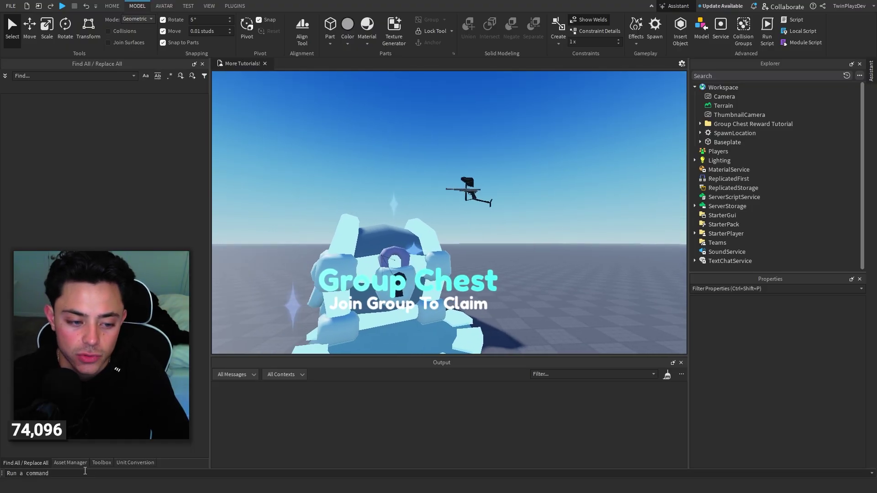
Show the My Models inventory in the Toolbox and locate the Group Chest Reward Tutorial model
{"action": "left_click", "coordinate": [102, 463]}
{"action": "left_click", "coordinate": [78, 77]}
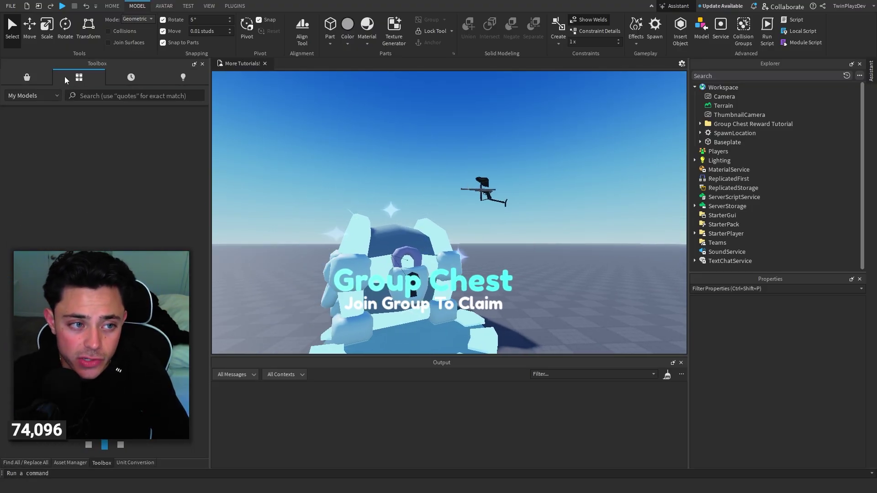
{"action": "left_click", "coordinate": [112, 5]}
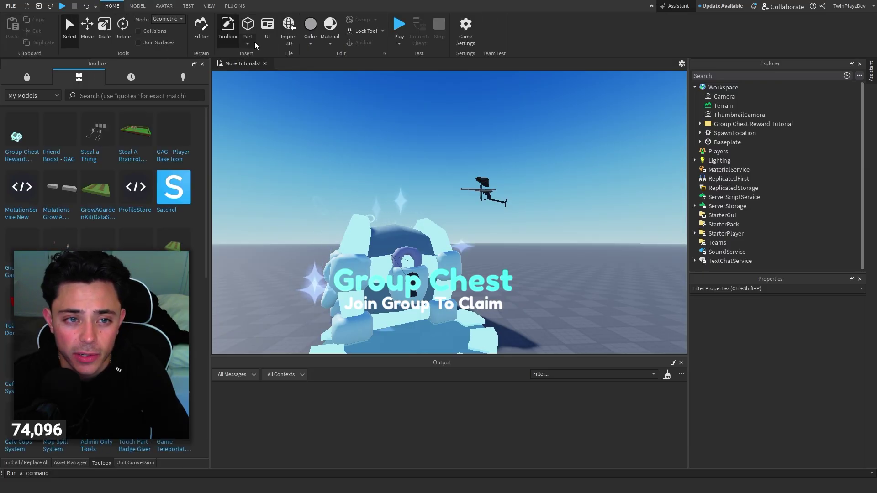
{"action": "left_click", "coordinate": [101, 100]}
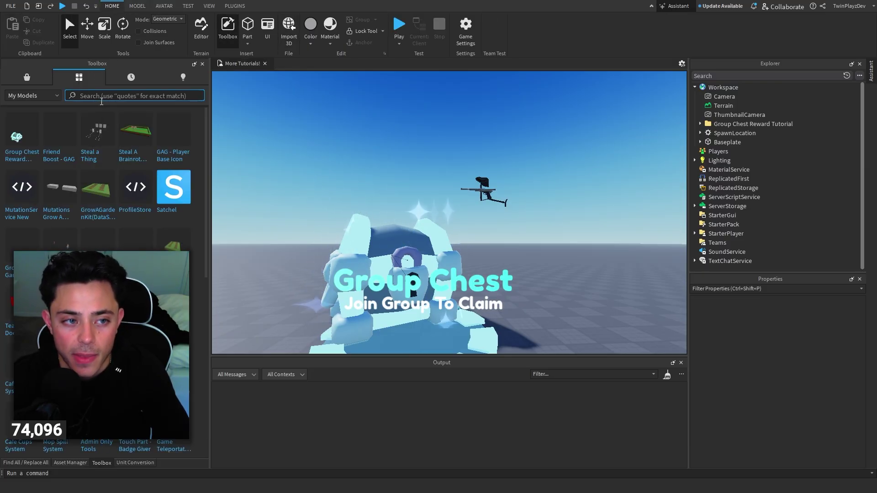
{"action": "mouse_move", "coordinate": [32, 135]}
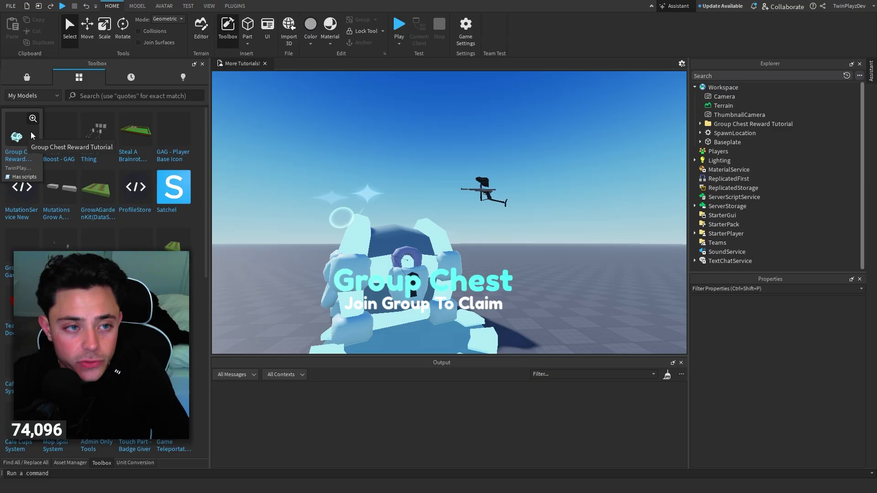
{"action": "left_click", "coordinate": [141, 5]}
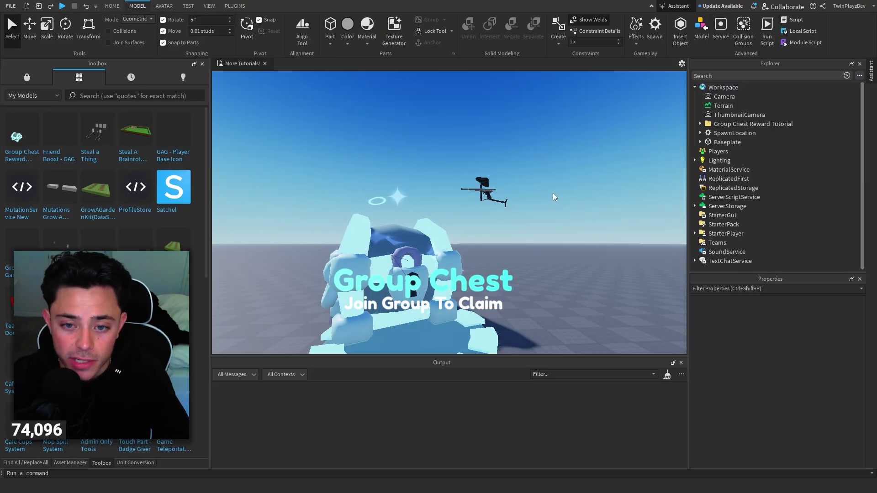
Expand the Group Chest Reward Tutorial folder, open and close its README script, and delete that script
{"action": "key", "text": "w"}
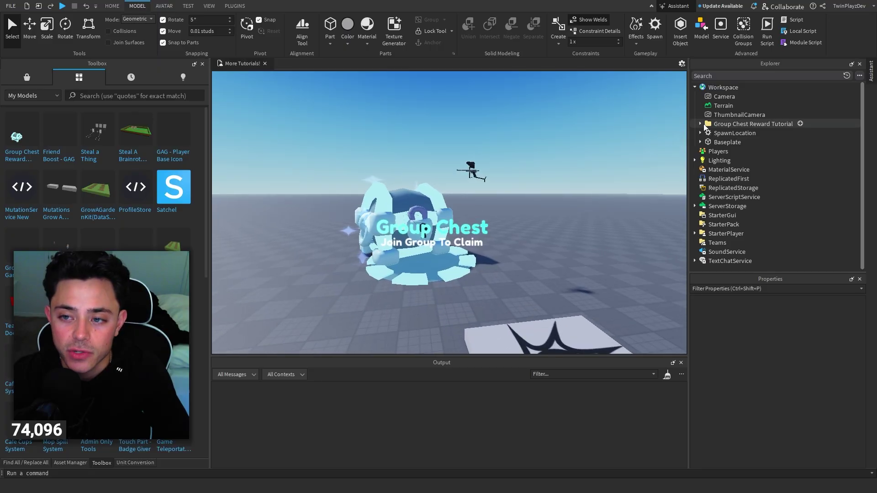
{"action": "left_click", "coordinate": [700, 124]}
{"action": "double_click", "coordinate": [728, 179]}
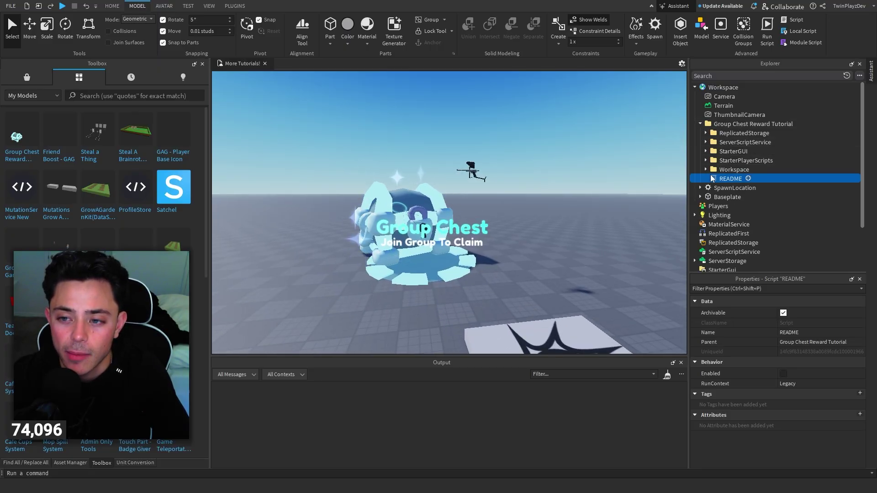
{"action": "left_click", "coordinate": [337, 63]}
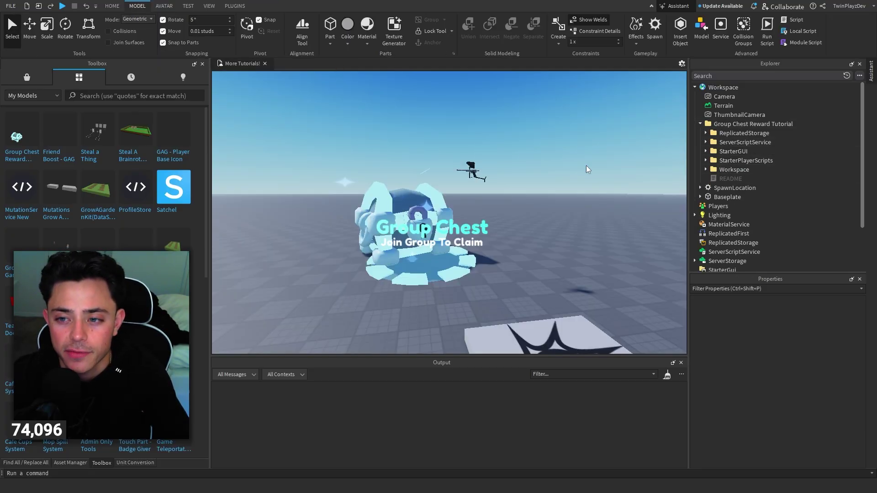
{"action": "left_click", "coordinate": [708, 179]}
{"action": "key", "text": "Delete"}
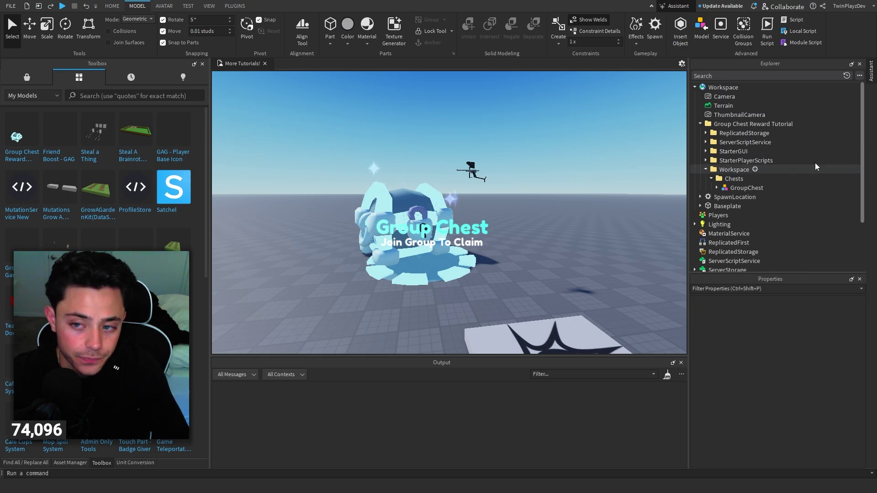
Move the Chests folder directly into Workspace and the ChestClientHandler script into StarterPlayer's StarterPlayerScripts
{"action": "left_click_drag", "start_coordinate": [727, 182], "coordinate": [721, 89]}
{"action": "left_click", "coordinate": [706, 179]}
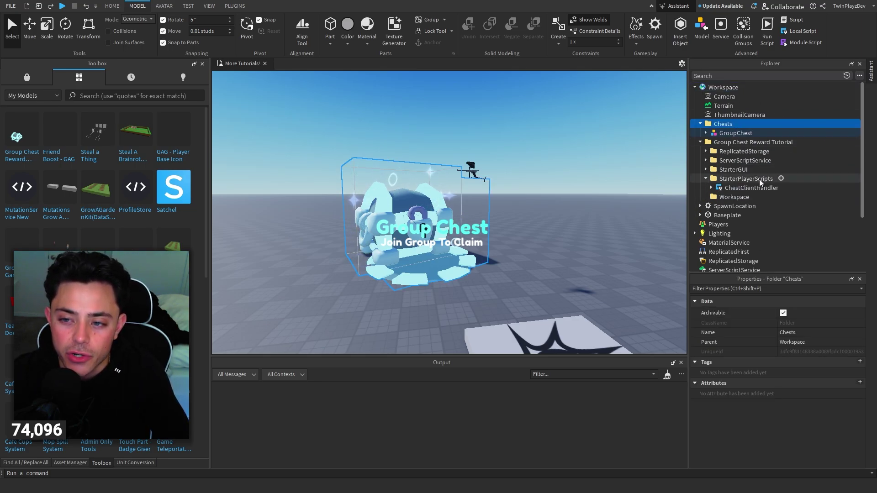
{"action": "left_click_drag", "start_coordinate": [758, 187], "coordinate": [730, 248]}
{"action": "scroll", "coordinate": [795, 206], "scroll_direction": "down", "scroll_amount": 3}
{"action": "scroll", "coordinate": [769, 217], "scroll_direction": "up", "scroll_amount": 3}
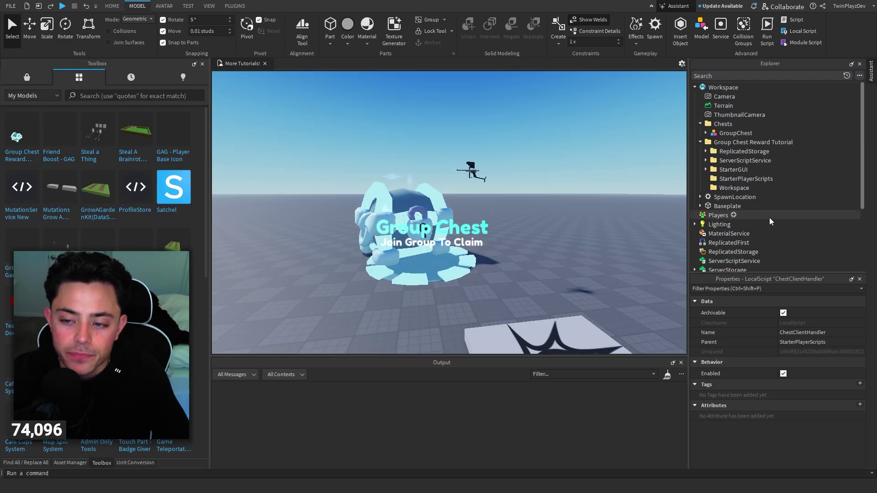
Move TextWarning from the tutorial folder into StarterGui and the ChestHandlerServer script into ServerScriptService
{"action": "left_click", "coordinate": [705, 169]}
{"action": "left_click_drag", "start_coordinate": [740, 178], "coordinate": [790, 191]}
{"action": "scroll", "coordinate": [777, 199], "scroll_direction": "down", "scroll_amount": 3}
{"action": "scroll", "coordinate": [755, 201], "scroll_direction": "up", "scroll_amount": 3}
{"action": "left_click", "coordinate": [706, 160]}
{"action": "scroll", "coordinate": [749, 194], "scroll_direction": "down", "scroll_amount": 3}
{"action": "scroll", "coordinate": [739, 167], "scroll_direction": "up", "scroll_amount": 4}
Move the ChestSystem folder into ReplicatedStorage and delete the emptied Group Chest Reward Tutorial folder
{"action": "left_click", "coordinate": [706, 151]}
{"action": "scroll", "coordinate": [776, 183], "scroll_direction": "down", "scroll_amount": 3}
{"action": "left_click_drag", "start_coordinate": [734, 181], "coordinate": [735, 179]}
{"action": "scroll", "coordinate": [749, 187], "scroll_direction": "up", "scroll_amount": 4}
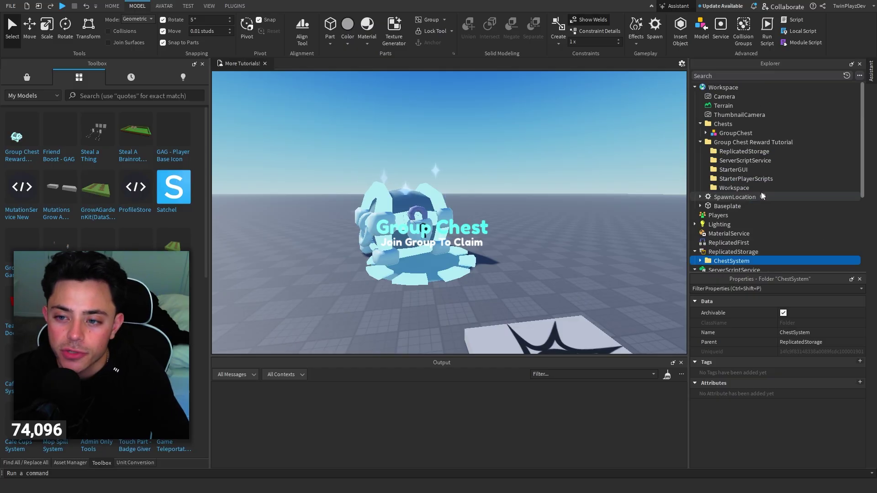
{"action": "left_click", "coordinate": [736, 142]}
{"action": "key", "text": "Delete"}
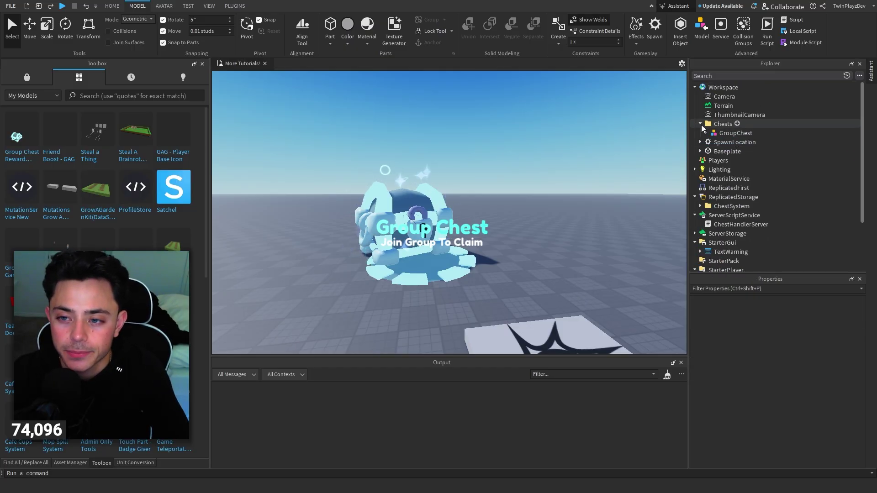
Examine the GroupChest model up close and look through its Important folder, Indicator part and Text billboard
{"action": "scroll", "coordinate": [585, 163], "scroll_direction": "up", "scroll_amount": 10}
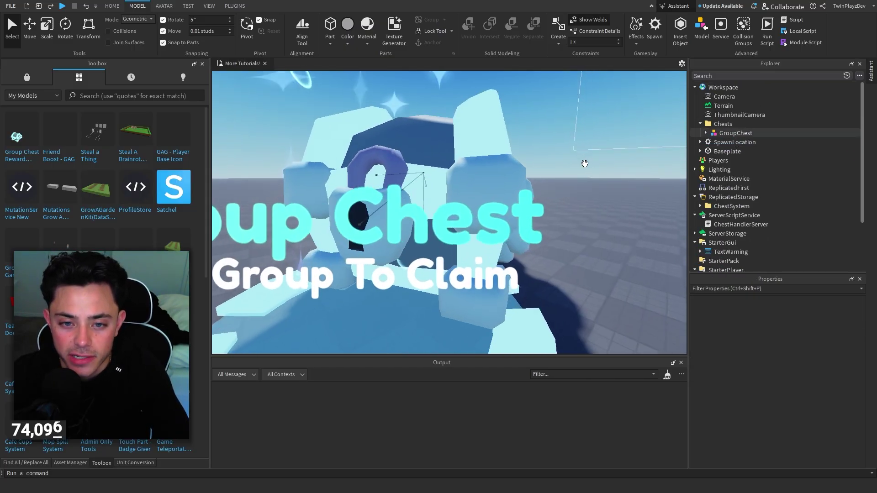
{"action": "scroll", "coordinate": [584, 164], "scroll_direction": "down", "scroll_amount": 8}
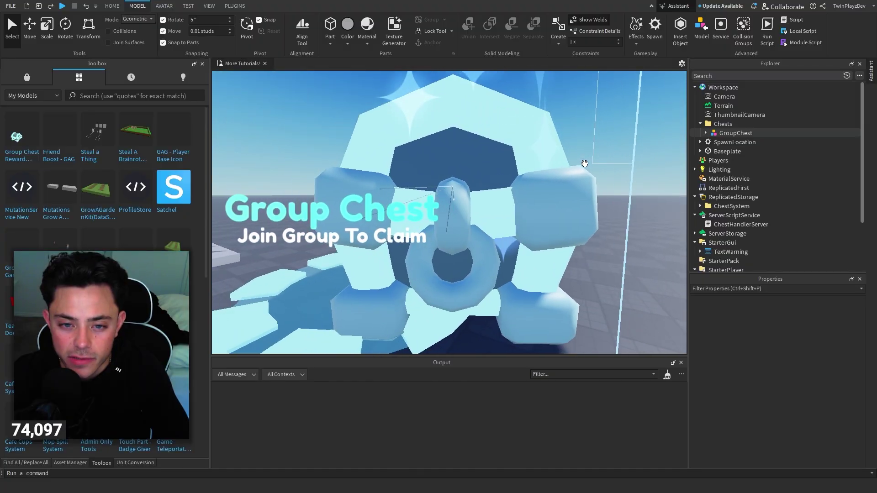
{"action": "right_click_drag", "start_coordinate": [584, 163], "coordinate": [648, 160]}
{"action": "key", "text": "a"}
{"action": "left_click", "coordinate": [707, 134]}
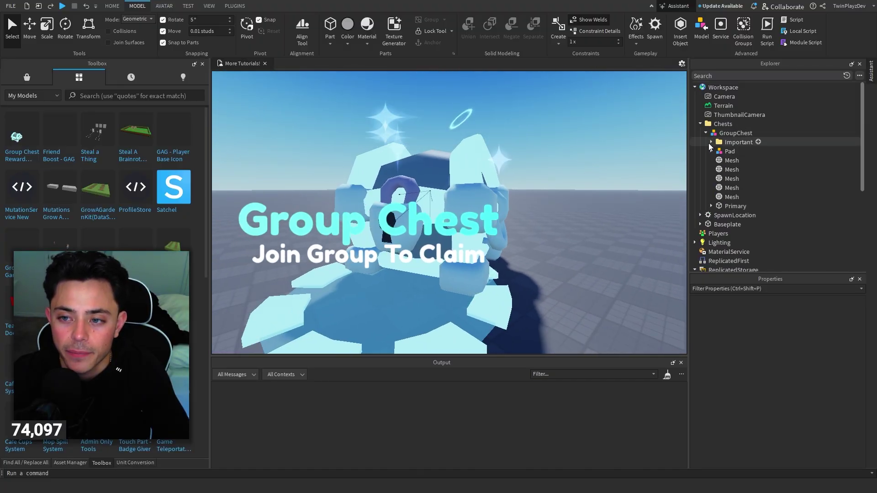
{"action": "left_click", "coordinate": [709, 144]}
{"action": "left_click", "coordinate": [716, 151]}
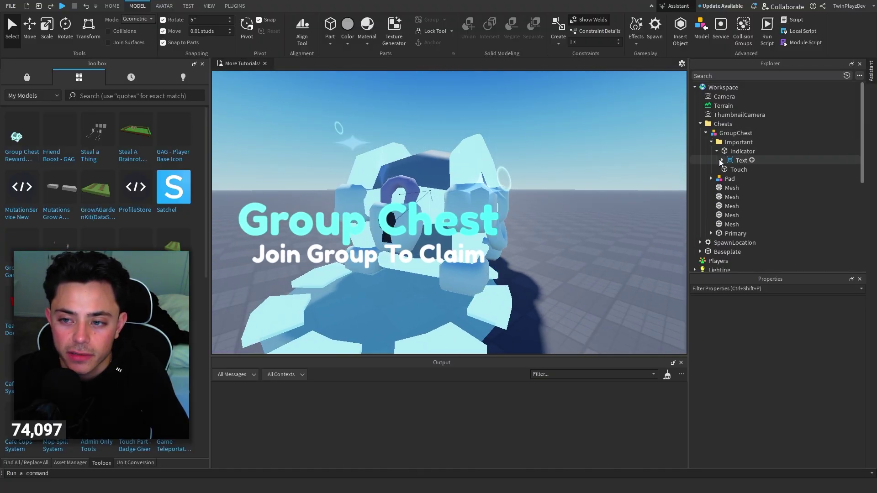
{"action": "left_click", "coordinate": [720, 160]}
{"action": "left_click", "coordinate": [737, 152]}
{"action": "left_click", "coordinate": [716, 151]}
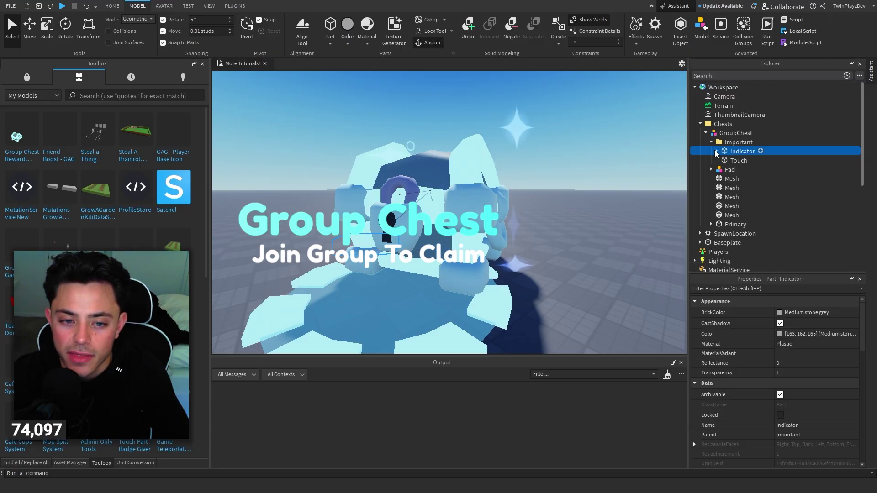
{"action": "right_click_drag", "start_coordinate": [594, 154], "coordinate": [562, 169]}
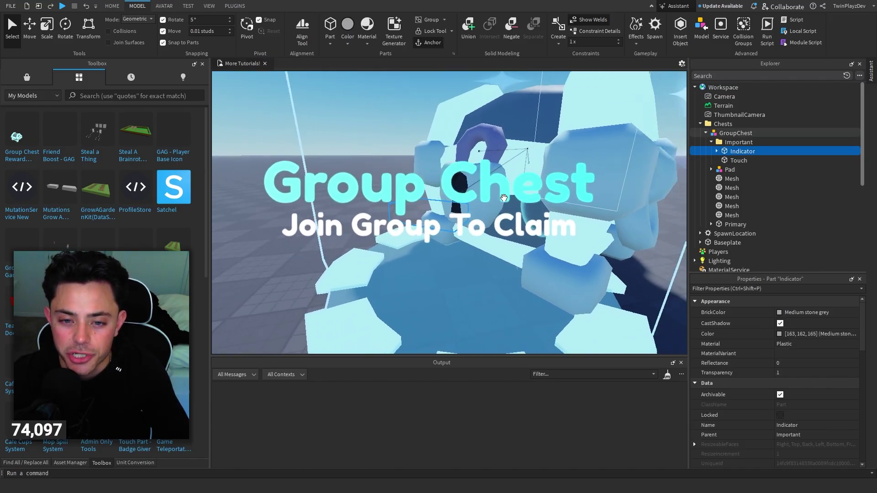
{"action": "key", "text": "d"}
Set the TextStrokeColor3 of the Title label under the Indicator's Text to 255, 67, 70
{"action": "left_click", "coordinate": [715, 151]}
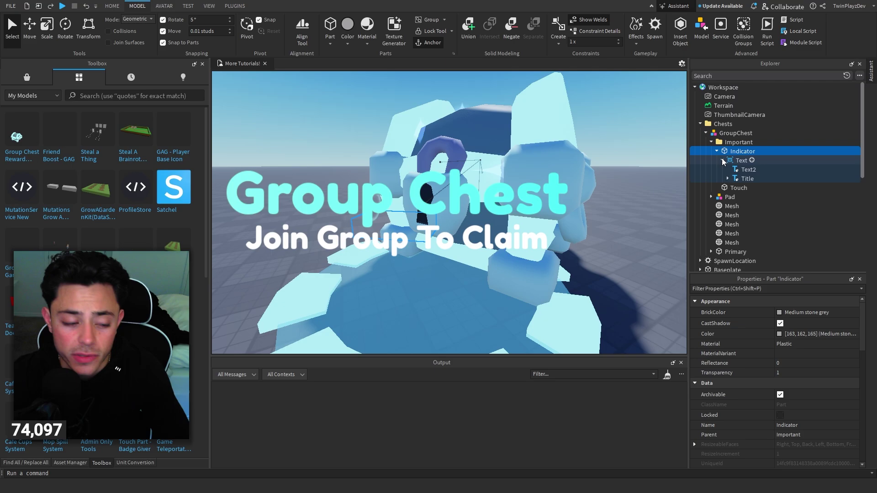
{"action": "left_click", "coordinate": [737, 169]}
{"action": "left_click", "coordinate": [738, 179]}
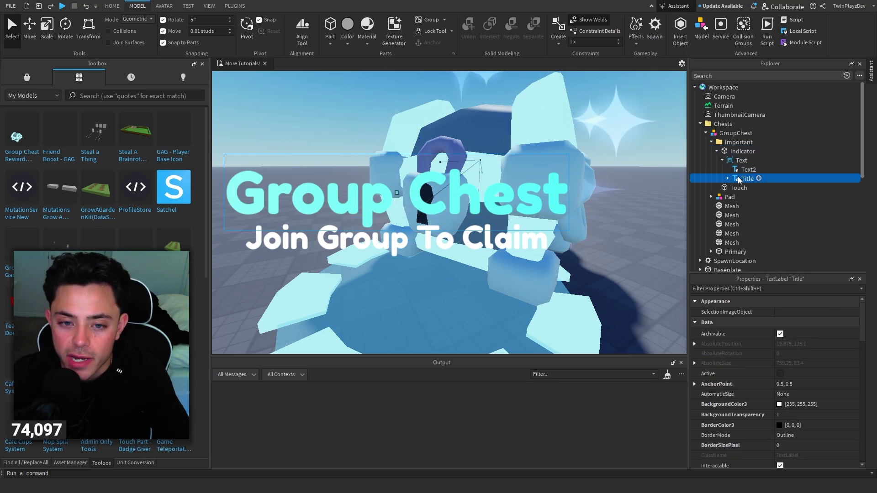
{"action": "scroll", "coordinate": [753, 413], "scroll_direction": "down", "scroll_amount": 10}
{"action": "scroll", "coordinate": [754, 408], "scroll_direction": "down", "scroll_amount": 5}
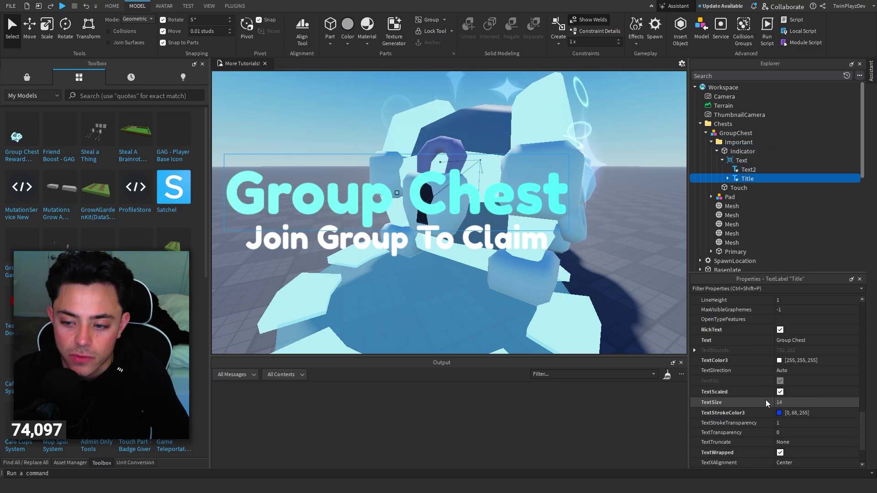
{"action": "left_click", "coordinate": [779, 412]}
{"action": "left_click_drag", "start_coordinate": [476, 152], "coordinate": [679, 154]}
{"action": "left_click_drag", "start_coordinate": [689, 186], "coordinate": [635, 192]}
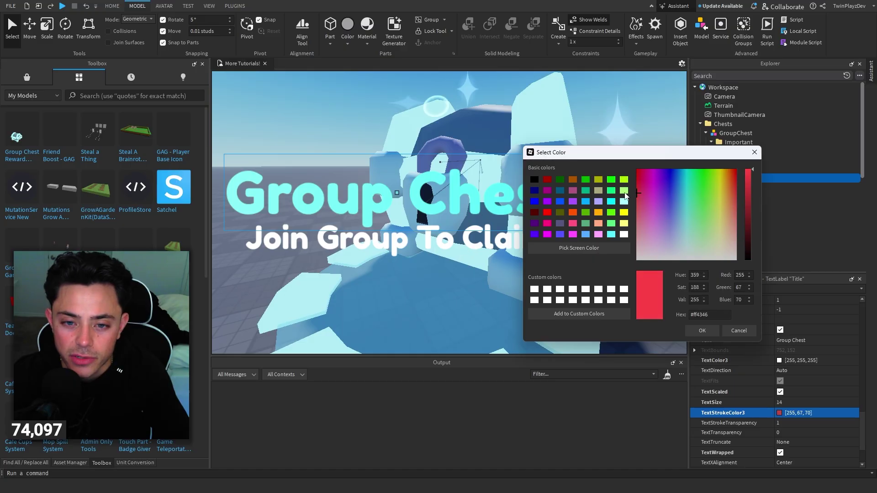
{"action": "left_click", "coordinate": [700, 331]}
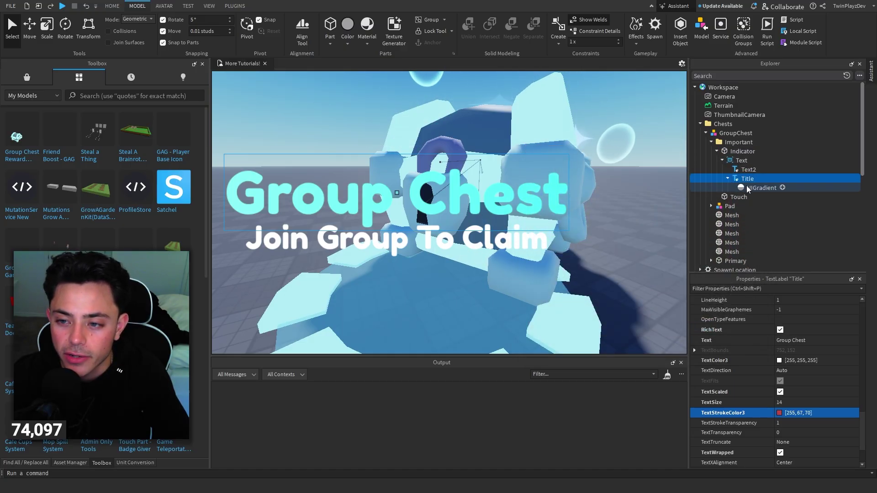
Open the colour sequence of the Title's UIGradient and set its starting colour to red #ff0004
{"action": "left_click", "coordinate": [761, 187]}
{"action": "left_click", "coordinate": [813, 312]}
{"action": "left_click", "coordinate": [856, 312]}
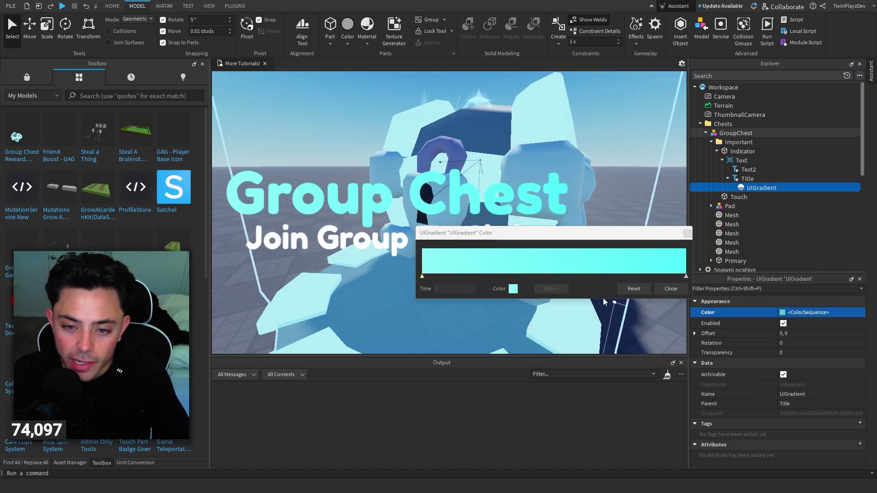
{"action": "left_click", "coordinate": [513, 288]}
{"action": "left_click_drag", "start_coordinate": [491, 144], "coordinate": [621, 147]}
{"action": "left_click", "coordinate": [572, 165]}
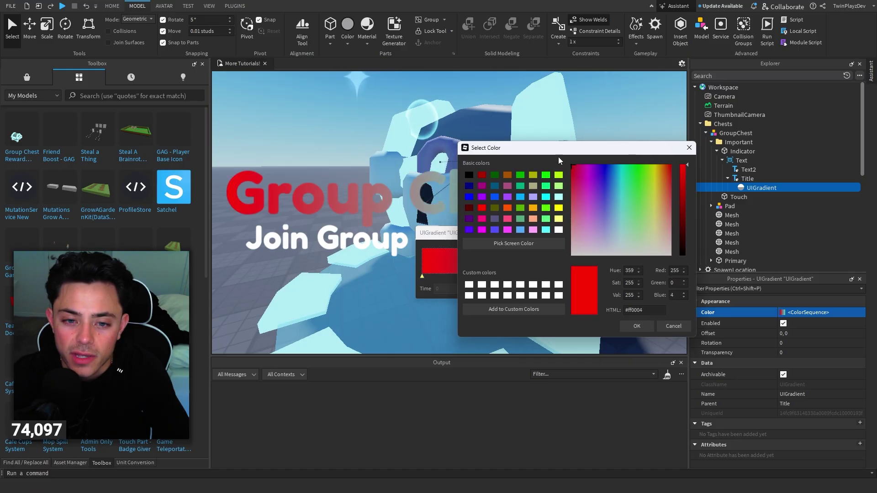
{"action": "left_click", "coordinate": [636, 326]}
Set the end colour of the Title's gradient to orange and close the gradient editor
{"action": "left_click", "coordinate": [513, 290]}
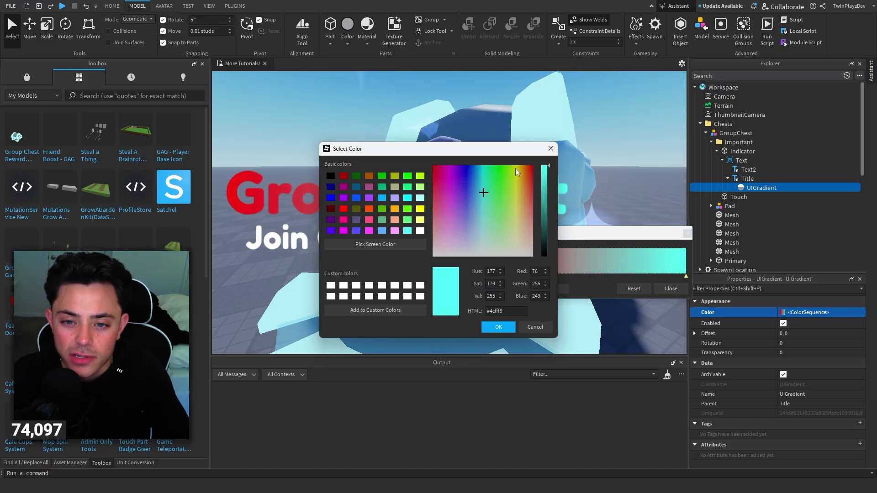
{"action": "mouse_move", "coordinate": [515, 168]}
{"action": "left_mouse_down"}
{"action": "mouse_move", "coordinate": [535, 168]}
{"action": "mouse_move", "coordinate": [523, 167]}
{"action": "left_mouse_up"}
{"action": "left_click", "coordinate": [498, 327]}
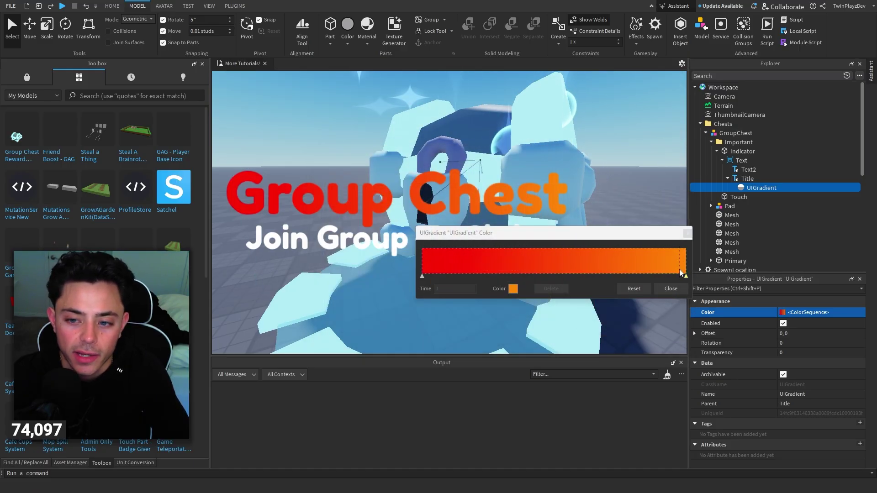
{"action": "left_click", "coordinate": [670, 288]}
{"action": "key", "text": "d"}
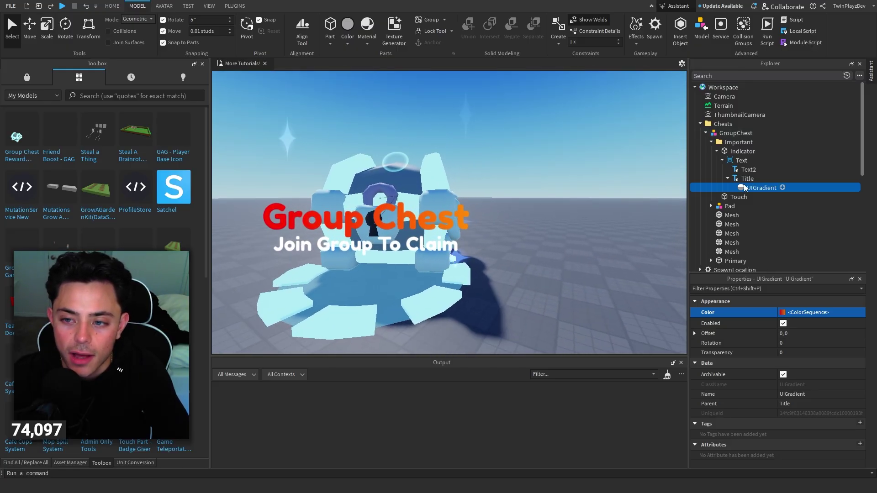
Review the Title label's text properties and the contents of the GroupChest's Important folder
{"action": "double_click", "coordinate": [737, 180]}
{"action": "scroll", "coordinate": [735, 349], "scroll_direction": "down", "scroll_amount": 10}
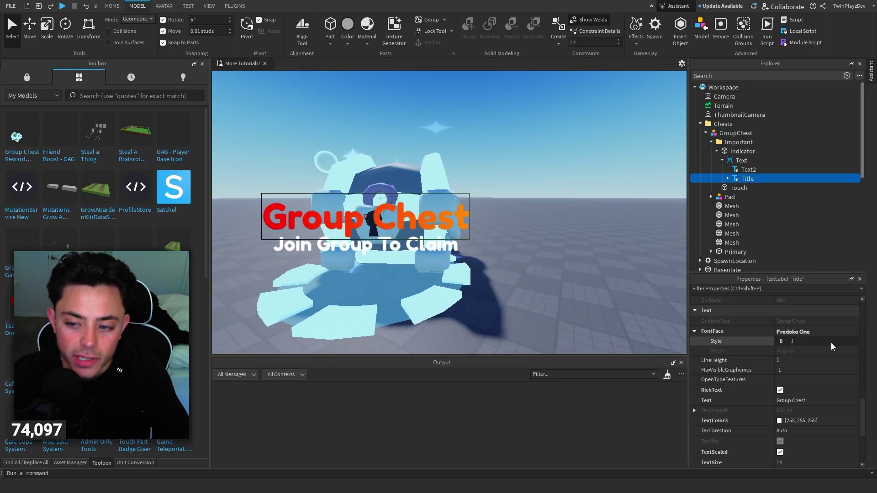
{"action": "left_click", "coordinate": [472, 249]}
{"action": "left_click", "coordinate": [711, 142]}
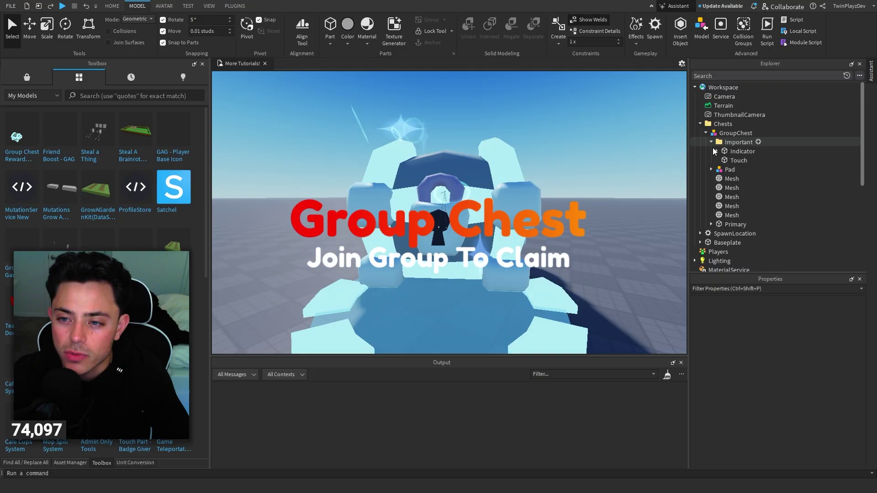
{"action": "left_click", "coordinate": [722, 143]}
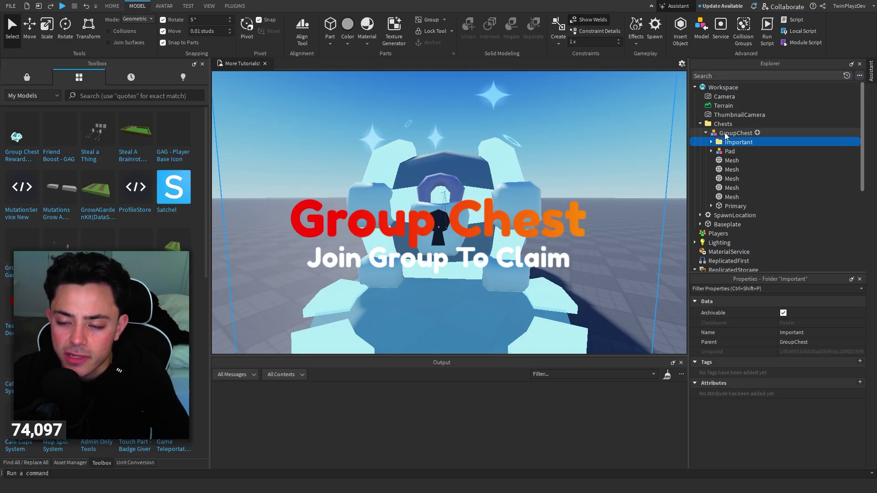
{"action": "left_click", "coordinate": [728, 136]}
{"action": "left_click", "coordinate": [722, 124]}
{"action": "left_click", "coordinate": [729, 134]}
{"action": "left_click", "coordinate": [729, 143]}
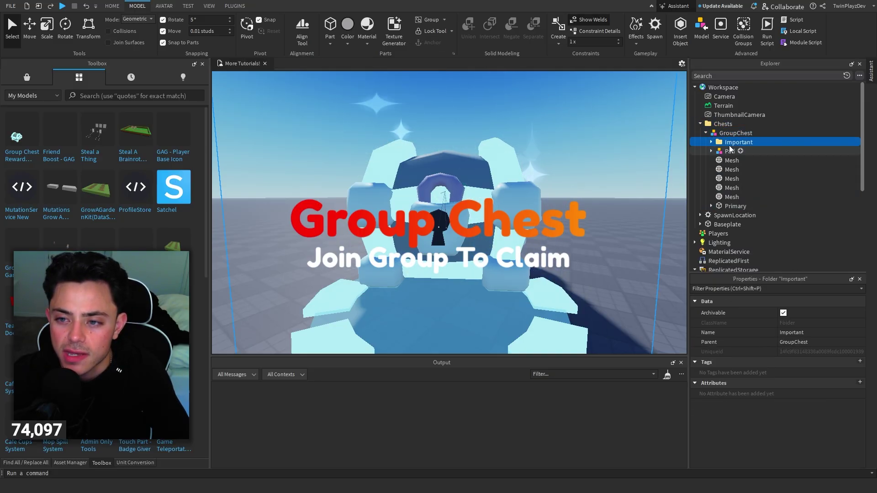
{"action": "left_click", "coordinate": [711, 142]}
{"action": "left_click", "coordinate": [711, 142]}
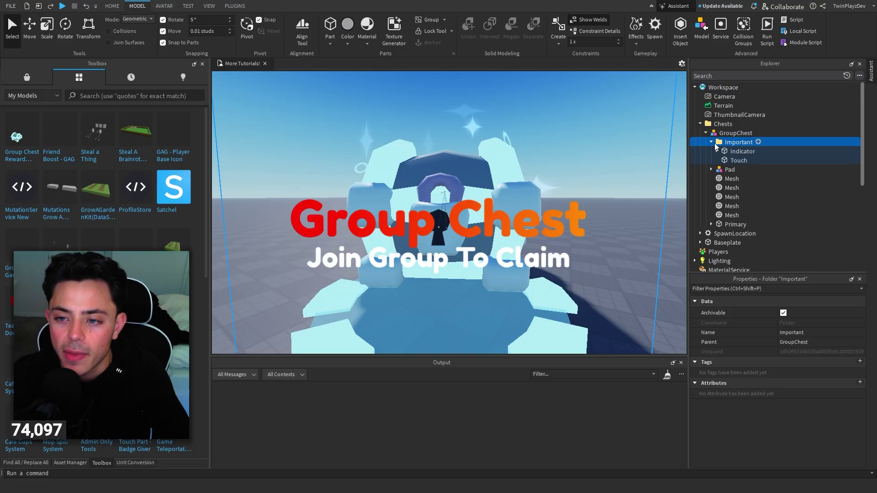
Select the Touch part in the Important folder and examine the area it covers around the chest
{"action": "left_click", "coordinate": [734, 161]}
{"action": "right_click_drag", "start_coordinate": [638, 166], "coordinate": [639, 167]}
{"action": "key", "text": "s"}
{"action": "key", "text": "w"}
{"action": "left_click", "coordinate": [705, 133]}
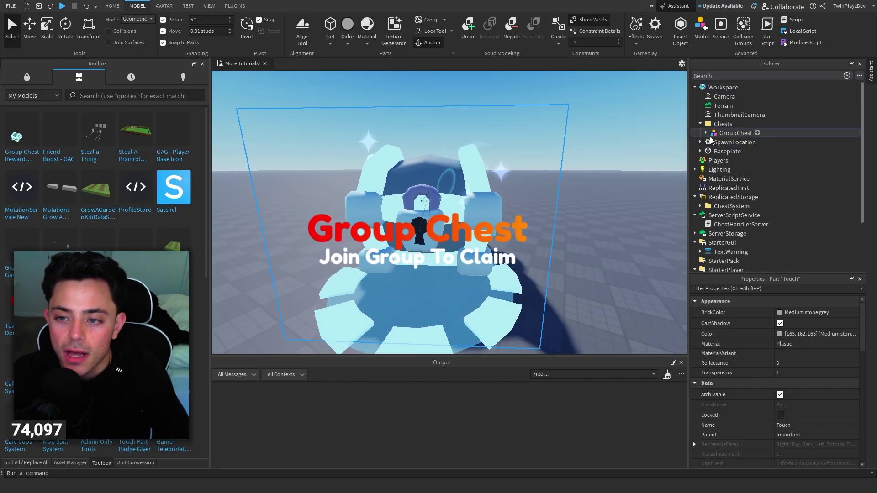
{"action": "left_click", "coordinate": [705, 133]}
{"action": "left_click", "coordinate": [711, 142]}
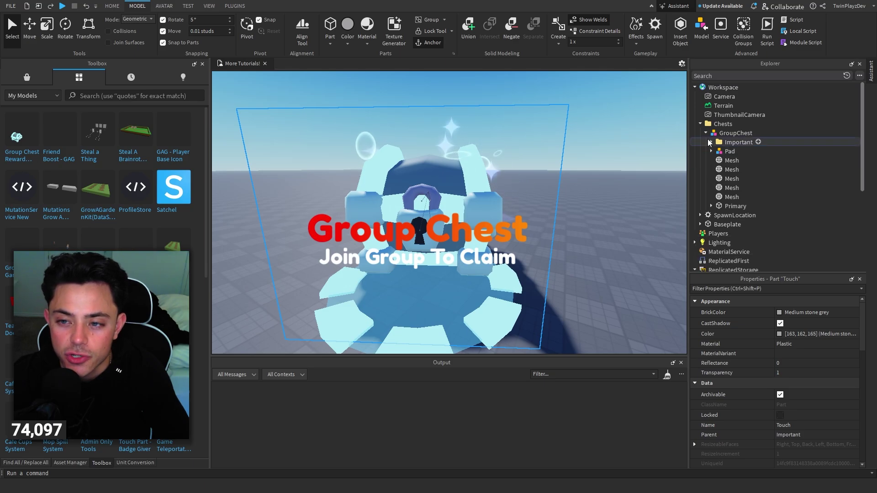
Find the mesh that forms the chest's corner blocks and lock plate, and set its BrickColor to dark red
{"action": "left_click", "coordinate": [726, 188]}
{"action": "left_click", "coordinate": [729, 161]}
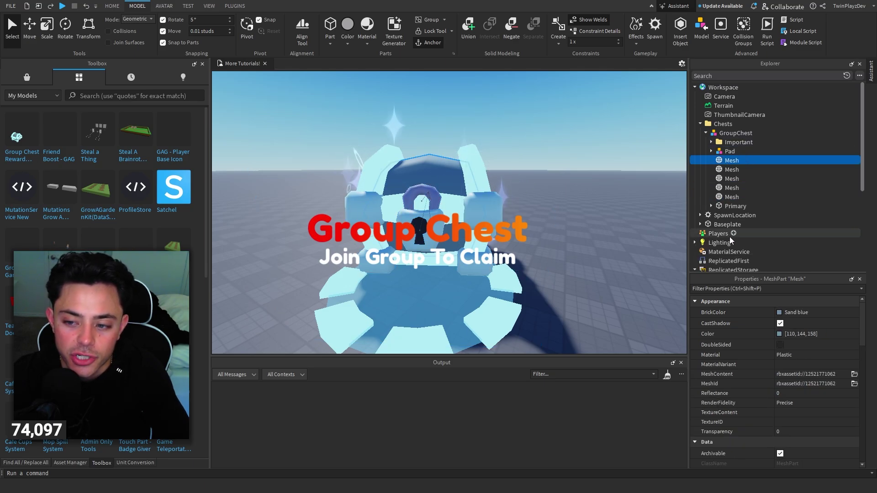
{"action": "left_click", "coordinate": [729, 197]}
{"action": "left_click", "coordinate": [727, 188]}
{"action": "left_click", "coordinate": [794, 312]}
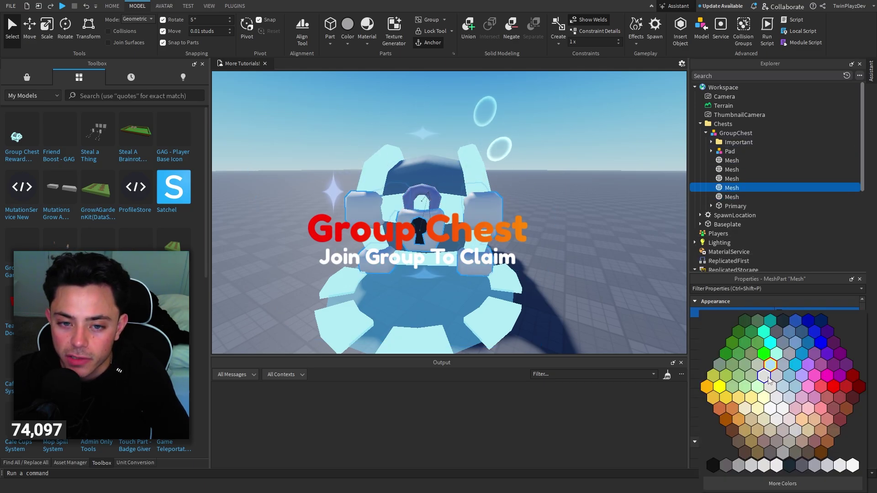
{"action": "left_click", "coordinate": [834, 387]}
Set the BrickColor of the chest's trim mesh to vivid red and of its main body mesh to Bright red
{"action": "left_click", "coordinate": [732, 179]}
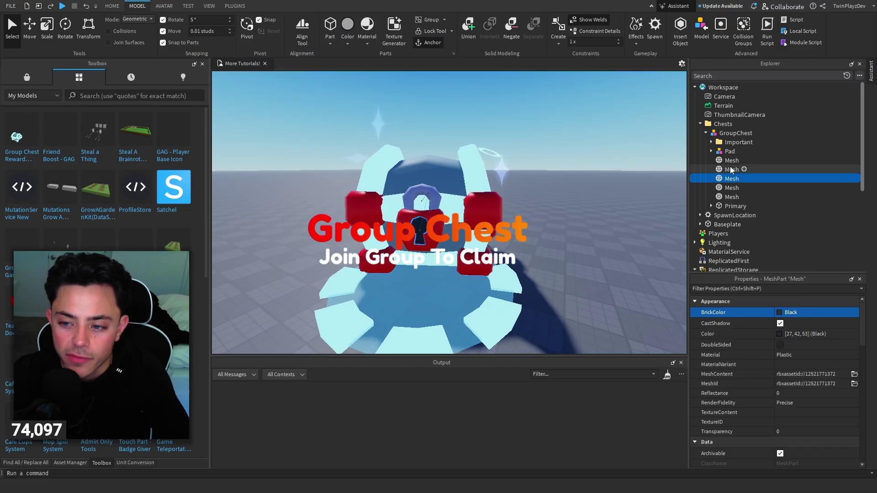
{"action": "left_click", "coordinate": [732, 169]}
{"action": "left_click", "coordinate": [799, 314]}
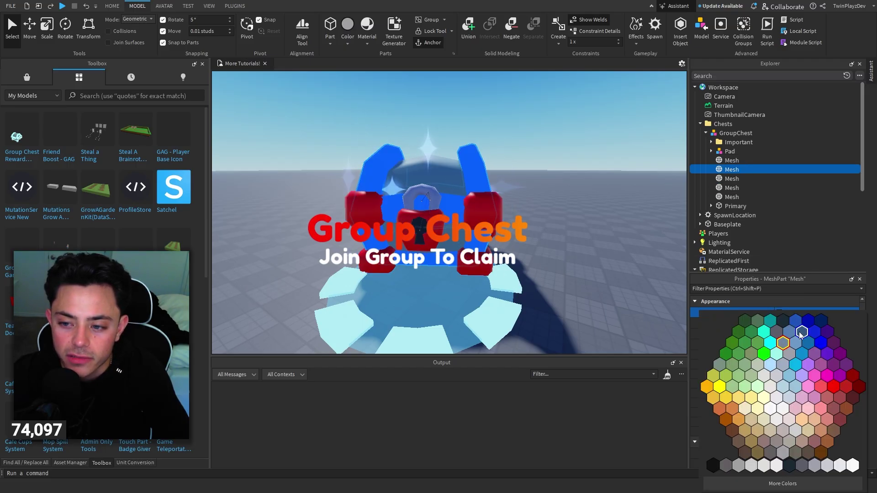
{"action": "left_click", "coordinate": [833, 387]}
{"action": "left_click", "coordinate": [730, 161]}
{"action": "left_click", "coordinate": [781, 313]}
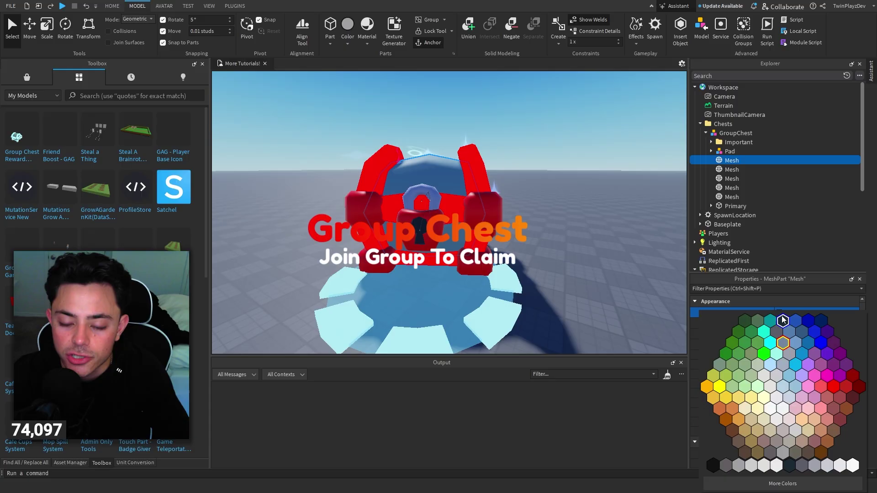
{"action": "left_click", "coordinate": [847, 388]}
Check the chest's remaining meshes and set the BrickColor of the Pad's inner disc mesh to red
{"action": "left_click", "coordinate": [731, 178]}
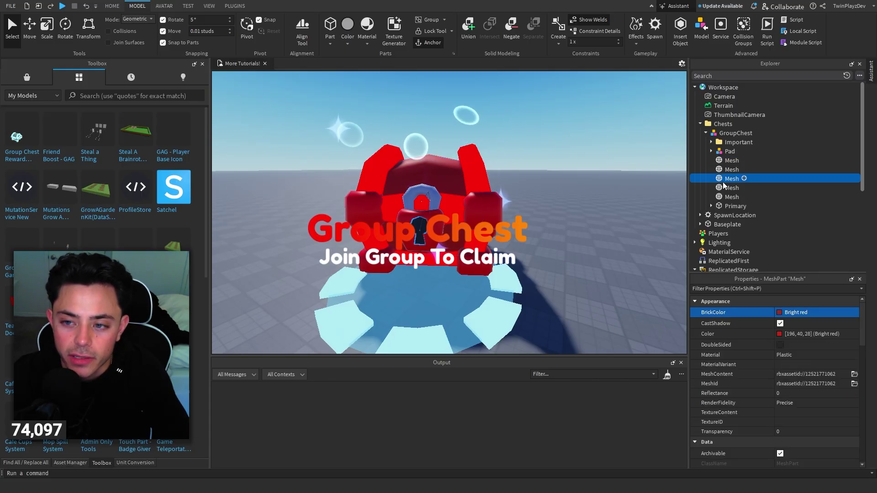
{"action": "left_click", "coordinate": [731, 188]}
{"action": "left_click", "coordinate": [729, 197]}
{"action": "left_click", "coordinate": [725, 206]}
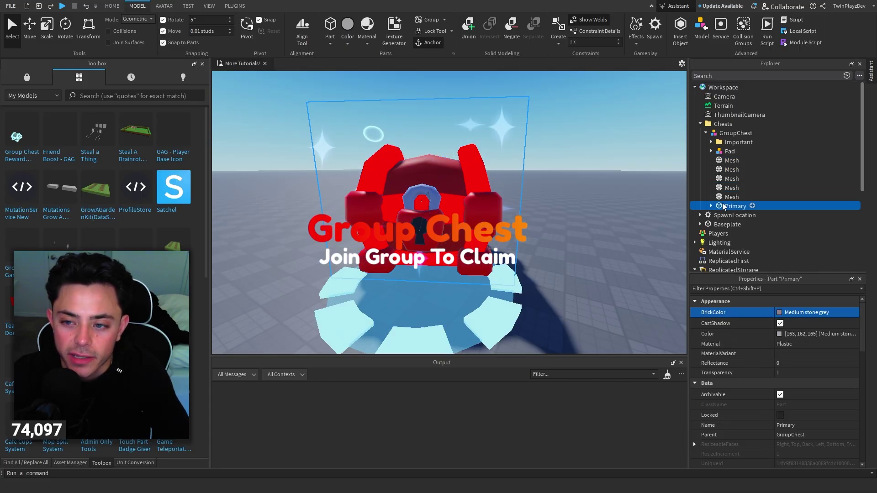
{"action": "left_click", "coordinate": [710, 151]}
{"action": "left_click", "coordinate": [734, 160]}
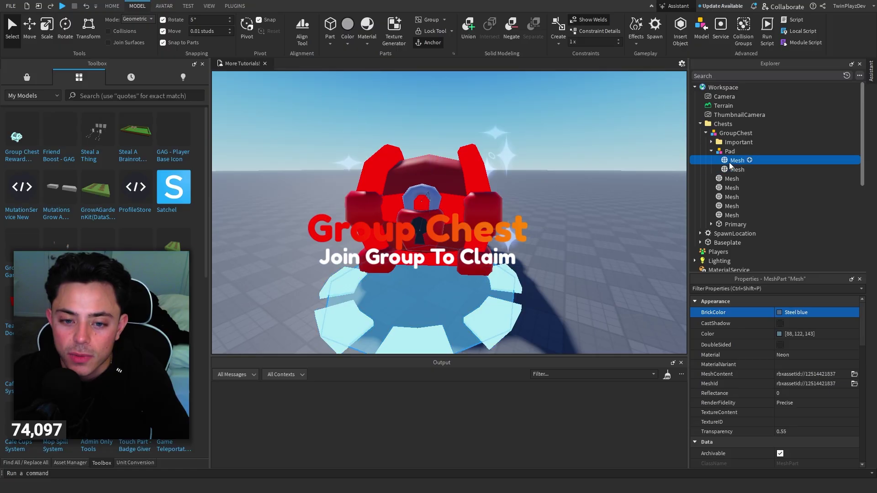
{"action": "left_click", "coordinate": [800, 312]}
{"action": "left_click", "coordinate": [833, 386]}
Set the BrickColor of the Pad's outer ring mesh to Maroon and collapse the Chests folder
{"action": "left_click", "coordinate": [736, 169]}
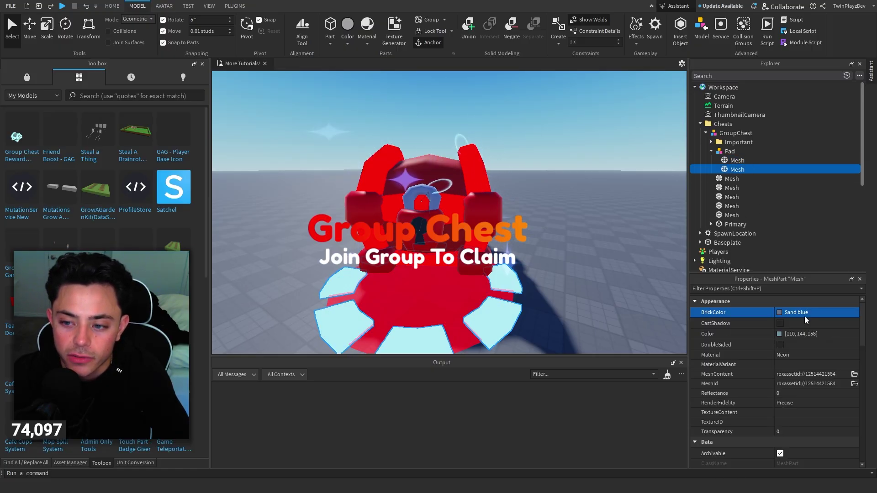
{"action": "left_click", "coordinate": [800, 313]}
{"action": "left_click", "coordinate": [846, 386]}
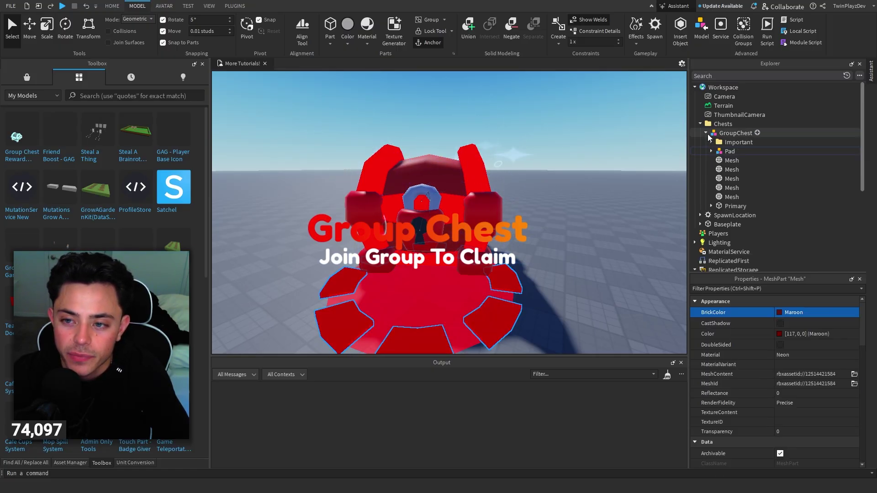
{"action": "left_click", "coordinate": [706, 133]}
{"action": "left_click", "coordinate": [700, 123]}
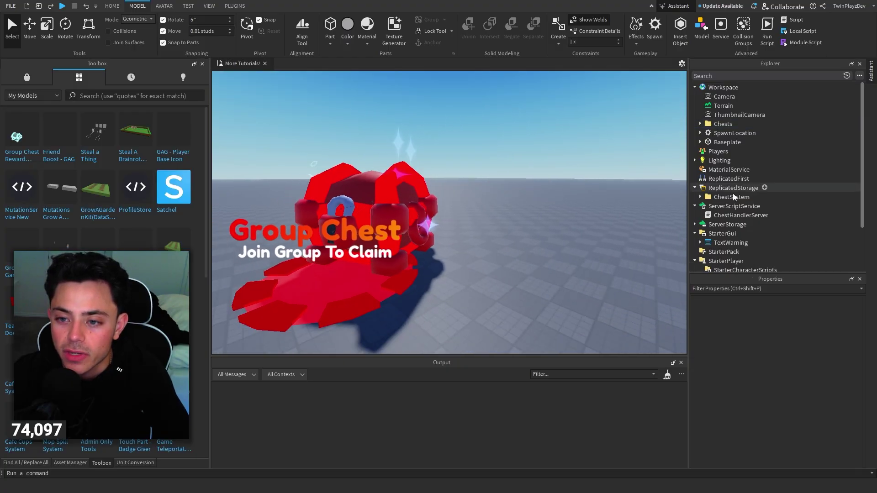
Look through the ChestSystem folder in ReplicatedStorage, expanding its Tools, Remotes, Modules, Config and Types folders
{"action": "left_click", "coordinate": [700, 196]}
{"action": "scroll", "coordinate": [738, 179], "scroll_direction": "down", "scroll_amount": 2}
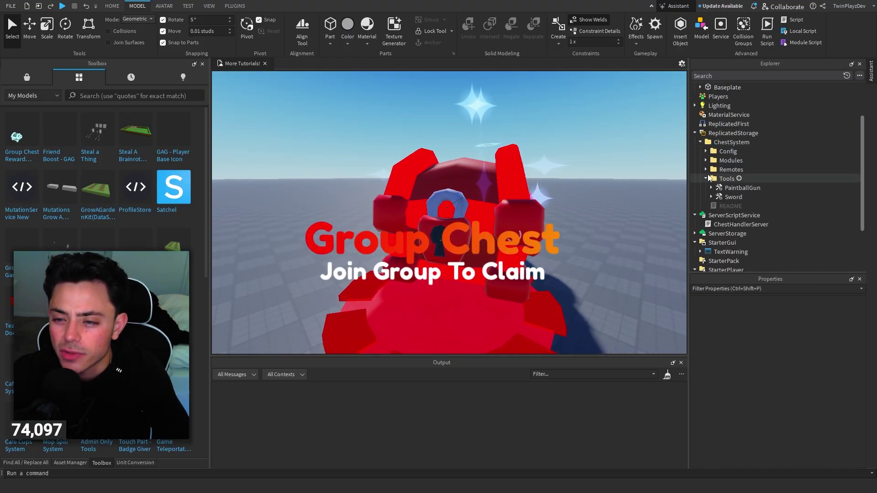
{"action": "left_click", "coordinate": [705, 179]}
{"action": "left_click", "coordinate": [706, 170]}
{"action": "left_click", "coordinate": [706, 160]}
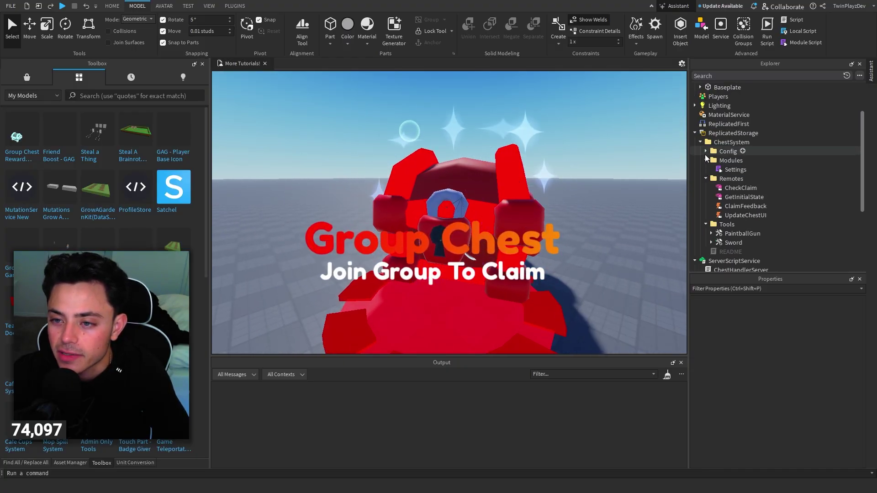
{"action": "left_click", "coordinate": [705, 151]}
{"action": "scroll", "coordinate": [739, 178], "scroll_direction": "down", "scroll_amount": 2}
{"action": "scroll", "coordinate": [771, 160], "scroll_direction": "up", "scroll_amount": 1}
{"action": "left_click", "coordinate": [711, 133]}
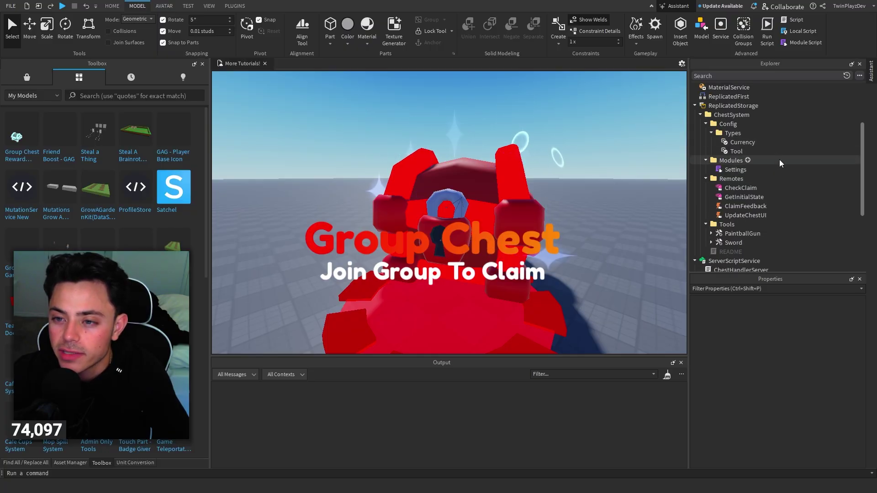
{"action": "left_click", "coordinate": [731, 151]}
{"action": "left_click", "coordinate": [633, 176]}
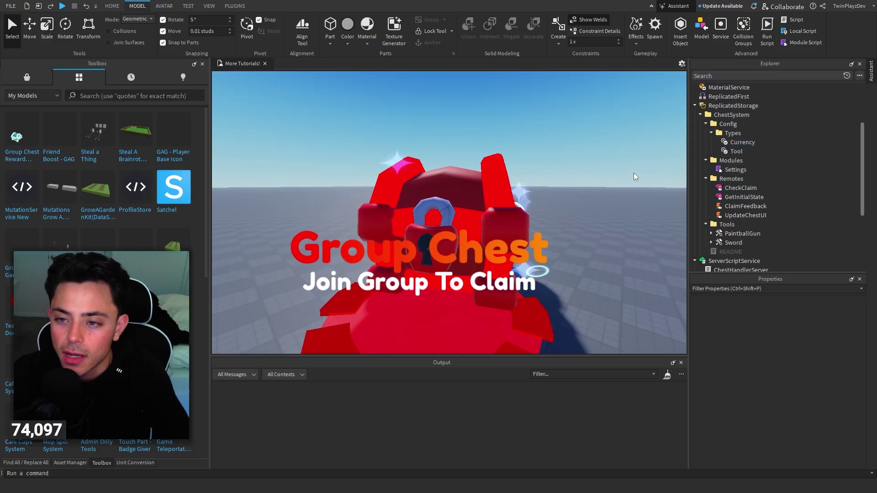
Open the Settings module in ChestSystem's Modules folder, read through its options and return to the 3D view
{"action": "double_click", "coordinate": [733, 170]}
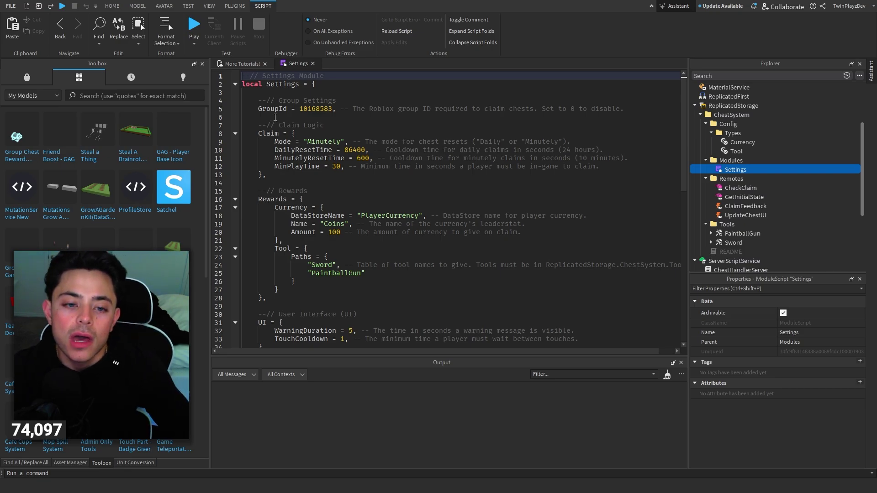
{"action": "scroll", "coordinate": [357, 115], "scroll_direction": "down", "scroll_amount": 5}
{"action": "scroll", "coordinate": [319, 137], "scroll_direction": "up", "scroll_amount": 5}
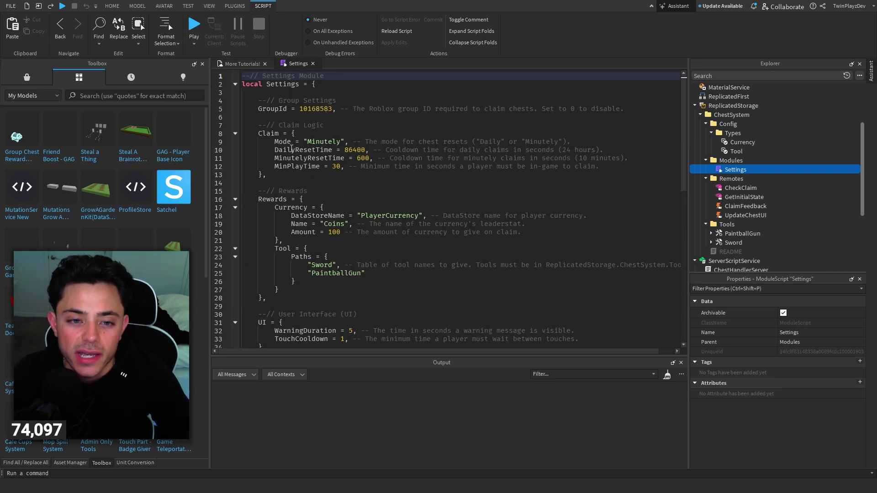
{"action": "left_click", "coordinate": [242, 64]}
Open the ChestHandlerServer script in ServerScriptService, skim its code and return to the 3D view
{"action": "scroll", "coordinate": [742, 187], "scroll_direction": "down", "scroll_amount": 3}
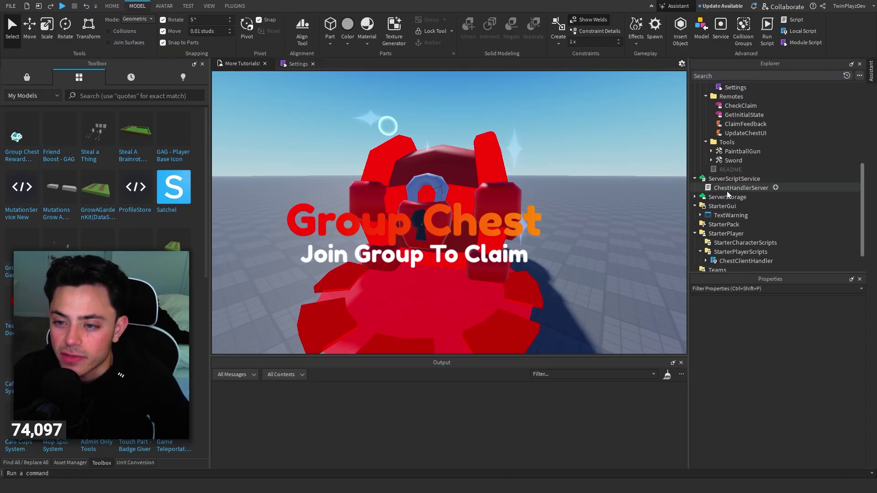
{"action": "double_click", "coordinate": [727, 188]}
{"action": "scroll", "coordinate": [456, 215], "scroll_direction": "down", "scroll_amount": 10}
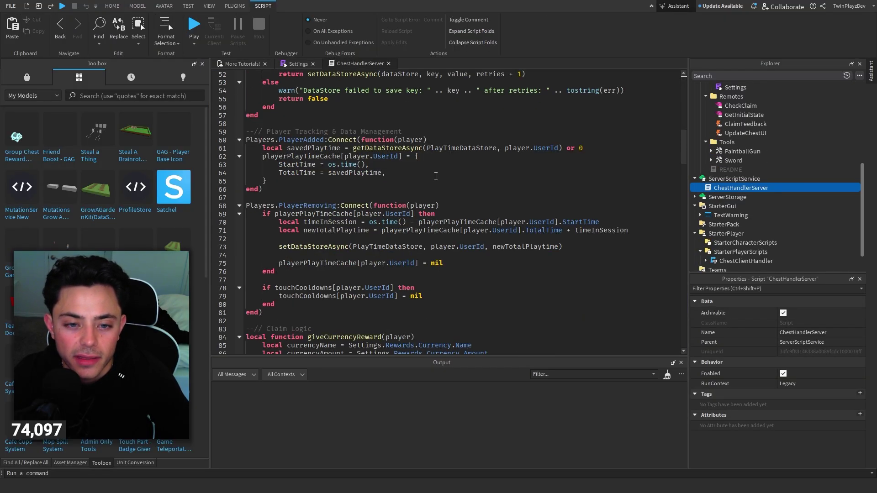
{"action": "left_click_drag", "start_coordinate": [683, 152], "coordinate": [633, 105]}
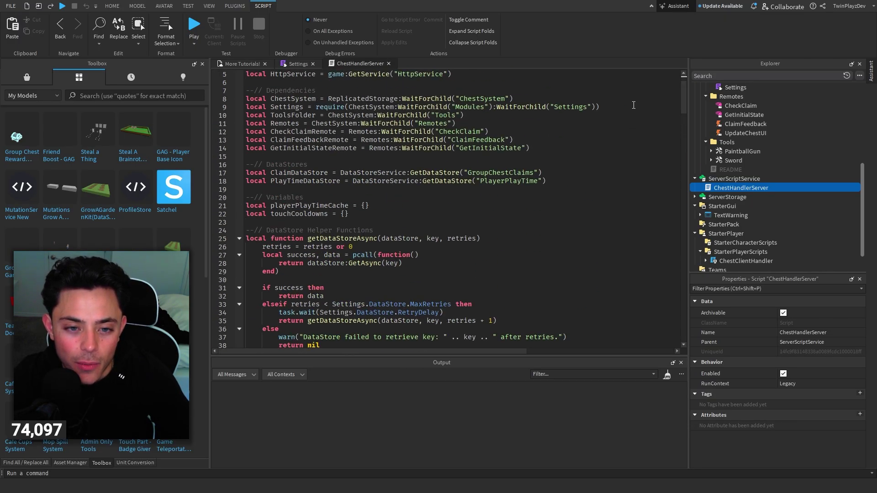
{"action": "left_click", "coordinate": [297, 63]}
{"action": "left_click", "coordinate": [241, 64]}
Go through the ChestSystem's Modules folder, each of its remotes and the PaintballGun and Sword tools
{"action": "scroll", "coordinate": [753, 183], "scroll_direction": "up", "scroll_amount": 5}
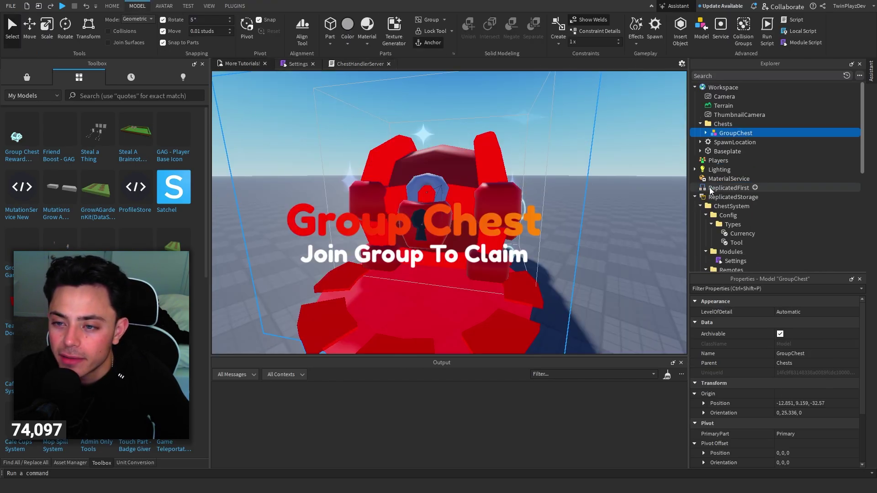
{"action": "left_click", "coordinate": [719, 170]}
{"action": "scroll", "coordinate": [712, 173], "scroll_direction": "down", "scroll_amount": 3}
{"action": "left_click", "coordinate": [731, 170]}
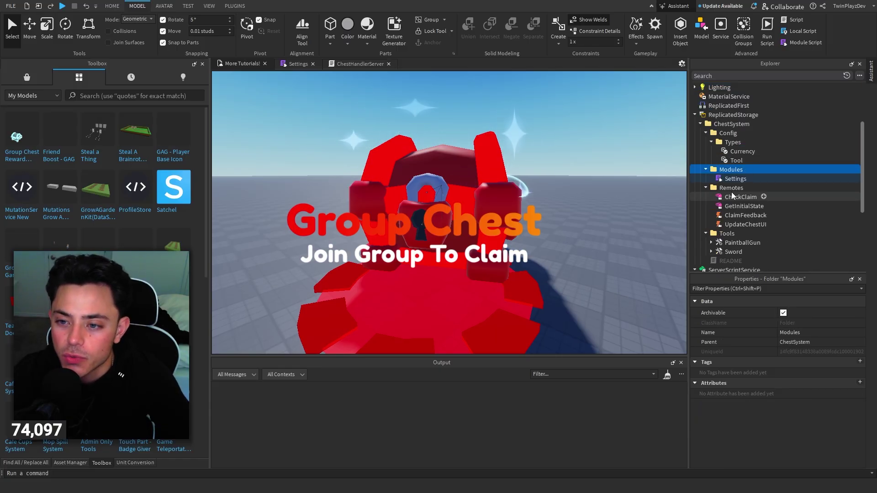
{"action": "left_click", "coordinate": [731, 187]}
{"action": "left_click", "coordinate": [732, 197]}
{"action": "left_click", "coordinate": [734, 206]}
{"action": "left_click", "coordinate": [737, 215]}
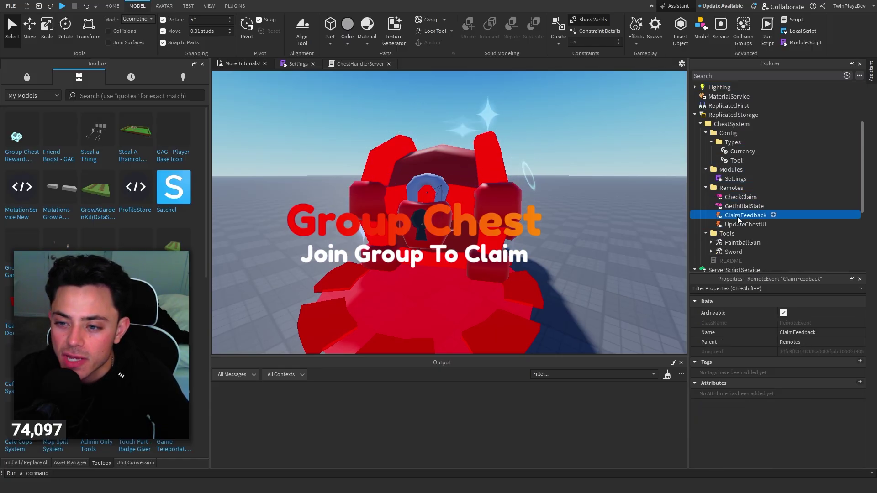
{"action": "left_click", "coordinate": [740, 224]}
{"action": "scroll", "coordinate": [741, 229], "scroll_direction": "down", "scroll_amount": 3}
{"action": "left_click", "coordinate": [740, 161]}
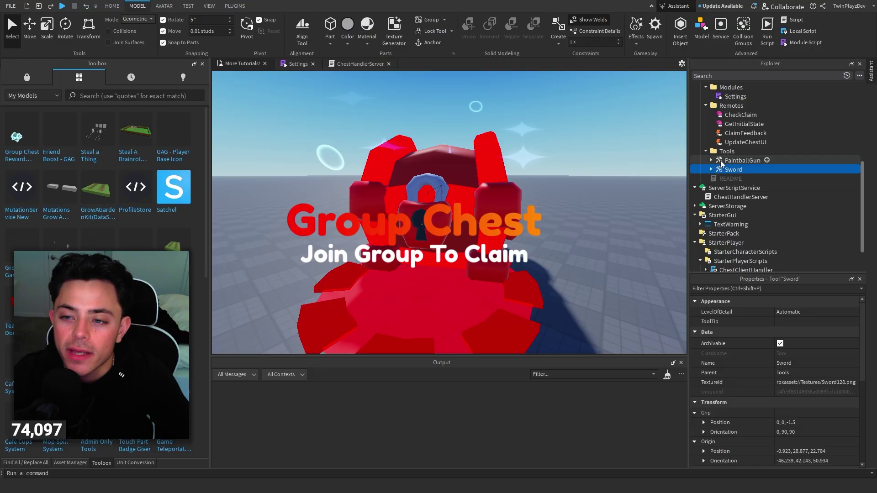
{"action": "left_click", "coordinate": [722, 171]}
{"action": "scroll", "coordinate": [722, 174], "scroll_direction": "down", "scroll_amount": 2}
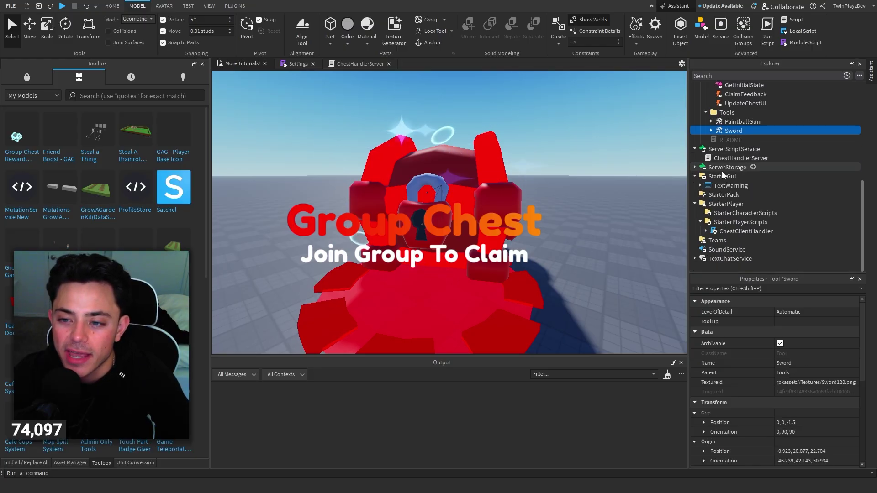
Expand ChestClientHandler in StarterPlayerScripts to inspect the Warning label inside it
{"action": "left_click", "coordinate": [585, 164]}
{"action": "left_click", "coordinate": [652, 184]}
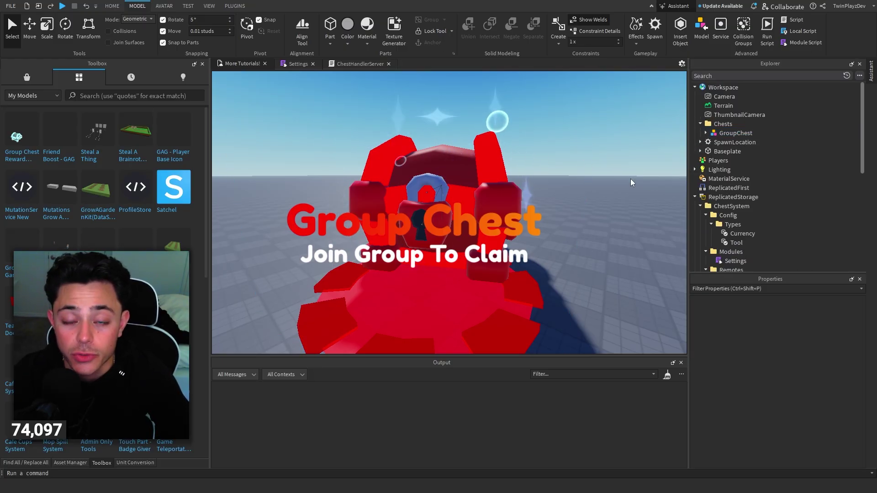
{"action": "scroll", "coordinate": [734, 173], "scroll_direction": "down", "scroll_amount": 7}
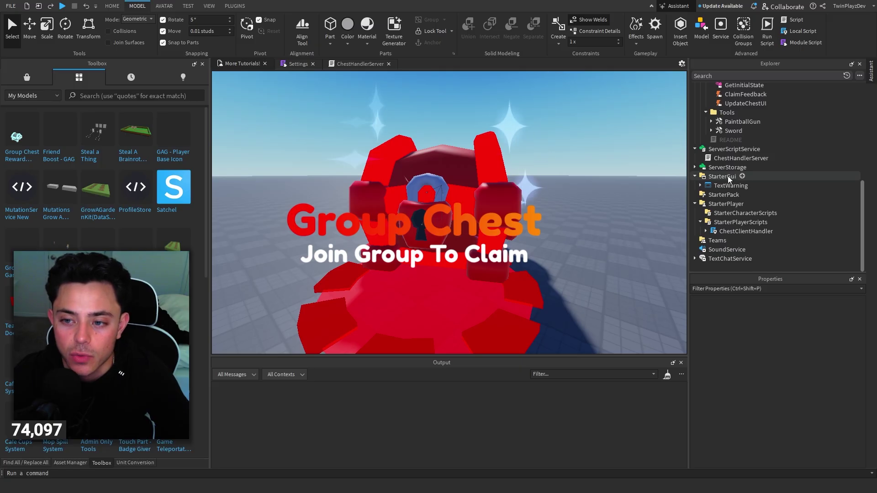
{"action": "left_click", "coordinate": [705, 232]}
{"action": "scroll", "coordinate": [737, 216], "scroll_direction": "down", "scroll_amount": 1}
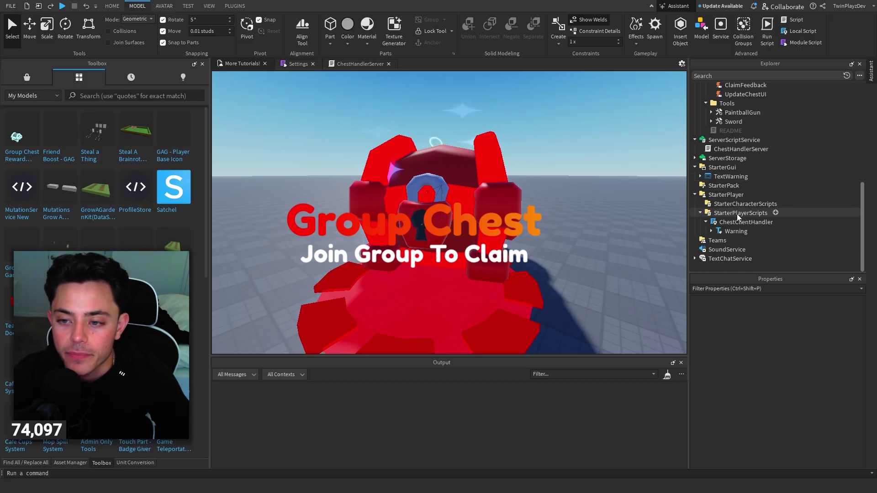
Open the ChestClientHandler script in StarterPlayerScripts, skim its code and return to the 3D view
{"action": "left_click", "coordinate": [727, 223]}
{"action": "double_click", "coordinate": [727, 223]}
{"action": "scroll", "coordinate": [378, 179], "scroll_direction": "down", "scroll_amount": 20}
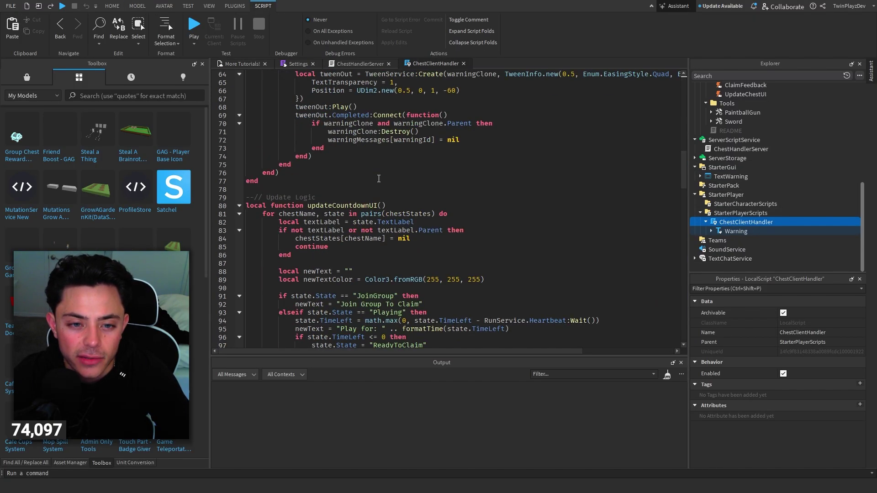
{"action": "left_click", "coordinate": [264, 64]}
{"action": "left_click", "coordinate": [637, 194]}
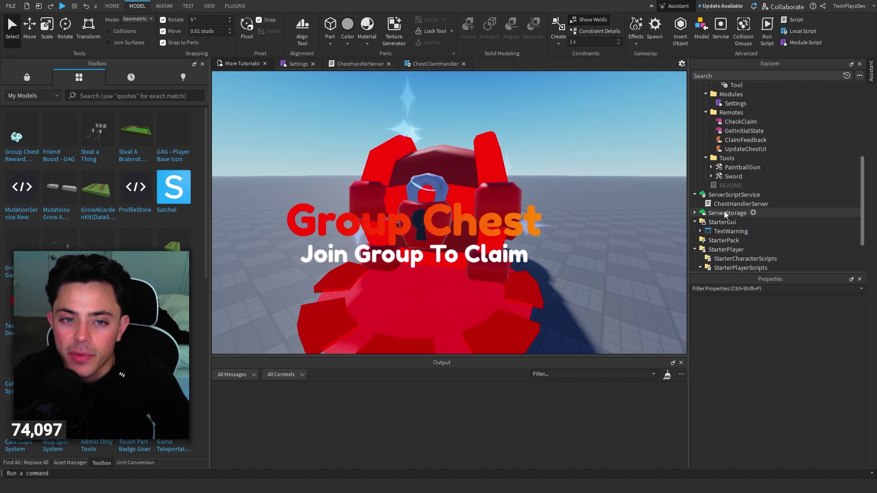
Open the Settings module and copy the group ID from the Twin's Community page address in the browser
{"action": "left_click", "coordinate": [294, 64]}
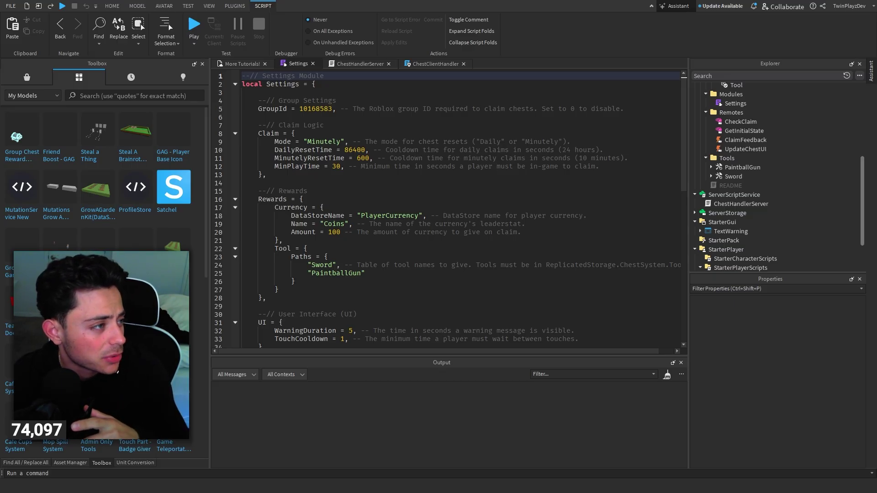
{"action": "left_click_drag", "start_coordinate": [876, 68], "coordinate": [321, 53]}
{"action": "left_click_drag", "start_coordinate": [465, 55], "coordinate": [485, 60]}
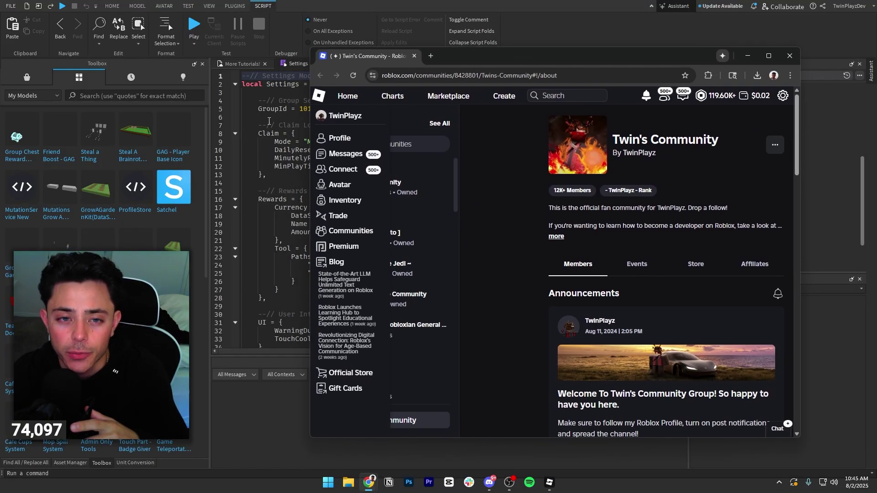
{"action": "double_click", "coordinate": [503, 76]}
{"action": "key", "text": "ctrl+c"}
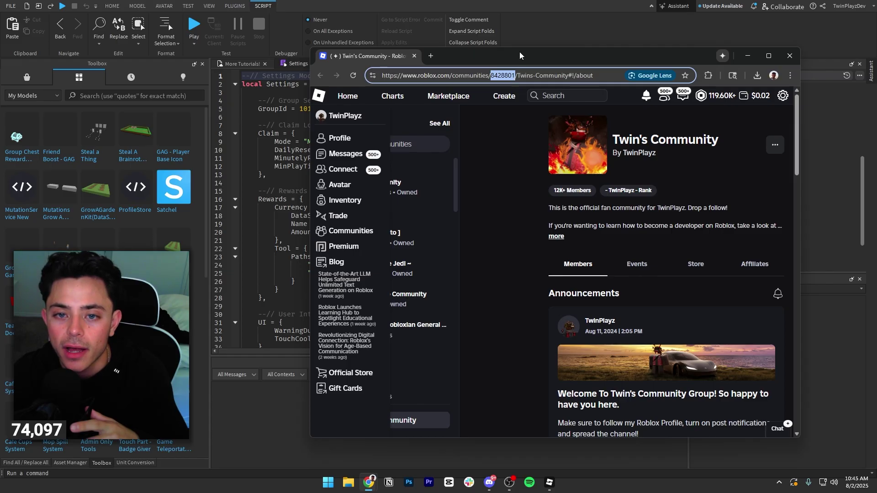
{"action": "left_click_drag", "start_coordinate": [519, 56], "coordinate": [514, 60]}
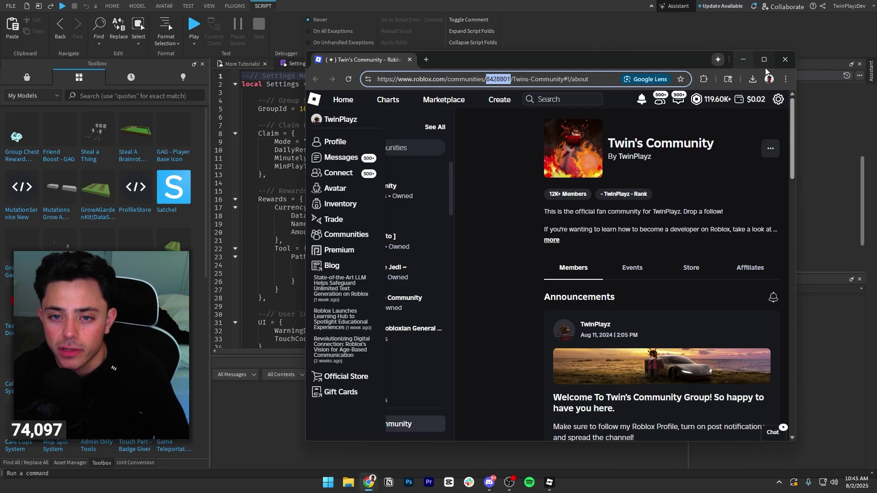
Close the browser and replace the GroupId value in the Settings module with 8428801
{"action": "left_click", "coordinate": [786, 60]}
{"action": "double_click", "coordinate": [313, 108]}
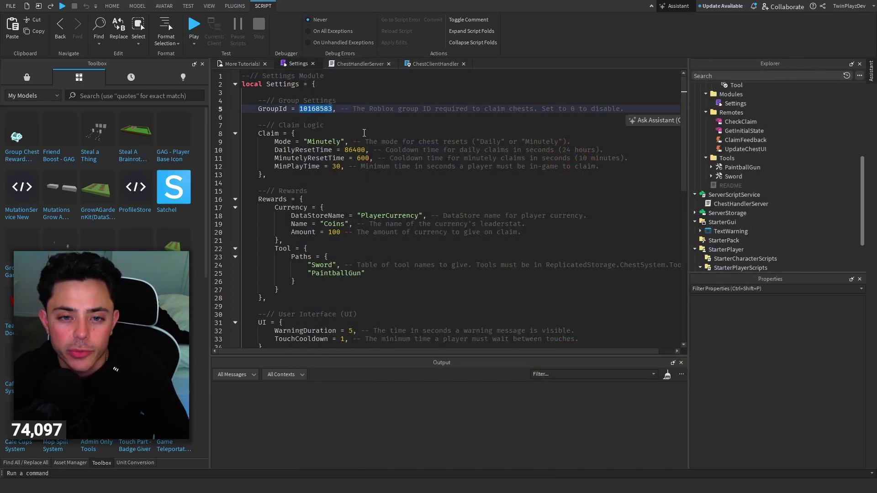
{"action": "key", "text": "ctrl+v"}
{"action": "left_click", "coordinate": [301, 114]}
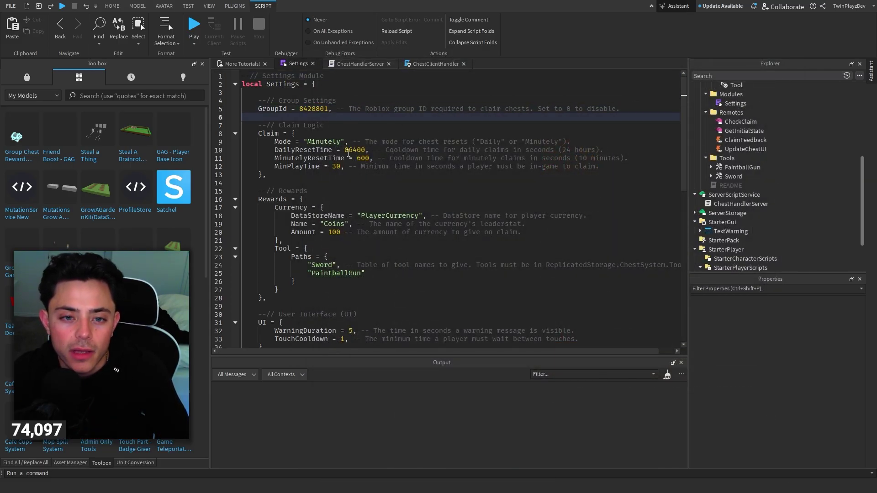
Examine the claim Mode setting and its comment on the available chest reset modes
{"action": "left_click_drag", "start_coordinate": [361, 142], "coordinate": [588, 142]}
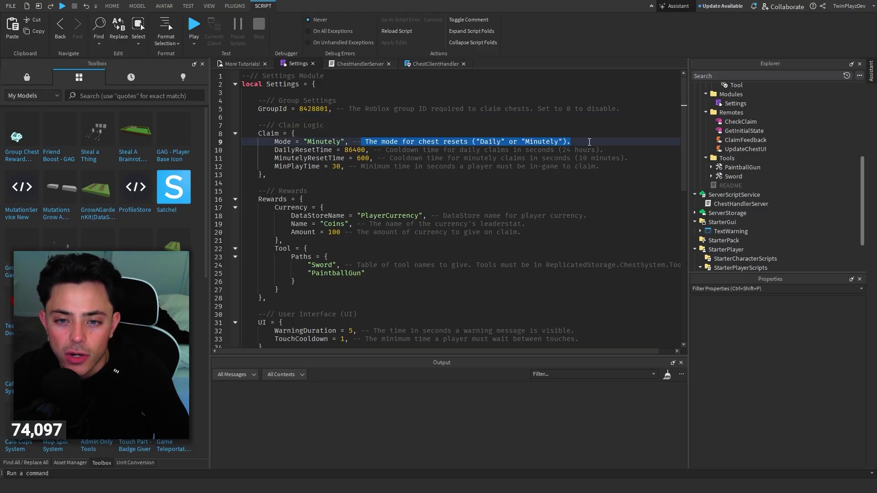
{"action": "left_click", "coordinate": [515, 142]}
{"action": "double_click", "coordinate": [313, 142]}
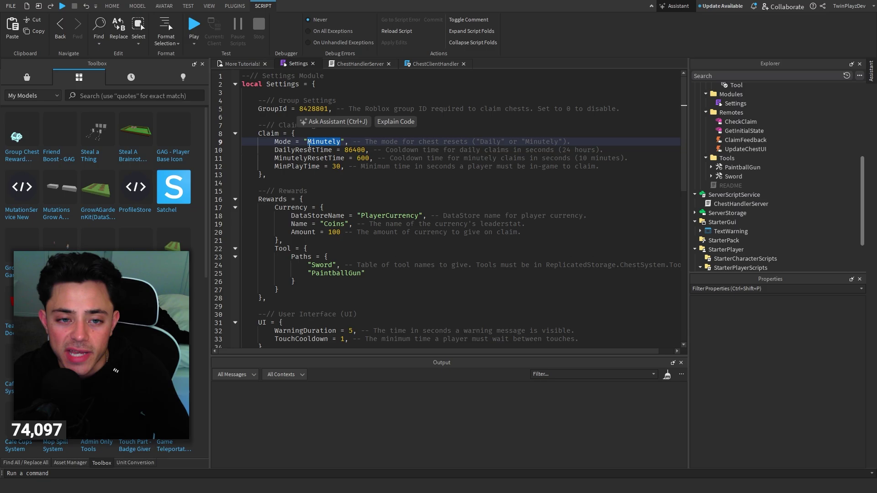
{"action": "left_click", "coordinate": [499, 159]}
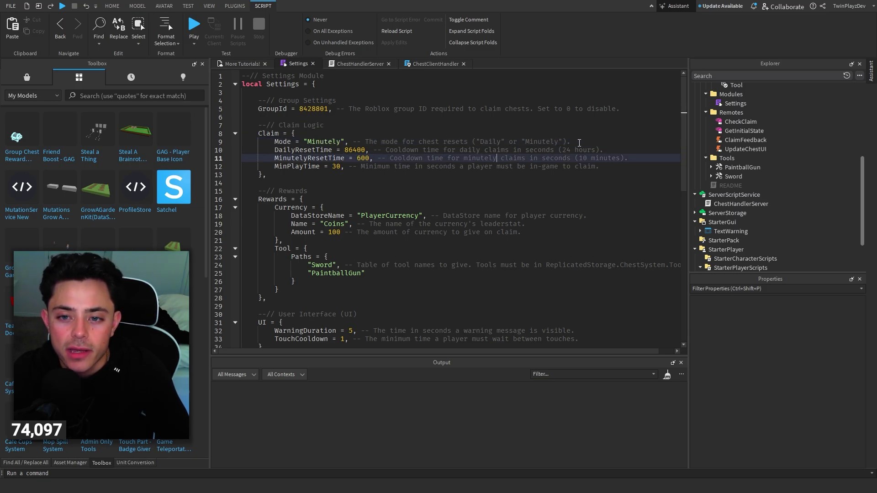
{"action": "left_click_drag", "start_coordinate": [579, 142], "coordinate": [349, 142]}
{"action": "left_click", "coordinate": [352, 142]}
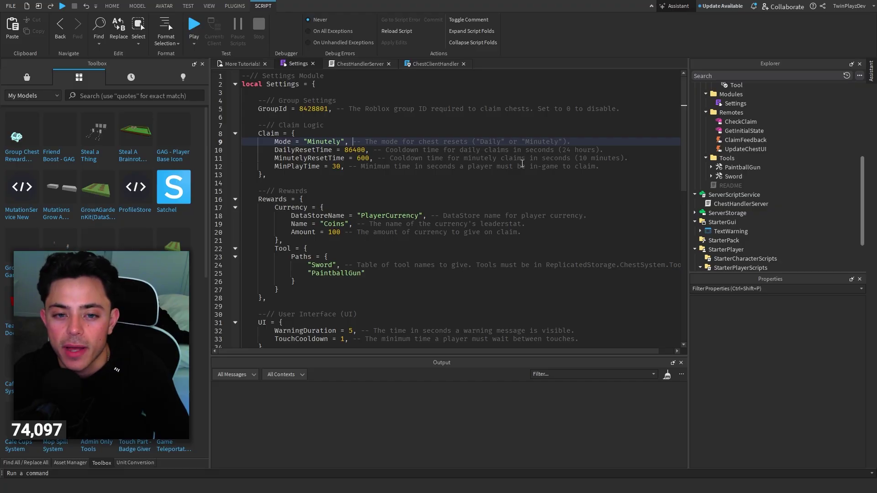
{"action": "double_click", "coordinate": [328, 142]}
{"action": "left_click", "coordinate": [471, 149]}
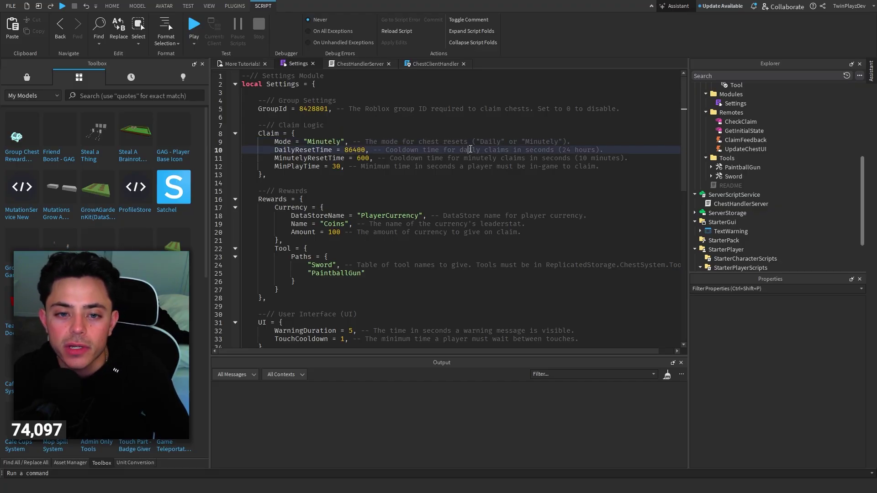
Review the DailyResetTime, MinutelyResetTime and MinPlayTime settings in the Claim block
{"action": "left_click_drag", "start_coordinate": [382, 157], "coordinate": [276, 150]}
{"action": "left_click", "coordinate": [615, 149]}
{"action": "left_click_drag", "start_coordinate": [628, 158], "coordinate": [268, 159]}
{"action": "left_click", "coordinate": [300, 166]}
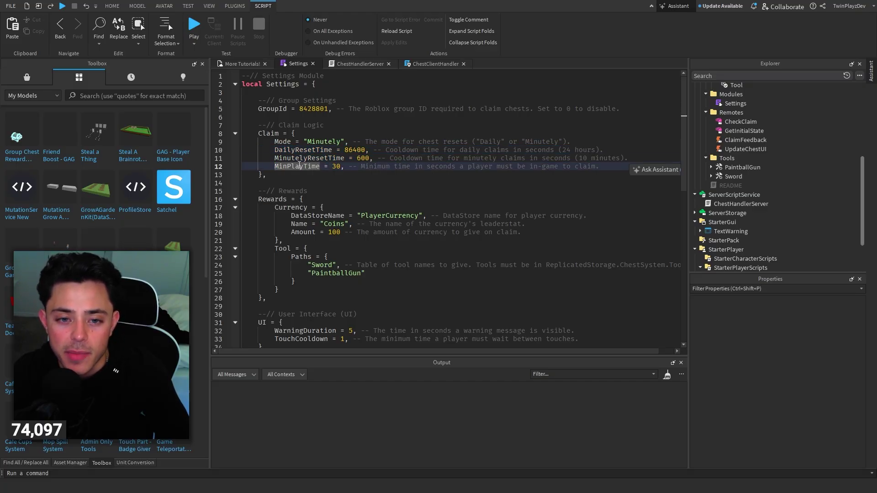
{"action": "left_click_drag", "start_coordinate": [346, 164], "coordinate": [257, 134]}
{"action": "left_click", "coordinate": [605, 169]}
{"action": "left_click", "coordinate": [302, 159]}
Set the claim Mode in the Settings module to "Daily"
{"action": "left_click", "coordinate": [313, 183]}
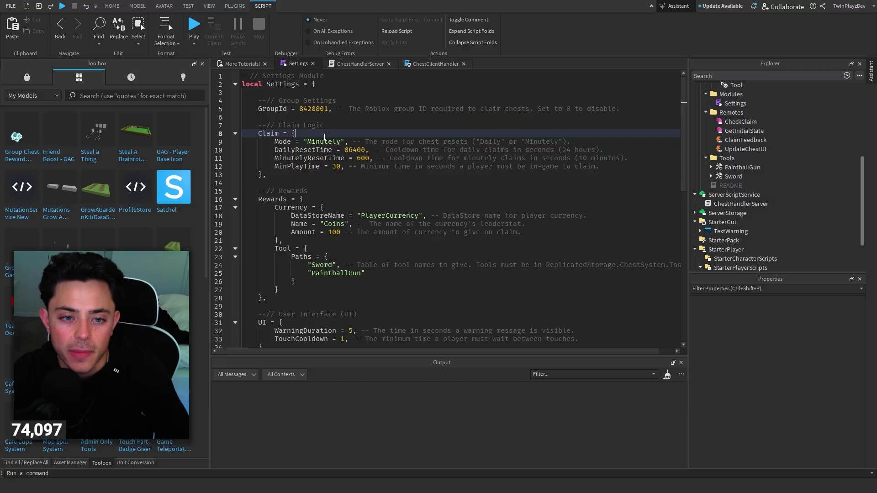
{"action": "double_click", "coordinate": [324, 142]}
{"action": "type", "text": "Daily"}
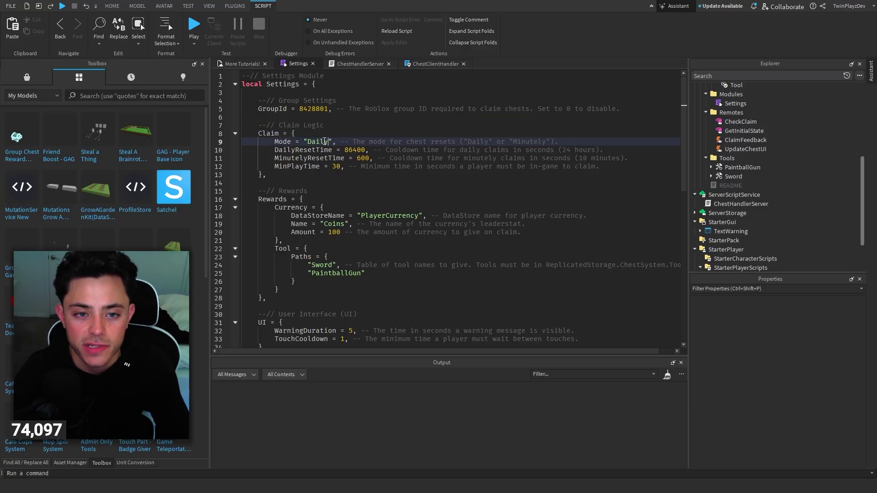
Review the DataStoreName, Name and Amount settings in the Currency rewards block
{"action": "scroll", "coordinate": [343, 160], "scroll_direction": "down", "scroll_amount": 2}
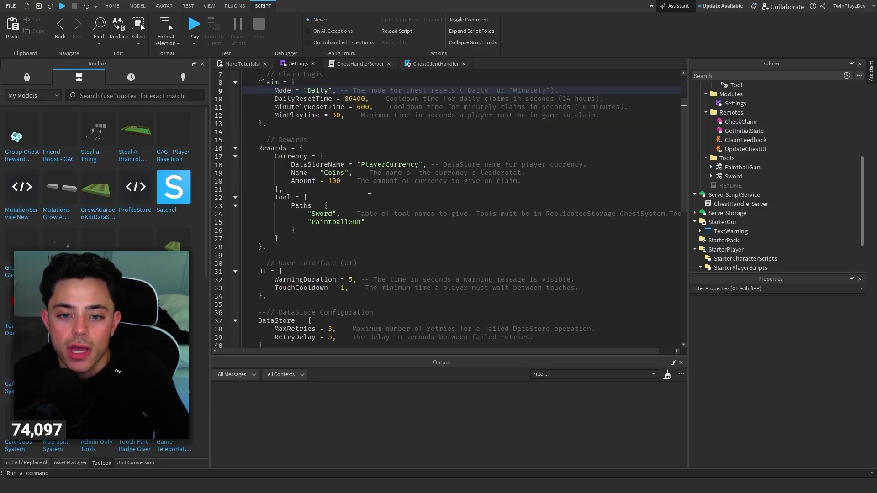
{"action": "left_click", "coordinate": [370, 196]}
{"action": "left_click_drag", "start_coordinate": [440, 165], "coordinate": [580, 165]}
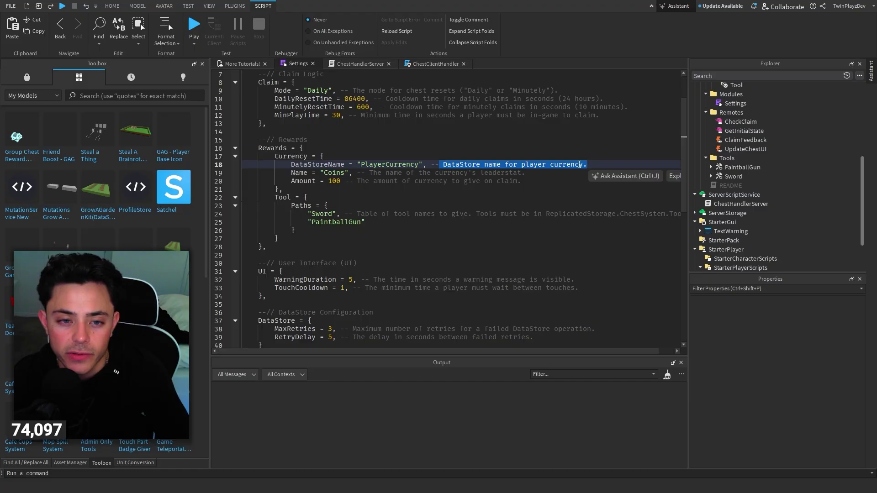
{"action": "left_click", "coordinate": [297, 173]}
{"action": "left_click_drag", "start_coordinate": [290, 173], "coordinate": [526, 174]}
{"action": "left_click_drag", "start_coordinate": [291, 181], "coordinate": [528, 180]}
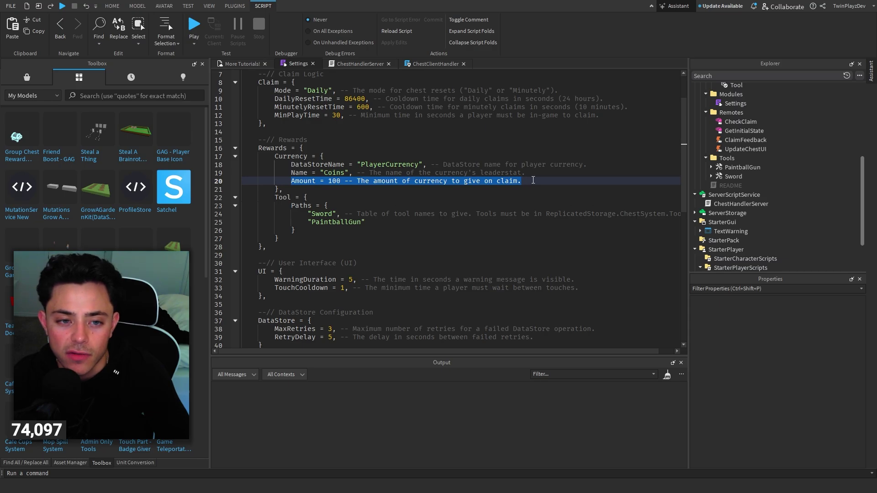
{"action": "left_click", "coordinate": [532, 181]}
Examine the tool reward Paths list and its comment, and compare it with ChestSystem's Tools folder
{"action": "left_click_drag", "start_coordinate": [275, 197], "coordinate": [351, 234]}
{"action": "left_click", "coordinate": [350, 234]}
{"action": "left_click", "coordinate": [377, 223]}
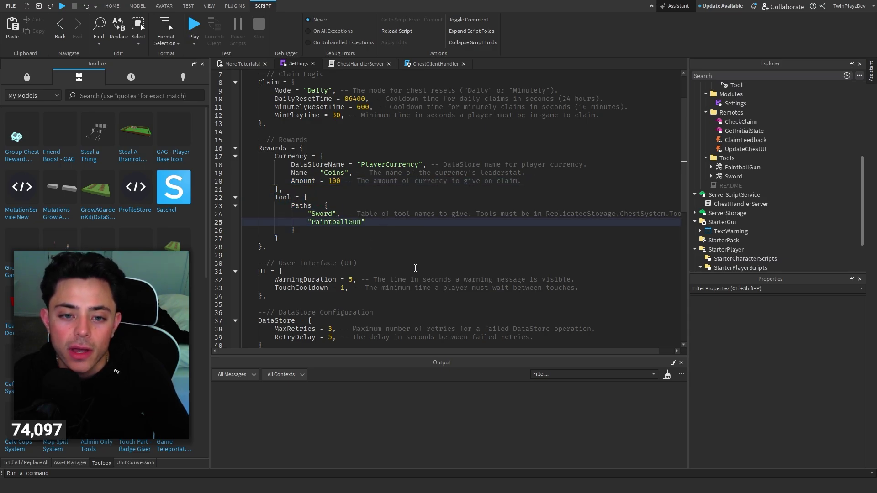
{"action": "scroll", "coordinate": [515, 354], "scroll_direction": "right", "scroll_amount": 1}
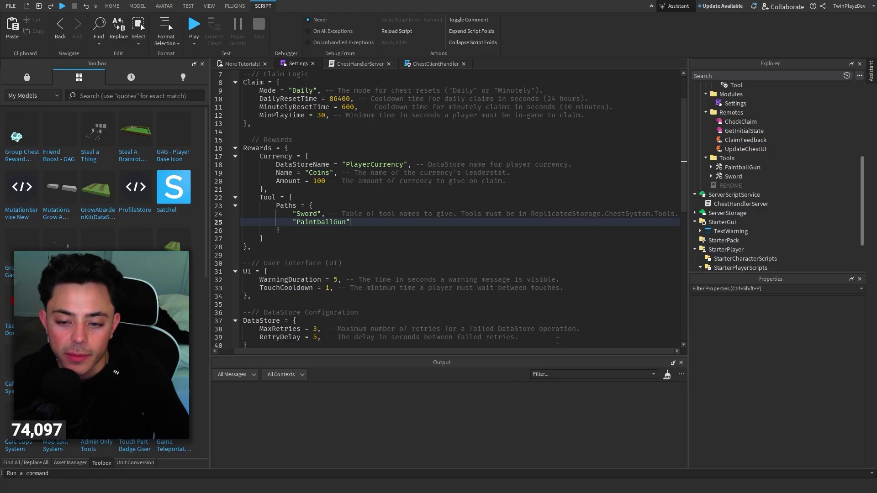
{"action": "scroll", "coordinate": [556, 355], "scroll_direction": "left", "scroll_amount": 1}
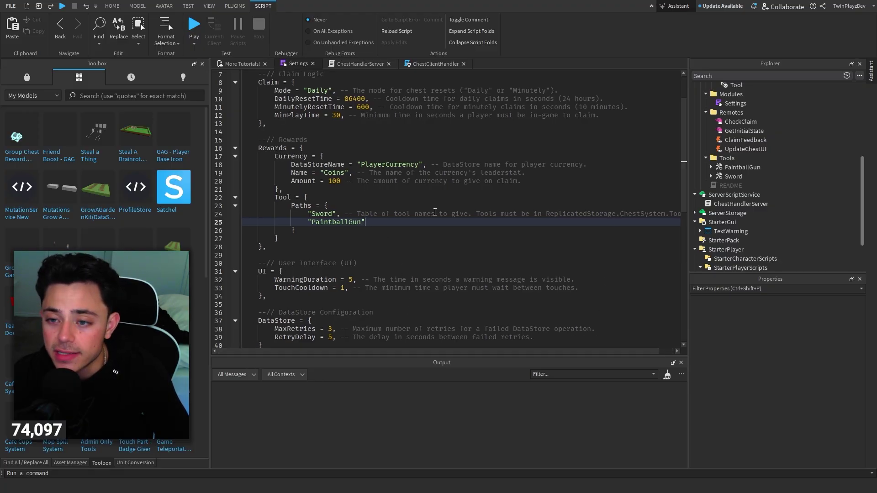
{"action": "scroll", "coordinate": [756, 223], "scroll_direction": "up", "scroll_amount": 3}
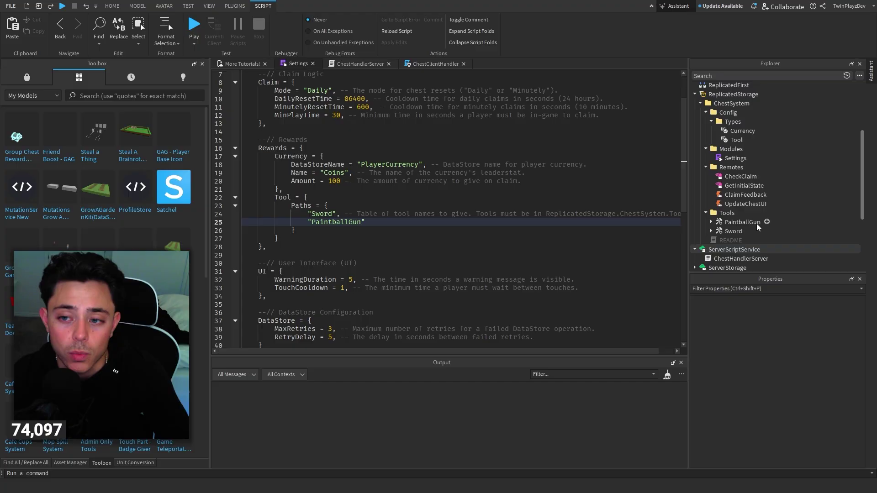
{"action": "scroll", "coordinate": [756, 223], "scroll_direction": "down", "scroll_amount": 3}
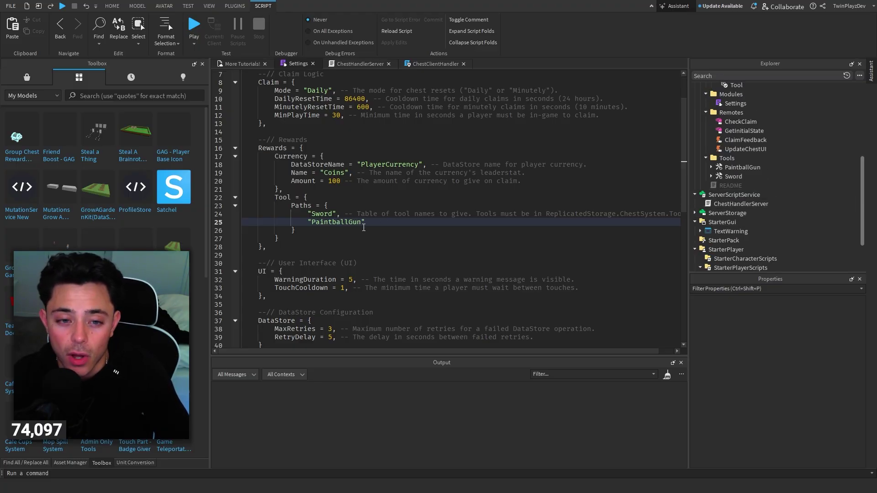
Try reducing the tool reward Paths list to only "Sword", and undo the removal
{"action": "left_click_drag", "start_coordinate": [349, 218], "coordinate": [338, 214]}
{"action": "key", "text": "BackSpace"}
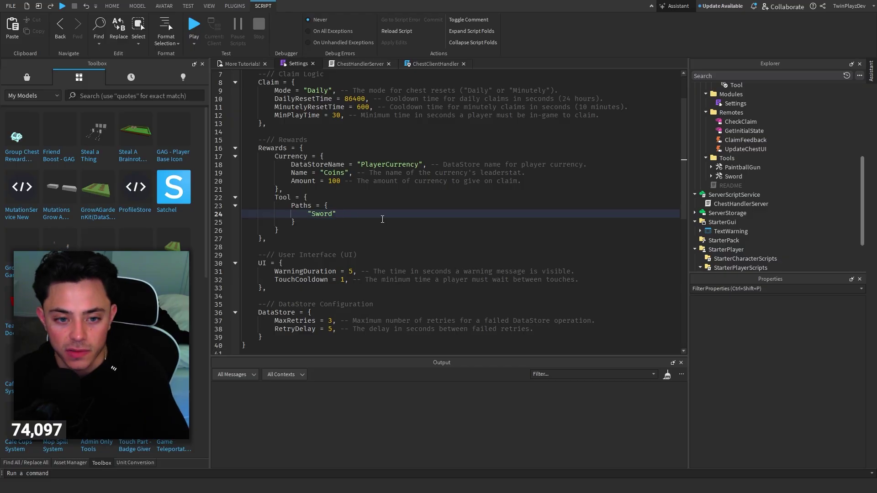
{"action": "key", "text": "ctrl+z"}
{"action": "left_click", "coordinate": [479, 204]}
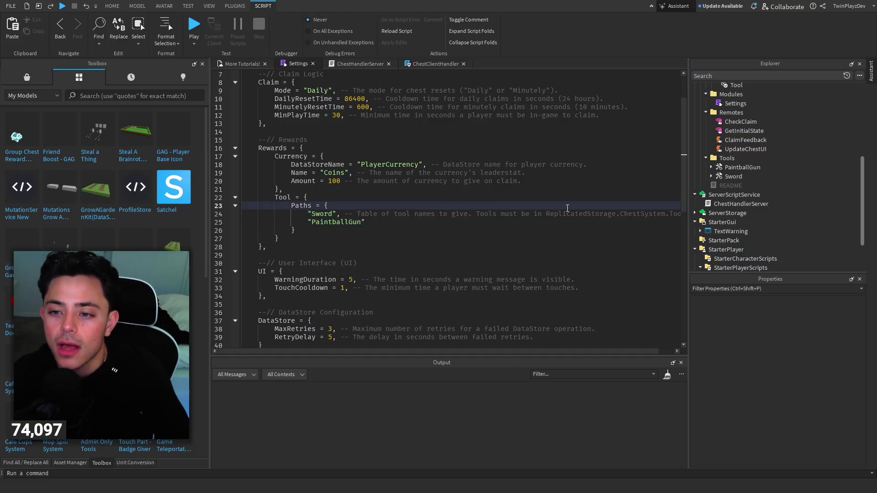
Compare the Sword and PaintballGun tools in the Tools folder with the names in the Paths list
{"action": "left_click", "coordinate": [732, 176]}
{"action": "left_click", "coordinate": [742, 167]}
{"action": "left_click", "coordinate": [607, 189]}
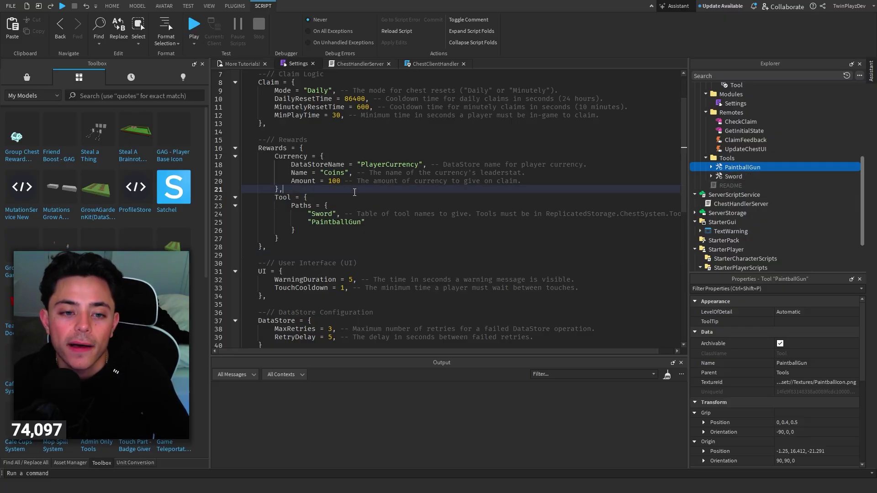
{"action": "left_click", "coordinate": [363, 223]}
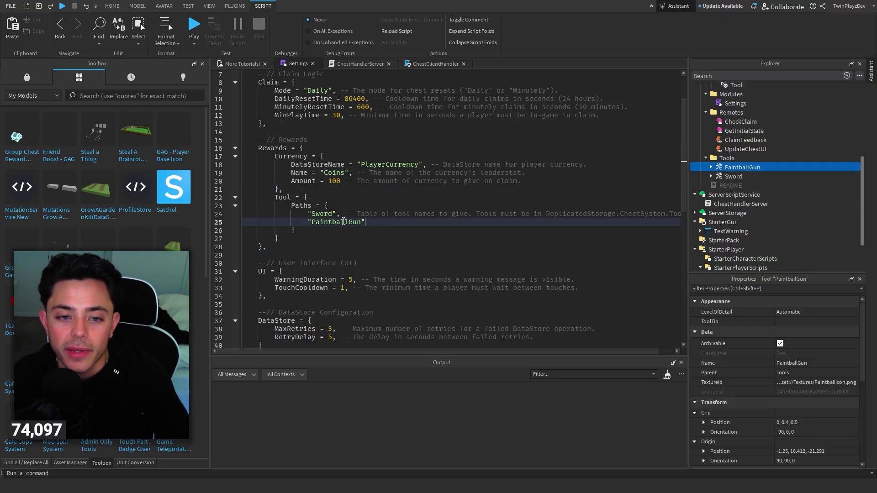
{"action": "left_click", "coordinate": [739, 175]}
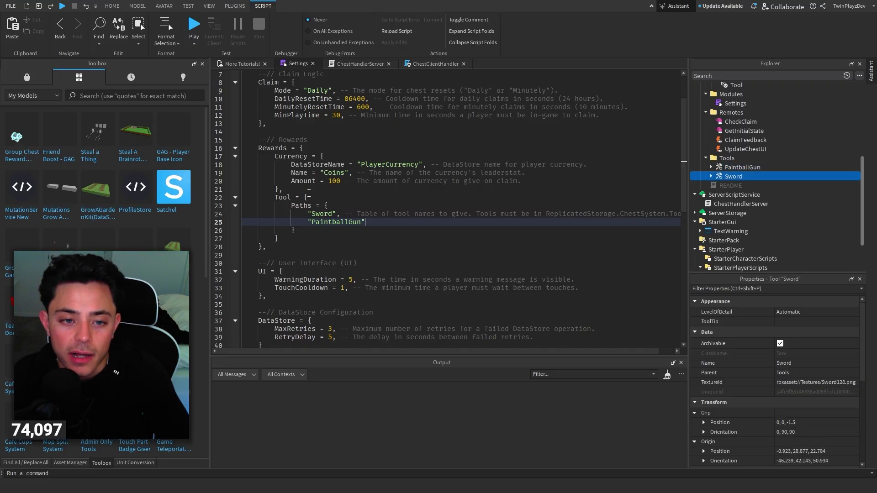
Go through the Currency reward lines again, checking the data store name, currency name and amount
{"action": "left_click", "coordinate": [306, 188]}
{"action": "left_click", "coordinate": [297, 173]}
{"action": "left_click", "coordinate": [298, 165]}
{"action": "left_click", "coordinate": [298, 173]}
{"action": "left_click", "coordinate": [299, 181]}
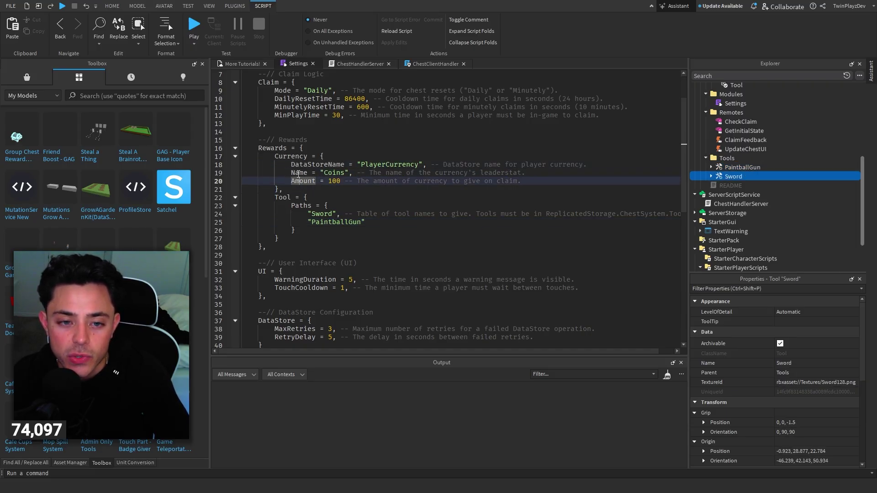
{"action": "key", "text": "Up"}
{"action": "key", "text": "Up"}
{"action": "double_click", "coordinate": [388, 165]}
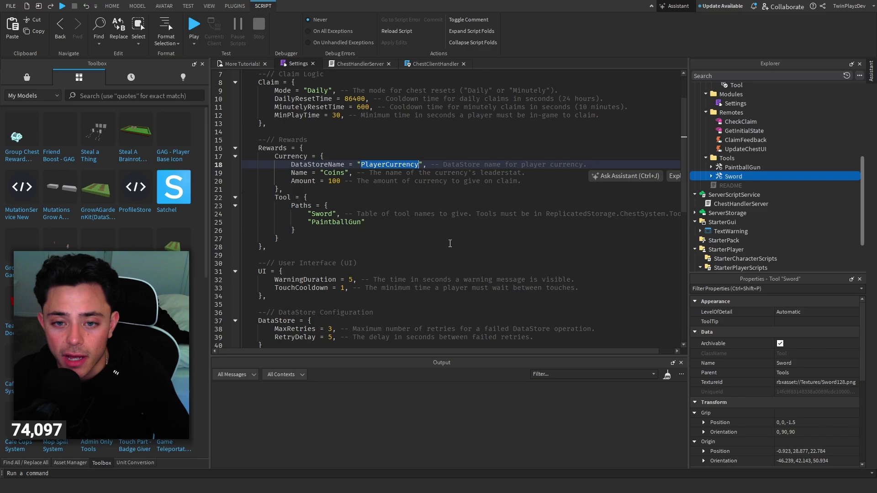
{"action": "left_click", "coordinate": [481, 197]}
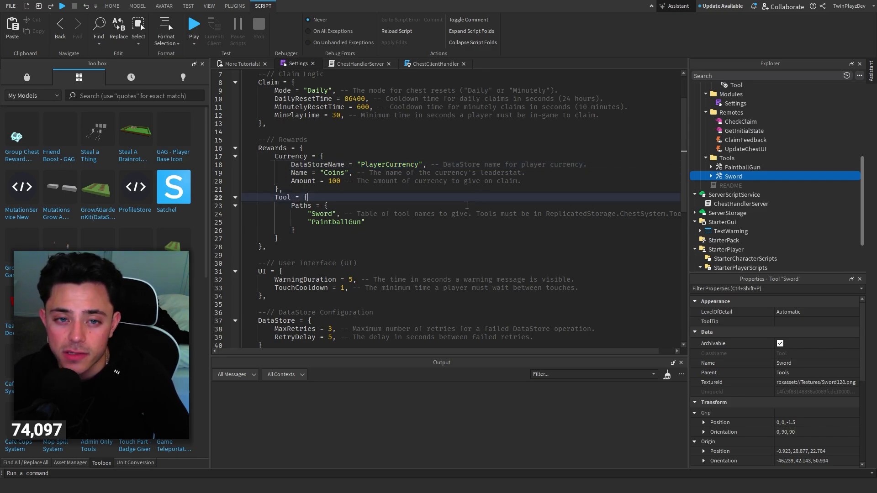
Reopen the ChestHandlerServer script and look over its data store functions and service declarations
{"action": "double_click", "coordinate": [729, 203]}
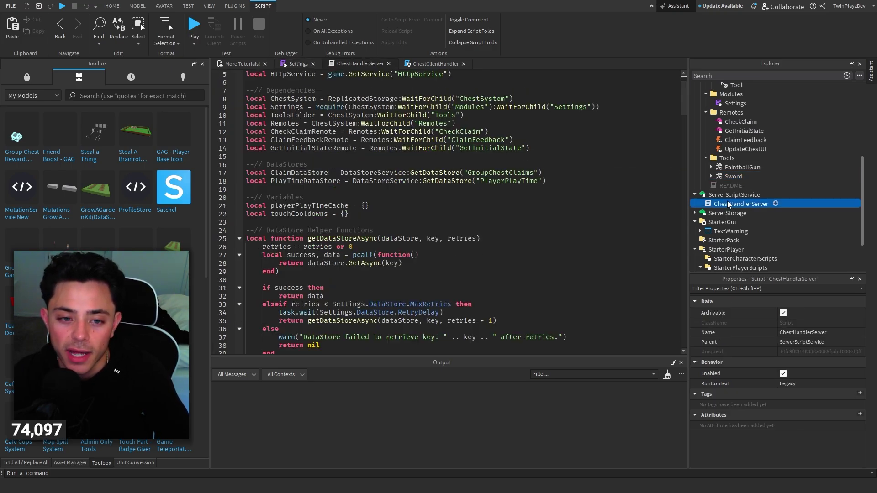
{"action": "scroll", "coordinate": [390, 162], "scroll_direction": "down", "scroll_amount": 9}
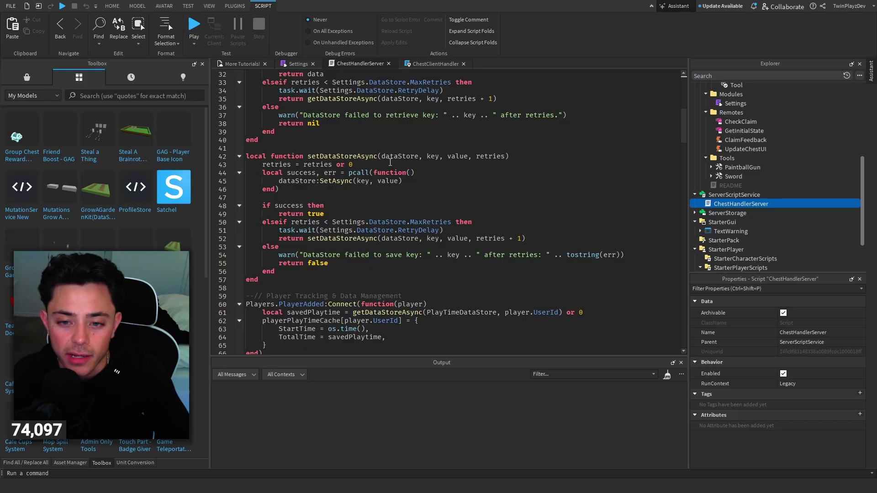
{"action": "scroll", "coordinate": [390, 162], "scroll_direction": "up", "scroll_amount": 10}
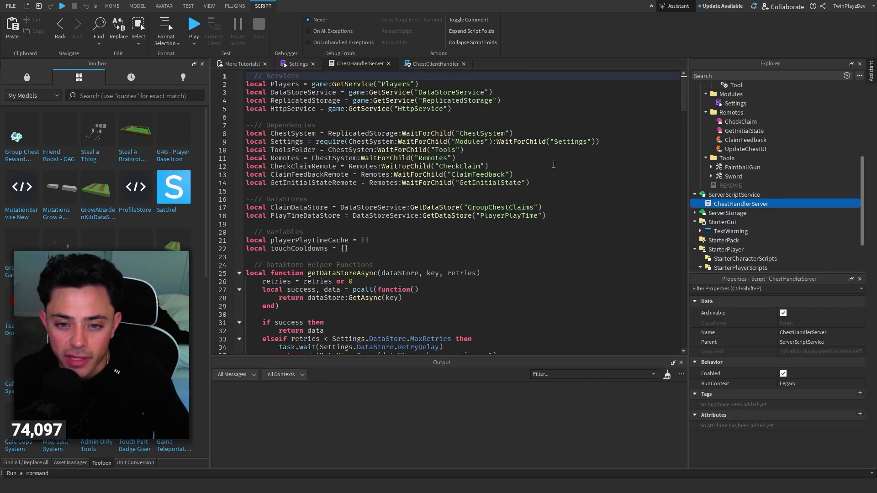
Look through the data stores and claim logic in ChestHandlerServer, and glance at the ChestClientHandler script
{"action": "left_click", "coordinate": [309, 207]}
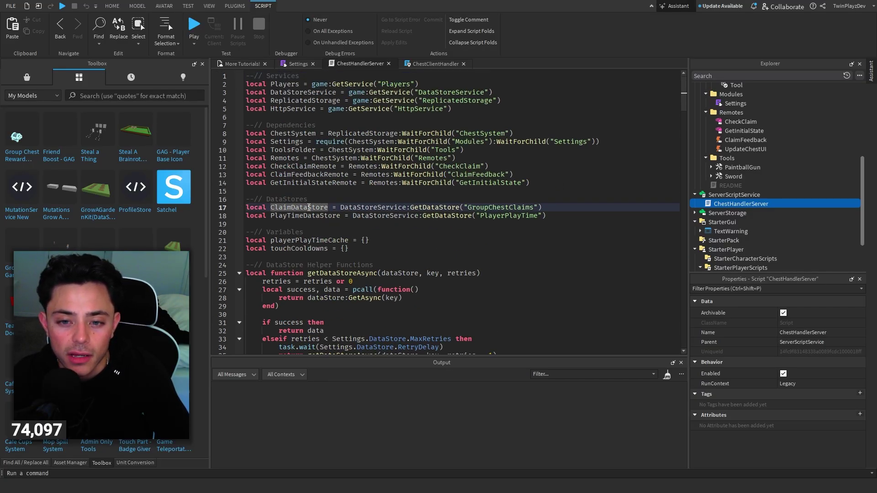
{"action": "scroll", "coordinate": [308, 218], "scroll_direction": "down", "scroll_amount": 20}
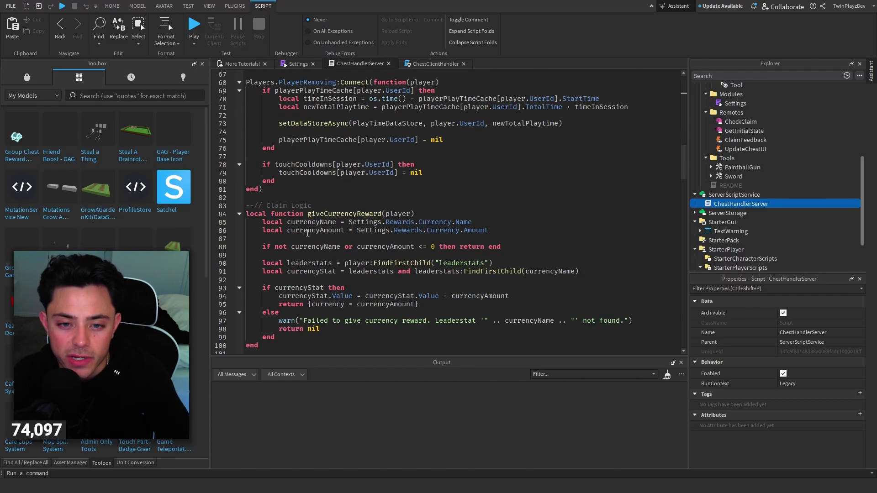
{"action": "scroll", "coordinate": [308, 224], "scroll_direction": "down", "scroll_amount": 10}
{"action": "left_click", "coordinate": [424, 66]}
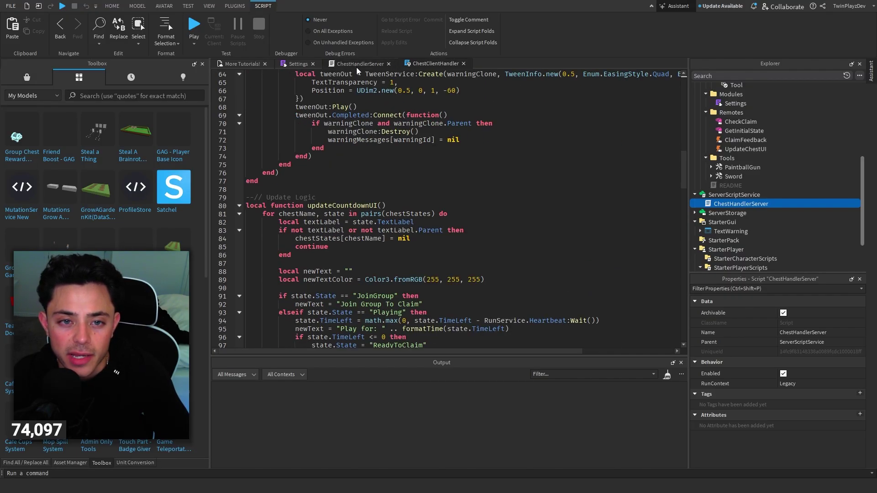
{"action": "left_click", "coordinate": [295, 68]}
{"action": "left_click", "coordinate": [370, 68]}
Search ChestHandlerServer for "playercur" and "cash", close the search, and skim the data store functions
{"action": "key", "text": "ctrl+f"}
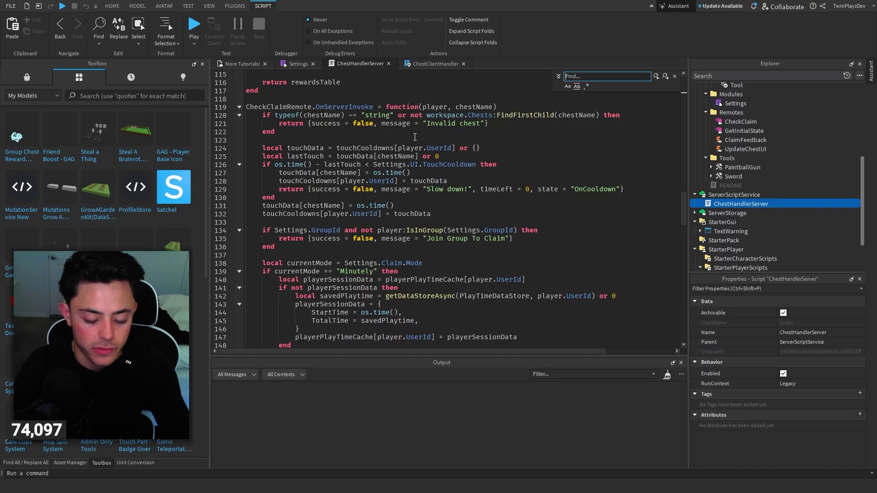
{"action": "type", "text": "playercur"}
{"action": "key", "text": "BackSpace"}
{"action": "key", "text": "BackSpace"}
{"action": "key", "text": "BackSpace"}
{"action": "key", "text": "BackSpace"}
{"action": "key", "text": "BackSpace"}
{"action": "key", "text": "BackSpace"}
{"action": "key", "text": "BackSpace"}
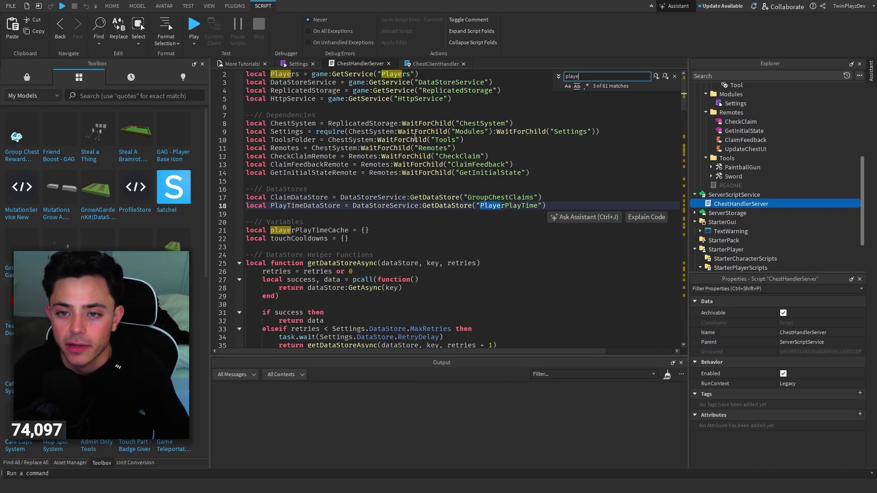
{"action": "type", "text": "cash"}
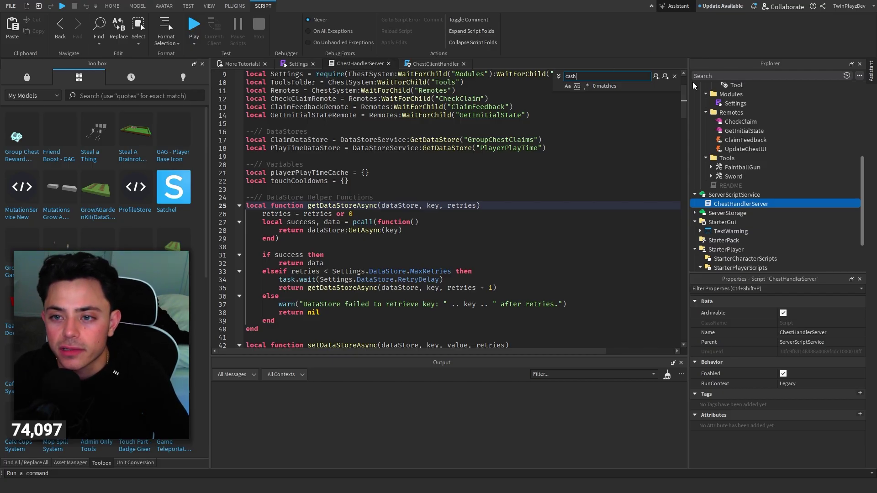
{"action": "left_click", "coordinate": [674, 77]}
{"action": "scroll", "coordinate": [395, 155], "scroll_direction": "down", "scroll_amount": 7}
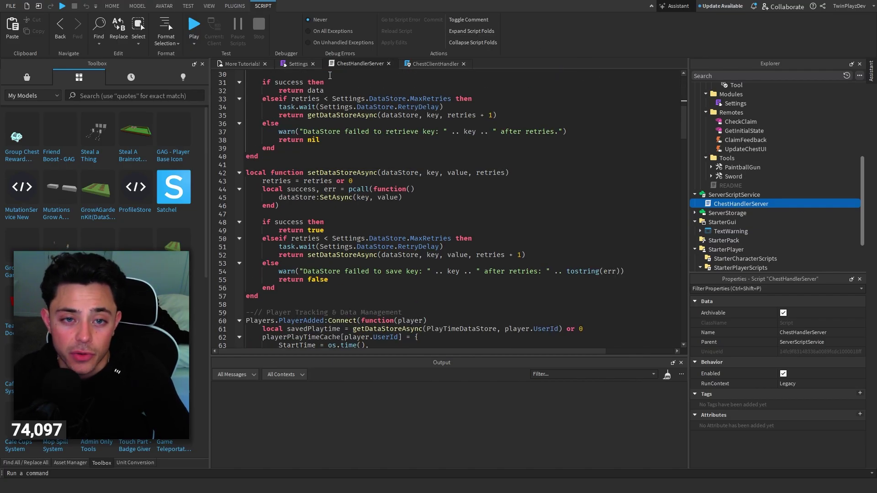
Try changing the Currency reward's name to "Cash" in the Settings module, and undo the change
{"action": "left_click", "coordinate": [295, 64]}
{"action": "double_click", "coordinate": [398, 165]}
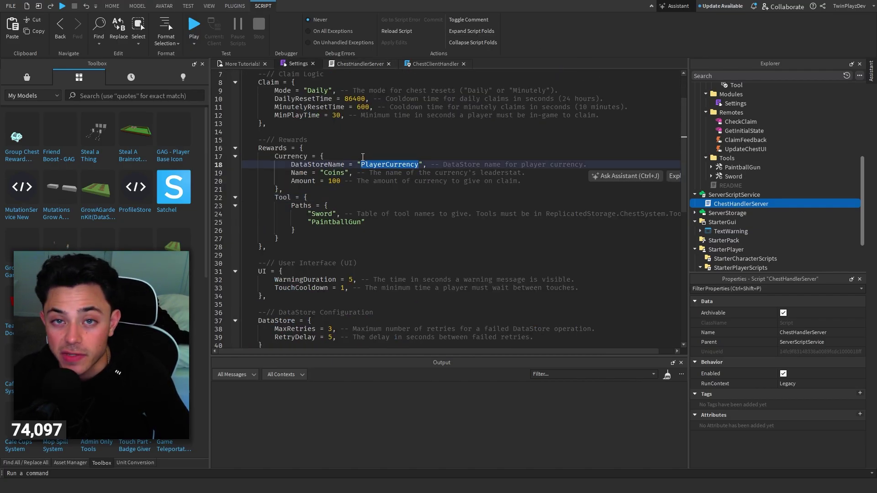
{"action": "double_click", "coordinate": [298, 173]}
{"action": "double_click", "coordinate": [335, 173]}
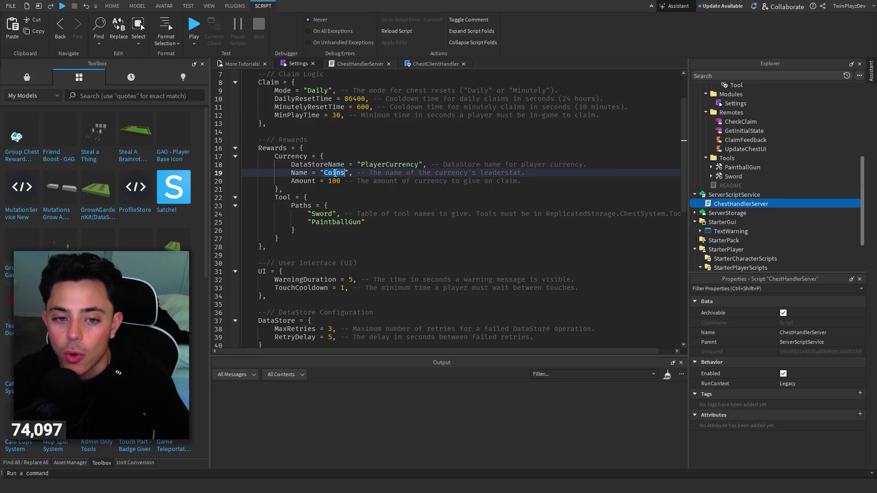
{"action": "type", "text": "Cash"}
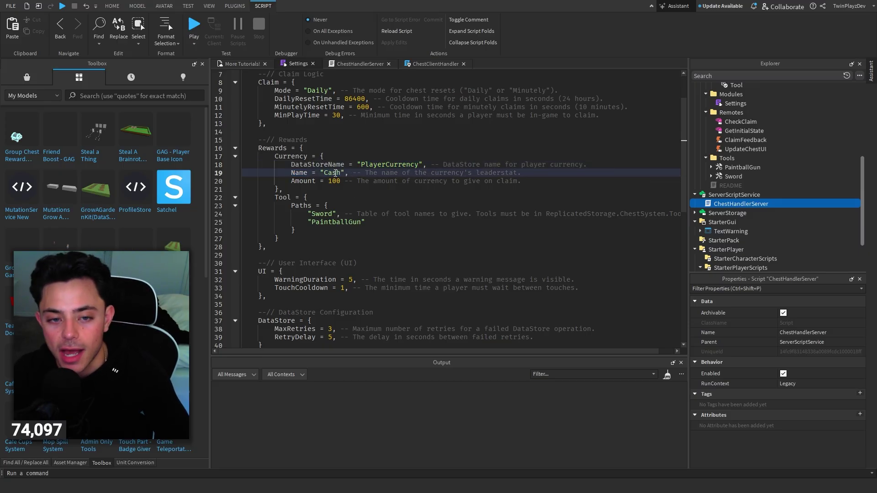
{"action": "key", "text": "ctrl+z"}
{"action": "left_click", "coordinate": [394, 181]}
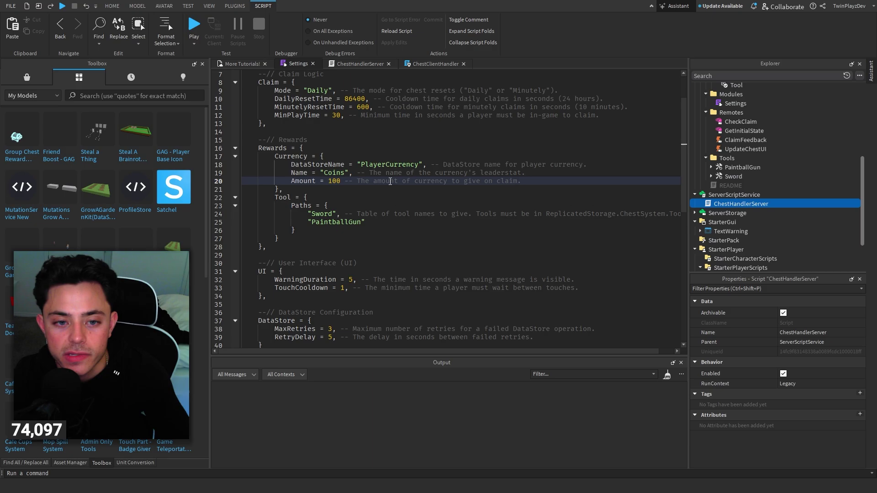
Check the currency reward amount and the UI section's WarningDuration and TouchCooldown settings
{"action": "double_click", "coordinate": [334, 181]}
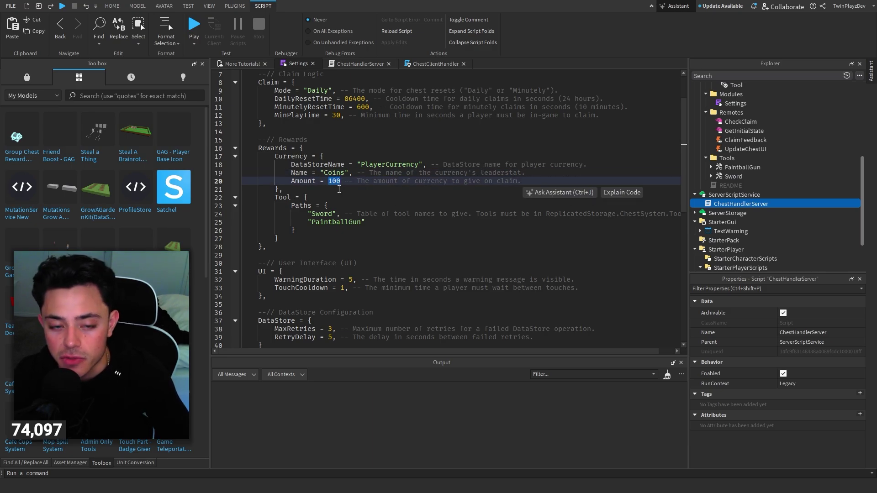
{"action": "scroll", "coordinate": [351, 190], "scroll_direction": "down", "scroll_amount": 3}
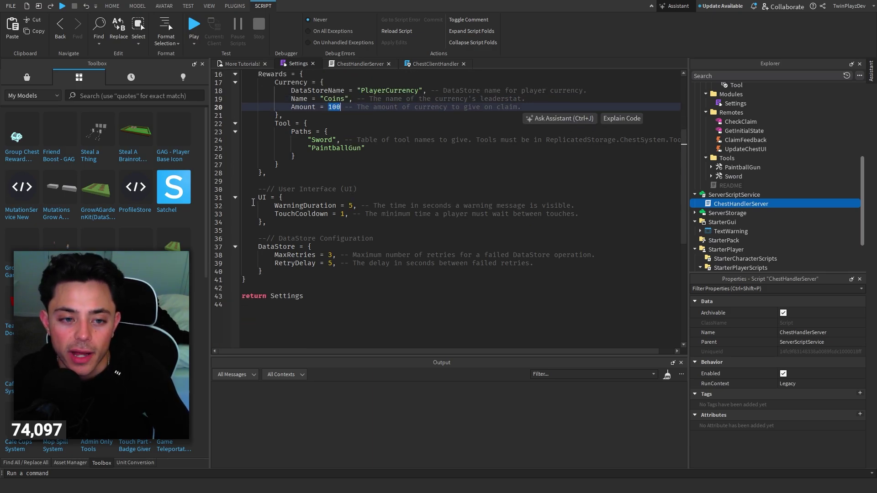
{"action": "left_click_drag", "start_coordinate": [258, 189], "coordinate": [279, 224]}
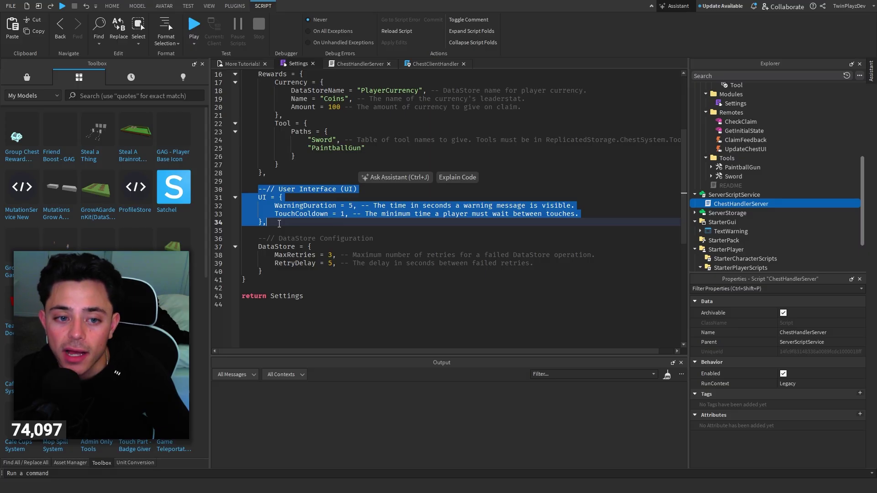
{"action": "double_click", "coordinate": [297, 214]}
{"action": "double_click", "coordinate": [290, 206]}
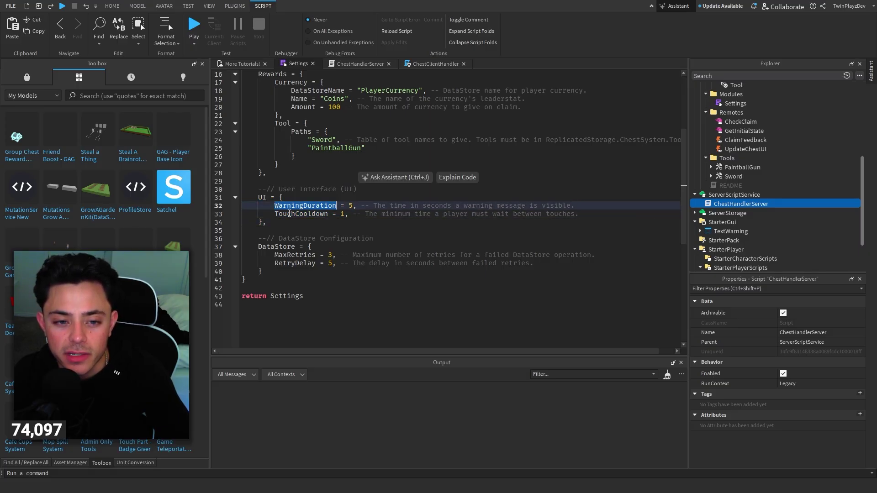
{"action": "double_click", "coordinate": [289, 213]}
{"action": "left_click", "coordinate": [297, 223]}
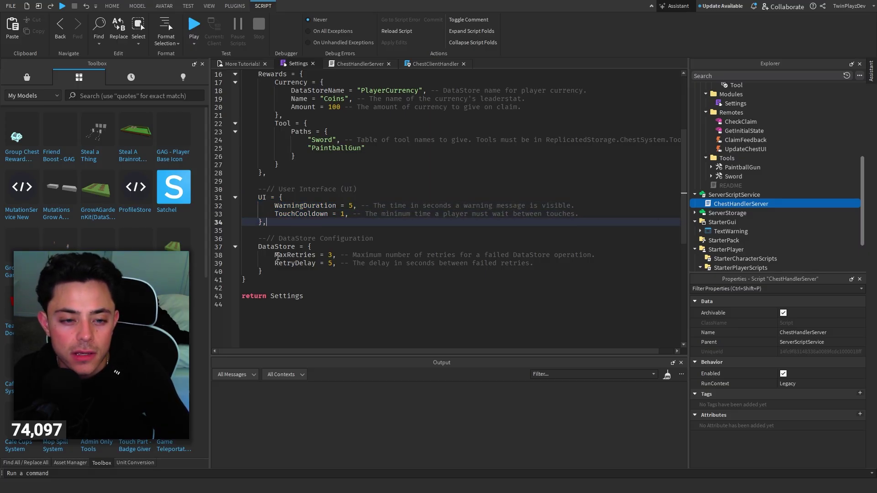
Read the DataStore configuration's MaxRetries and RetryDelay settings with their comments
{"action": "double_click", "coordinate": [277, 247]}
{"action": "double_click", "coordinate": [293, 255]}
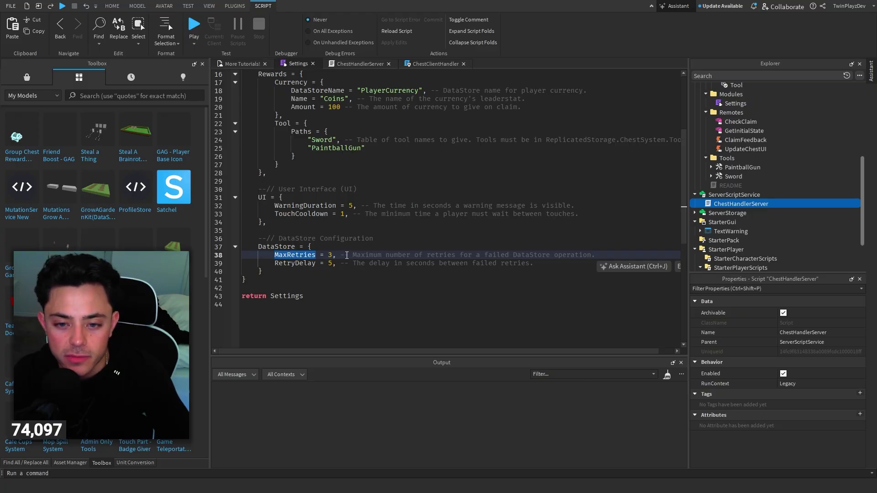
{"action": "left_click_drag", "start_coordinate": [347, 255], "coordinate": [560, 255]}
{"action": "left_click_drag", "start_coordinate": [274, 264], "coordinate": [534, 262]}
{"action": "left_click", "coordinate": [530, 262]}
{"action": "scroll", "coordinate": [365, 267], "scroll_direction": "up", "scroll_amount": 2}
{"action": "left_click_drag", "start_coordinate": [263, 321], "coordinate": [275, 233]}
{"action": "left_click", "coordinate": [278, 214]}
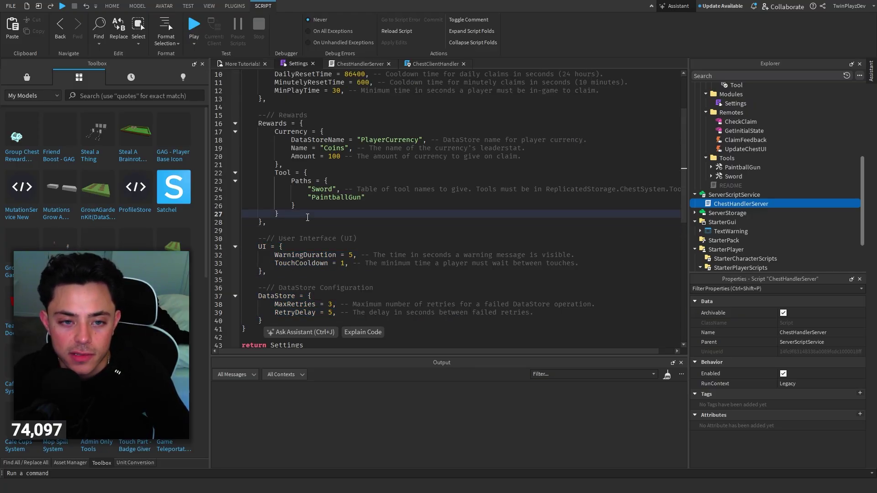
Review the group ID together with the Claim and Rewards sections of the Settings module
{"action": "left_click", "coordinate": [312, 255]}
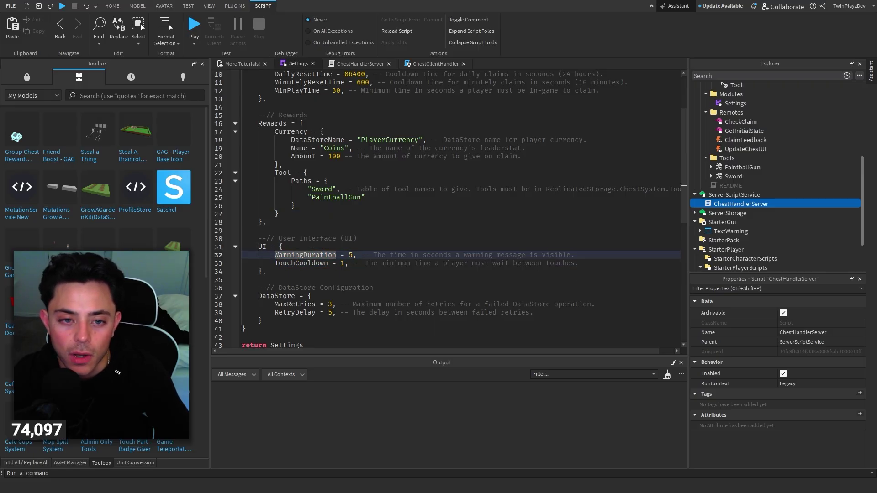
{"action": "scroll", "coordinate": [394, 267], "scroll_direction": "up", "scroll_amount": 3}
{"action": "left_click", "coordinate": [339, 173]}
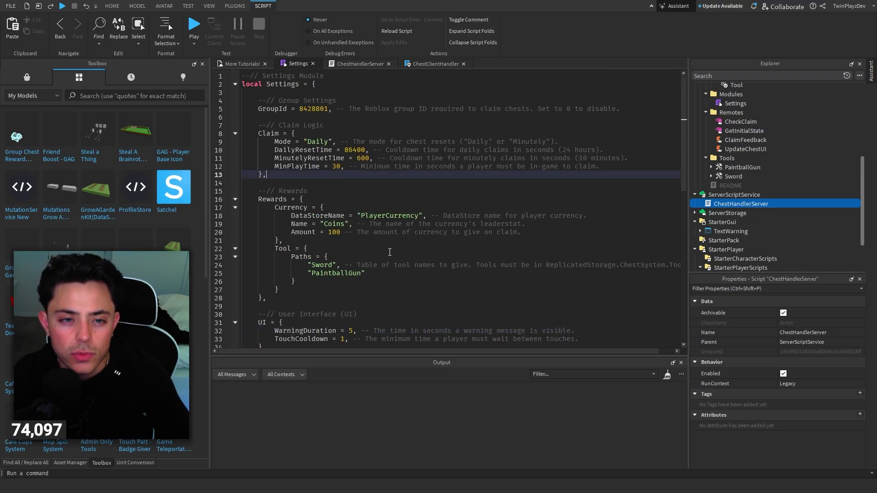
{"action": "double_click", "coordinate": [313, 109]}
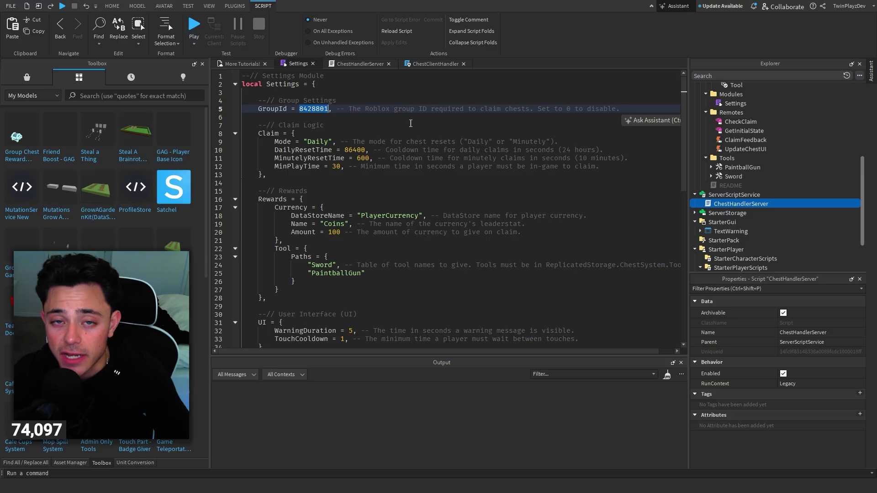
{"action": "left_click_drag", "start_coordinate": [256, 133], "coordinate": [267, 297]}
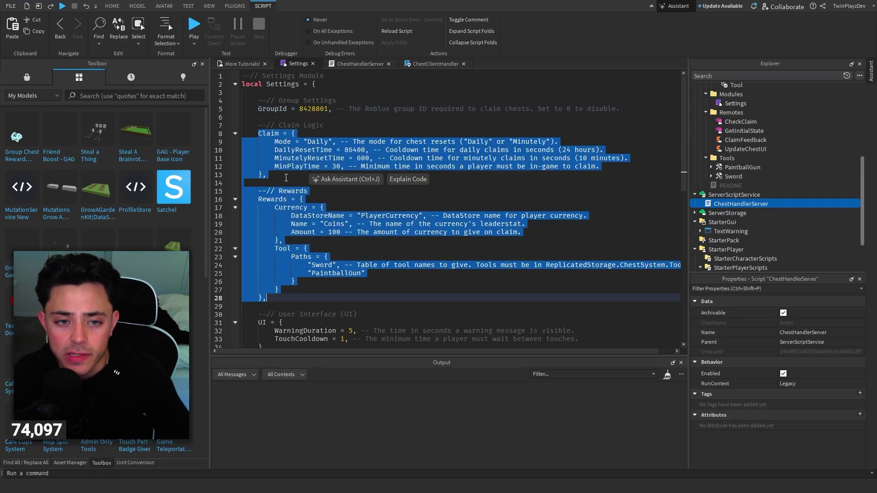
Return to the 3D scene and inspect the Value property of the Currency and Tool reward types under Config
{"action": "left_click", "coordinate": [359, 64]}
{"action": "left_click", "coordinate": [242, 64]}
{"action": "scroll", "coordinate": [742, 204], "scroll_direction": "up", "scroll_amount": 4}
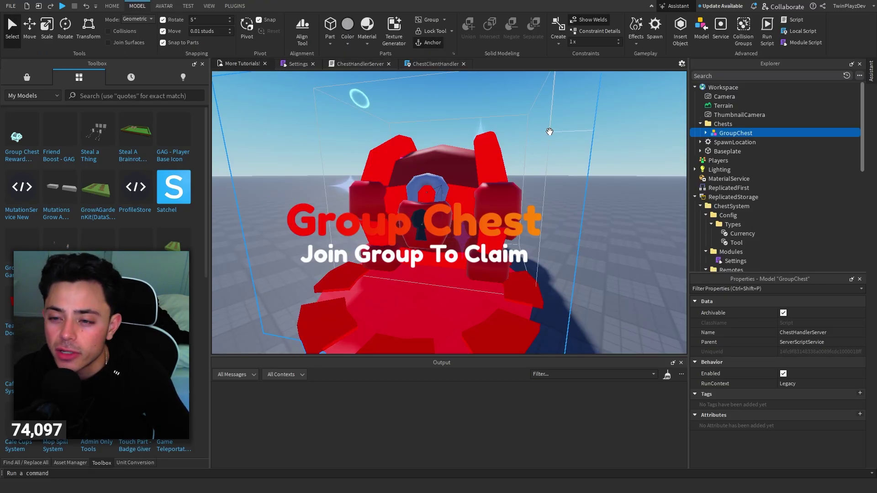
{"action": "left_click", "coordinate": [736, 187]}
{"action": "left_click", "coordinate": [741, 179]}
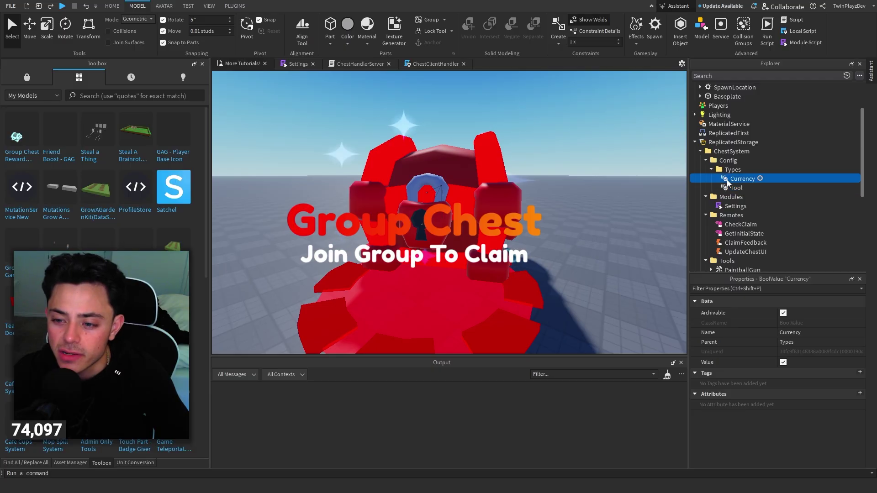
{"action": "left_click", "coordinate": [783, 362]}
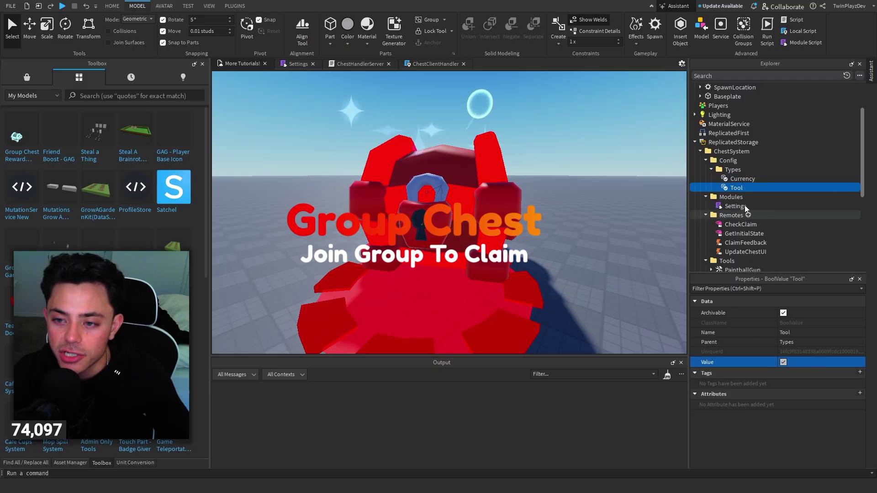
Playtest the game, walk the character towards the group chest, and stop the test
{"action": "left_click", "coordinate": [639, 238]}
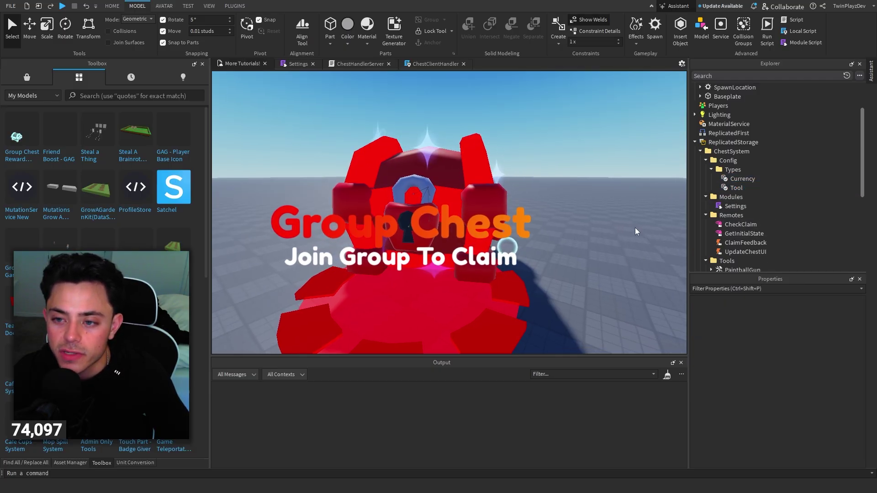
{"action": "key", "text": "s"}
{"action": "scroll", "coordinate": [746, 215], "scroll_direction": "down", "scroll_amount": 1}
{"action": "scroll", "coordinate": [622, 196], "scroll_direction": "up", "scroll_amount": 5}
{"action": "scroll", "coordinate": [622, 196], "scroll_direction": "down", "scroll_amount": 5}
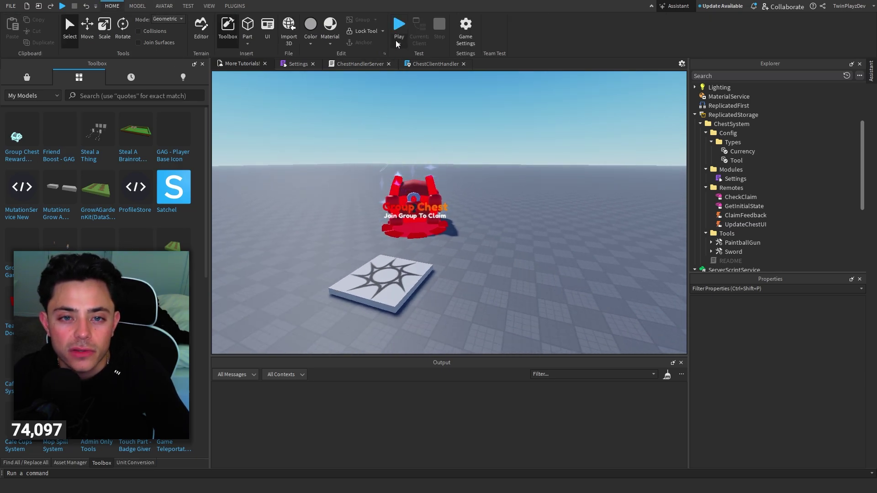
{"action": "left_click", "coordinate": [399, 44]}
{"action": "left_click", "coordinate": [411, 58]}
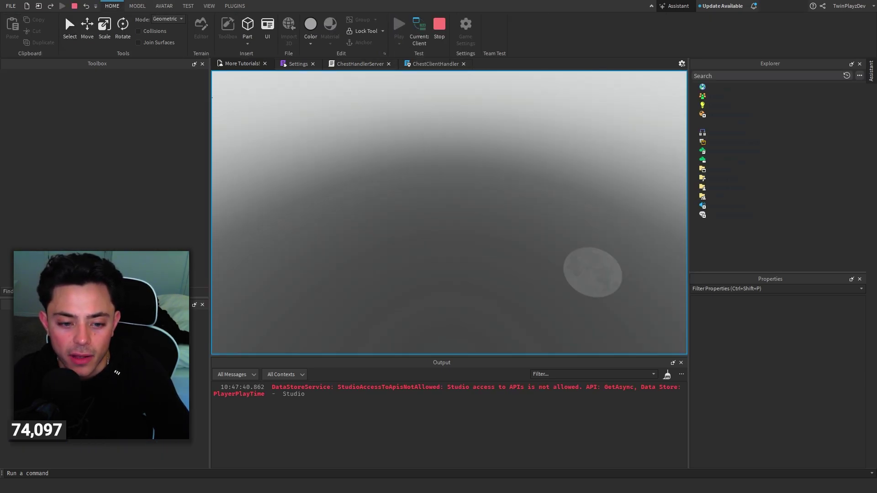
{"action": "key", "text": "w"}
{"action": "key", "text": "d"}
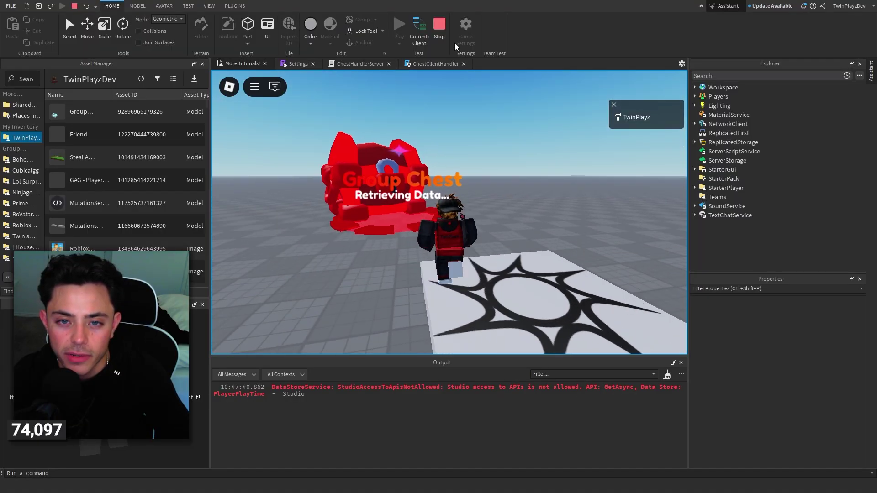
{"action": "right_click_drag", "start_coordinate": [456, 167], "coordinate": [456, 167]}
{"action": "left_click", "coordinate": [439, 25]}
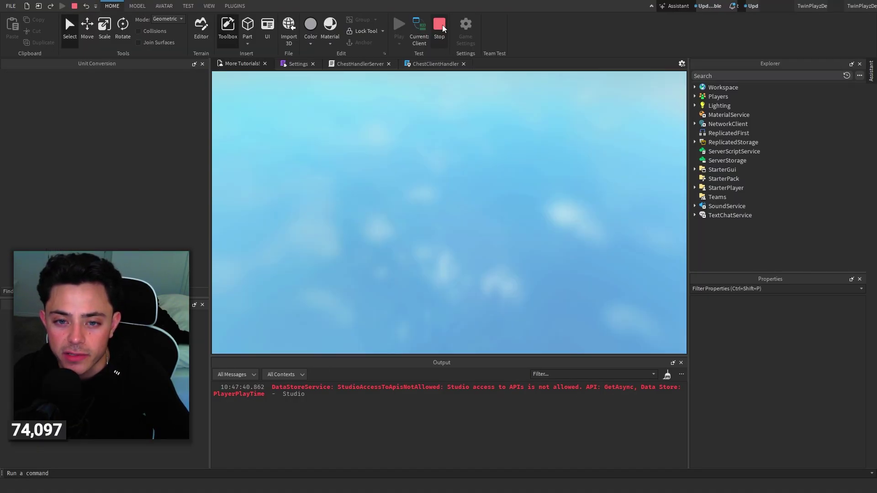
Allow HTTP requests and enable Studio access to API services in the game's security settings, and save
{"action": "left_click", "coordinate": [465, 27]}
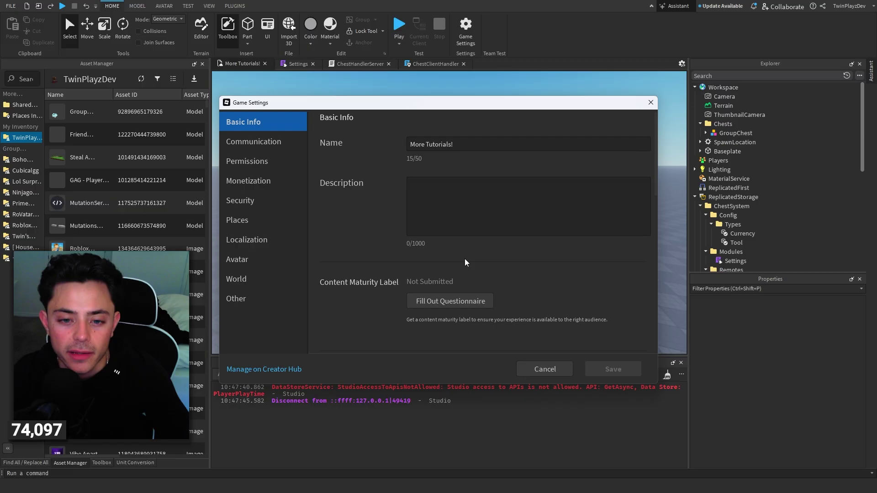
{"action": "left_click", "coordinate": [262, 162]}
{"action": "left_click", "coordinate": [277, 203]}
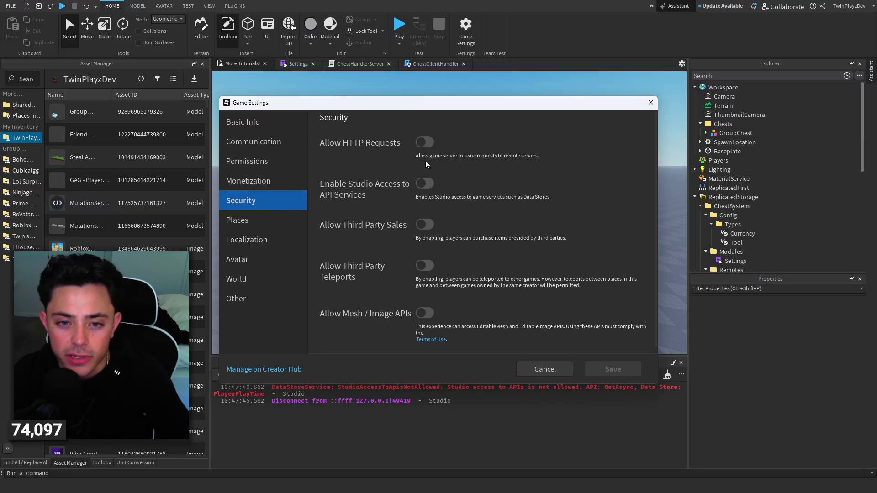
{"action": "left_click", "coordinate": [424, 142]}
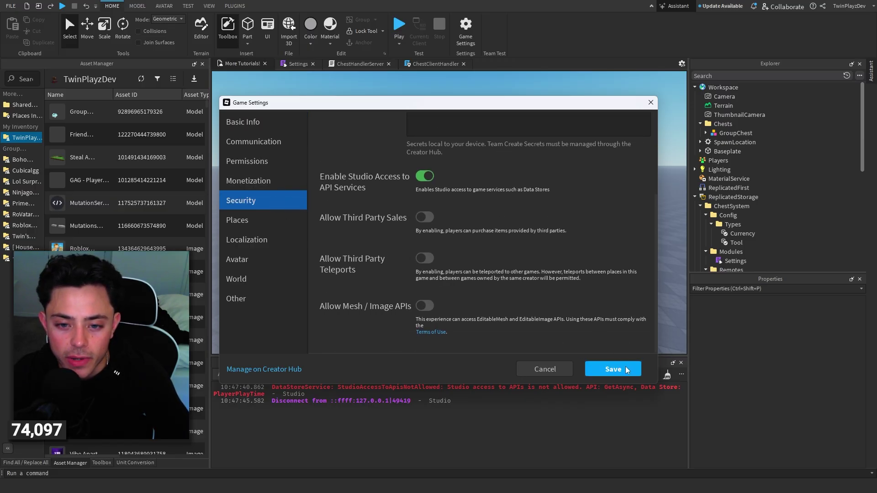
Start a playtest and walk the character onto the group chest to claim its rewards
{"action": "left_click", "coordinate": [406, 36]}
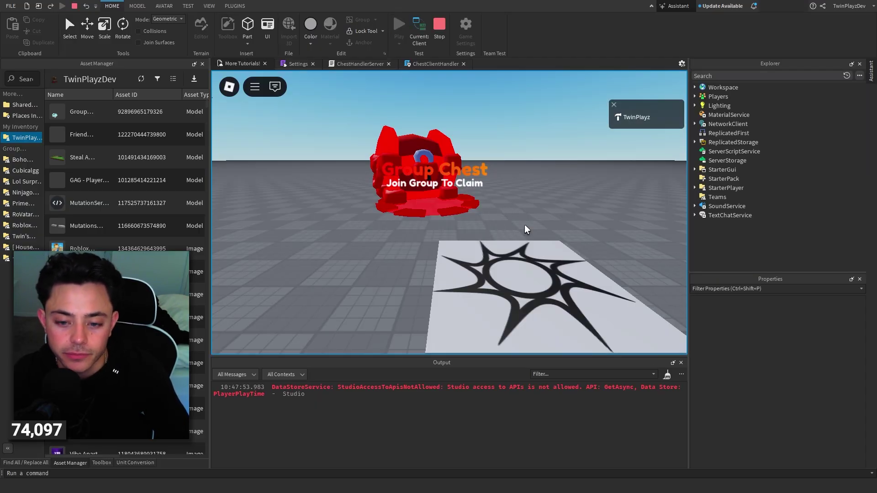
{"action": "key", "text": "w"}
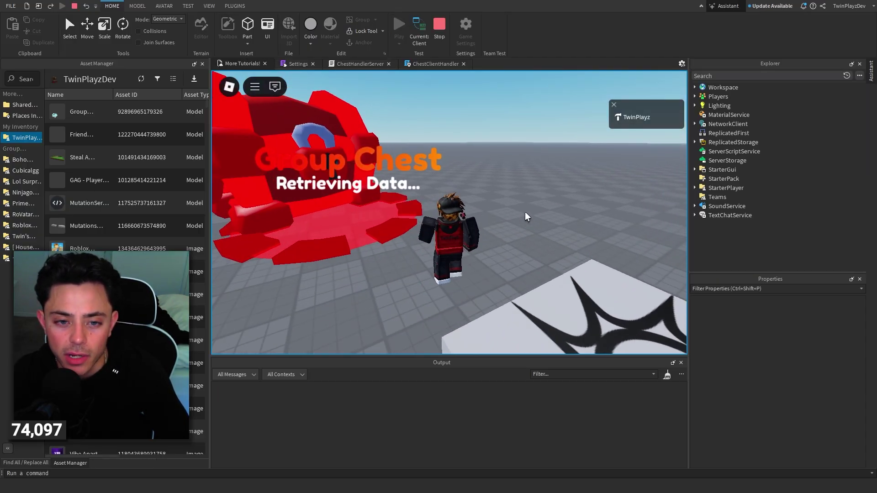
{"action": "right_click_drag", "start_coordinate": [526, 213], "coordinate": [525, 212]}
{"action": "key", "text": "w"}
{"action": "key", "text": "s"}
{"action": "key", "text": "s"}
{"action": "key", "text": "w"}
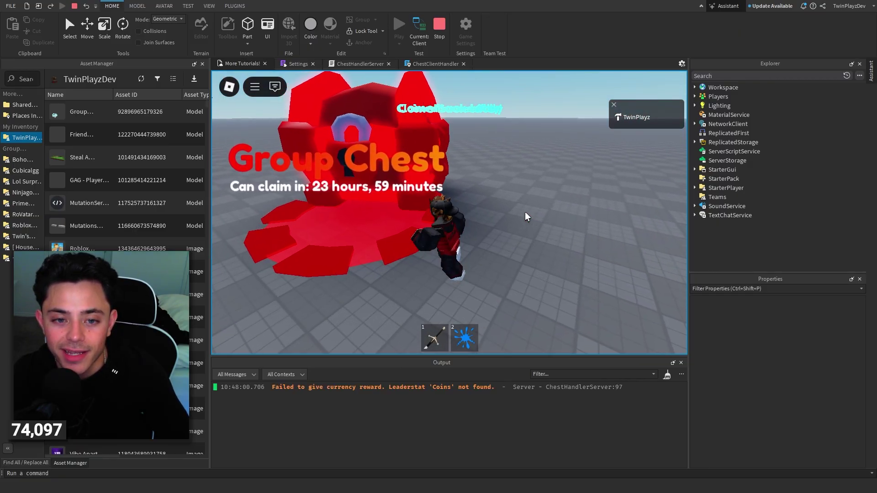
{"action": "key", "text": "s"}
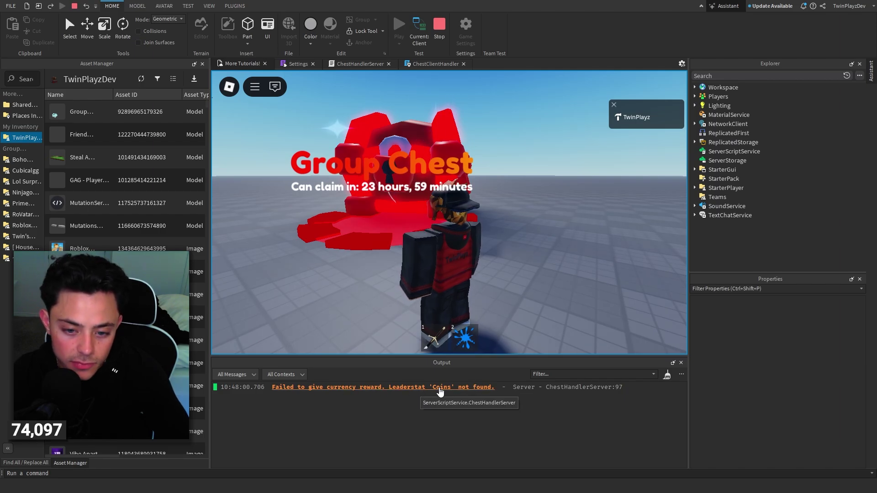
Walk the character back to the claimed chest to test claiming a second time, and step away from it
{"action": "key", "text": "w"}
{"action": "key", "text": "s"}
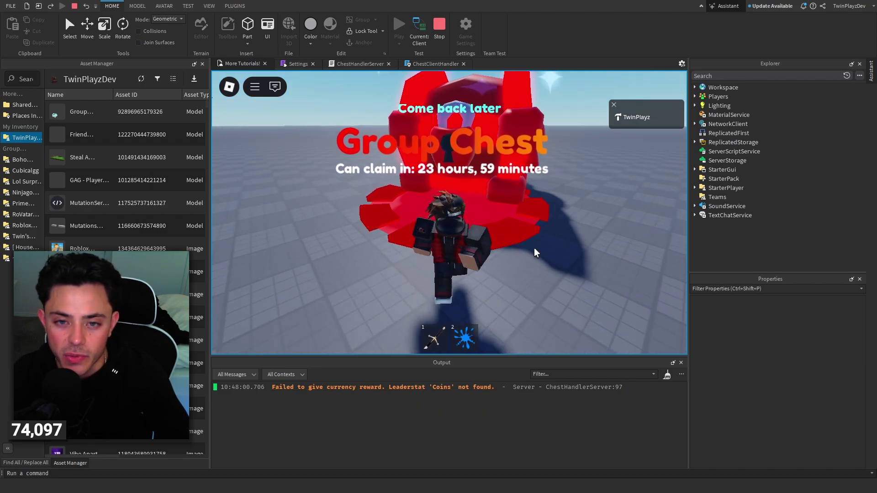
{"action": "key", "text": "w"}
{"action": "key", "text": "s"}
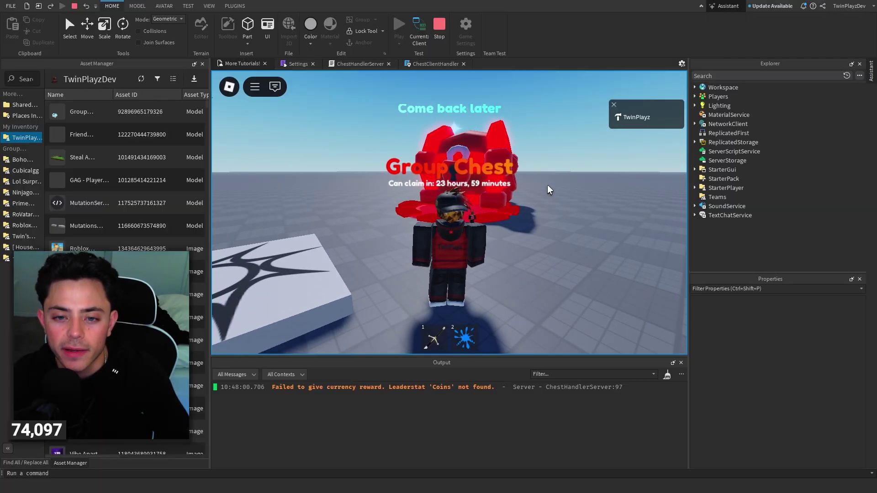
Equip and try out the claimed sword and paintball gun in the playtest, and stop the test
{"action": "key", "text": "2"}
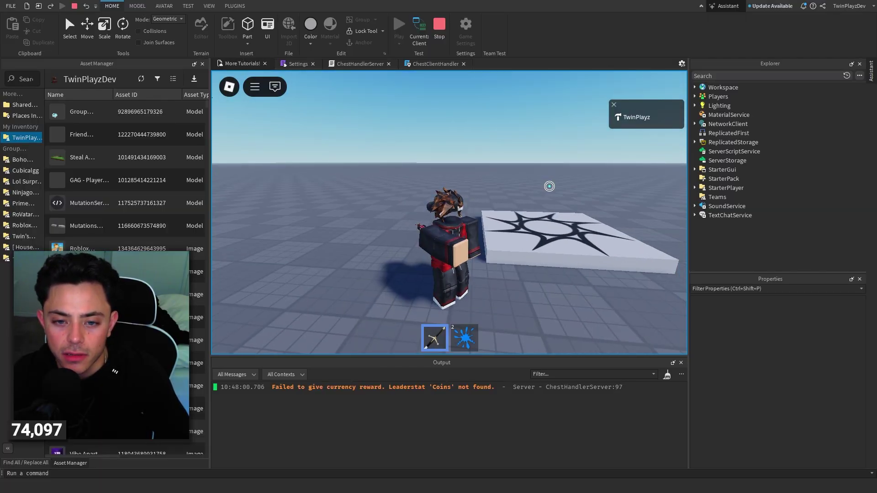
{"action": "key", "text": "1"}
{"action": "left_click", "coordinate": [583, 182]}
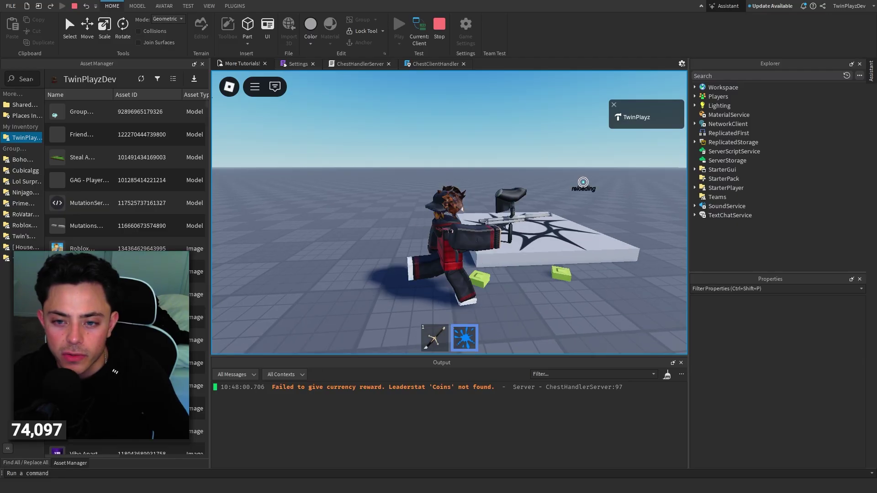
{"action": "right_click_drag", "start_coordinate": [583, 182], "coordinate": [580, 183]}
{"action": "key", "text": "2"}
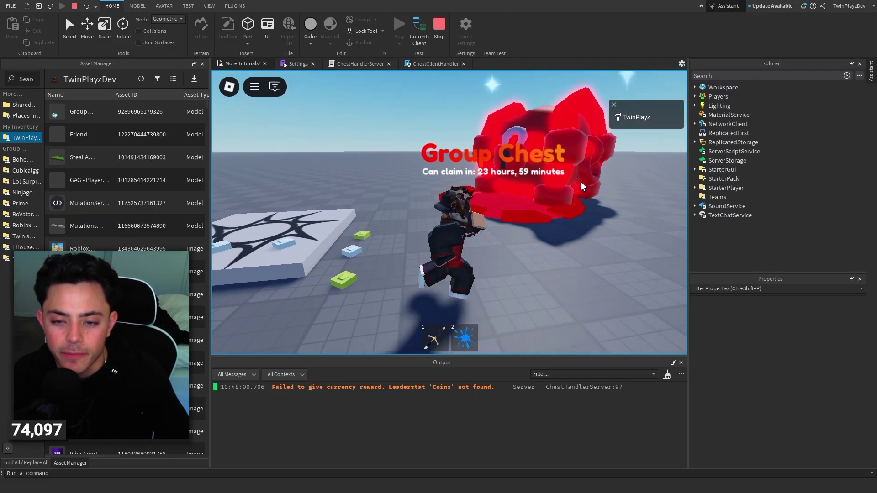
{"action": "key", "text": "1"}
{"action": "key", "text": "1"}
{"action": "key", "text": "grave"}
{"action": "right_click_drag", "start_coordinate": [503, 242], "coordinate": [502, 238]}
{"action": "key", "text": "grave"}
{"action": "key", "text": "w"}
{"action": "key", "text": "s"}
{"action": "left_click", "coordinate": [442, 37]}
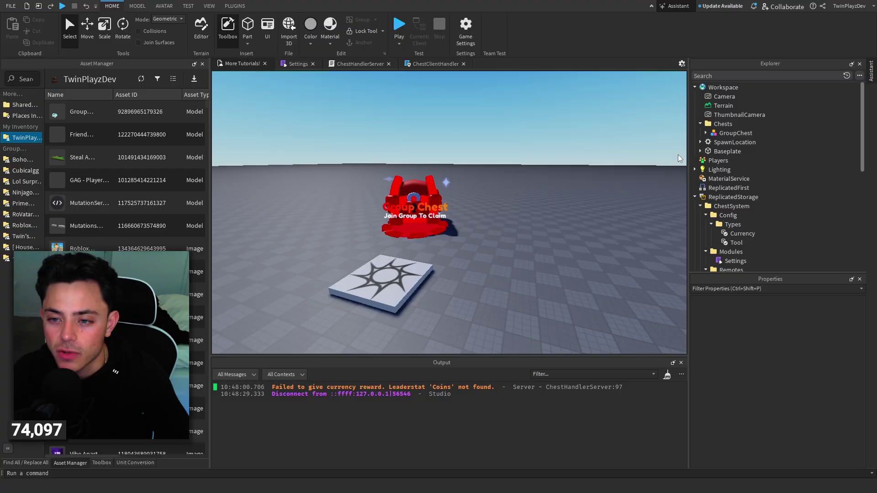
Inspect the TextWarning GUI under StarterGui along with its MainFrame and ScrollingFrame
{"action": "scroll", "coordinate": [728, 201], "scroll_direction": "down", "scroll_amount": 7}
{"action": "left_click", "coordinate": [700, 176]}
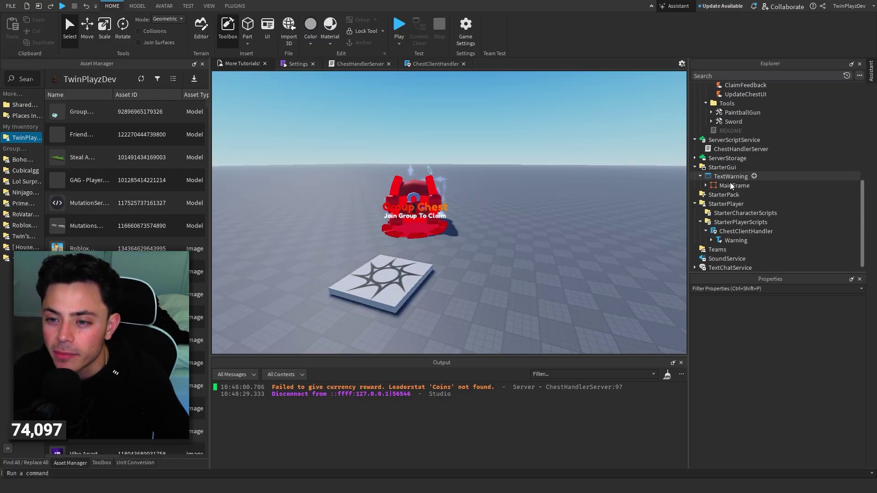
{"action": "left_click", "coordinate": [706, 185]}
{"action": "left_click", "coordinate": [715, 188]}
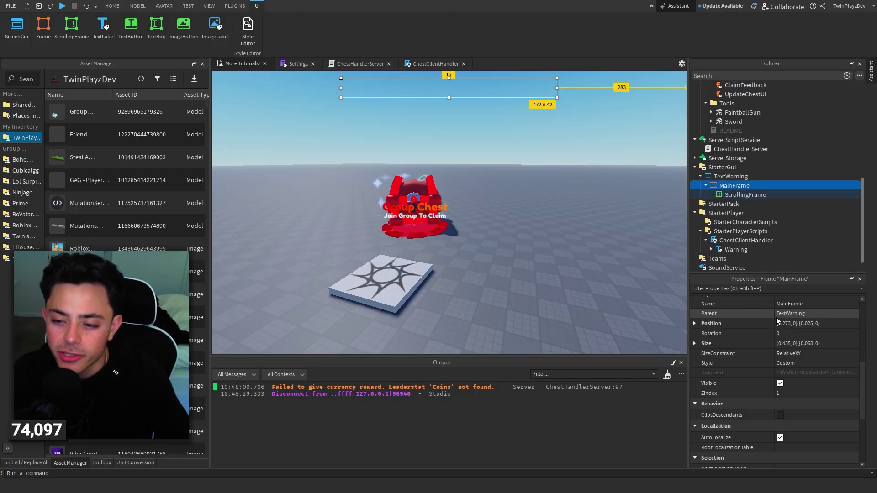
{"action": "left_click", "coordinate": [730, 176]}
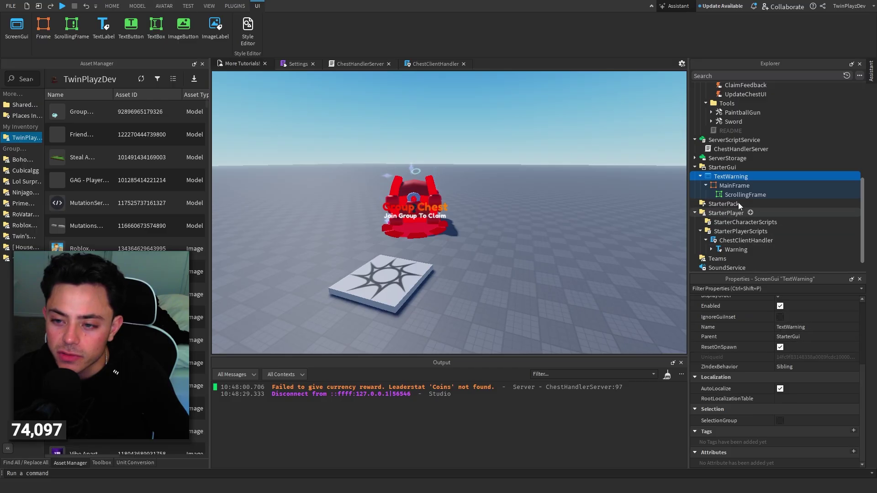
{"action": "left_click", "coordinate": [739, 194]}
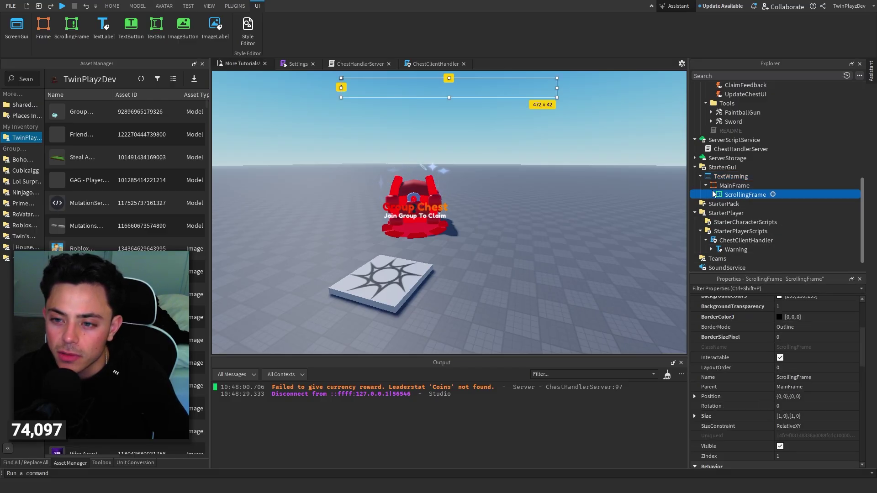
Move the Warning label into ScrollingFrame to preview its look and text properties, undo the move, and collapse TextWarning
{"action": "left_click_drag", "start_coordinate": [728, 250], "coordinate": [727, 195]}
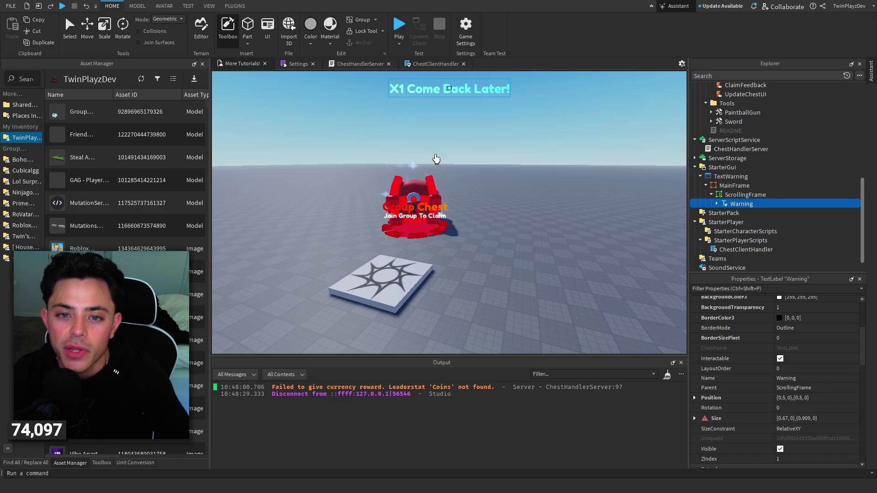
{"action": "right_click_drag", "start_coordinate": [539, 169], "coordinate": [539, 169]}
{"action": "scroll", "coordinate": [722, 368], "scroll_direction": "down", "scroll_amount": 10}
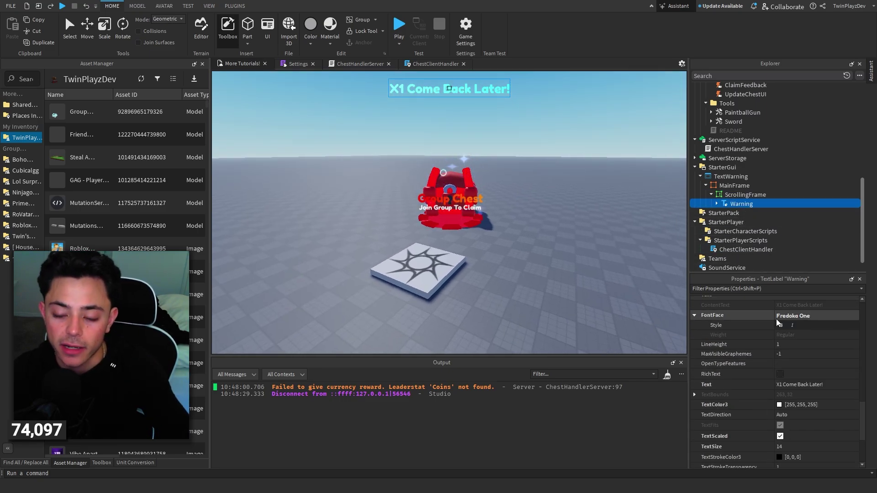
{"action": "scroll", "coordinate": [795, 354], "scroll_direction": "down", "scroll_amount": 4}
{"action": "scroll", "coordinate": [779, 370], "scroll_direction": "up", "scroll_amount": 4}
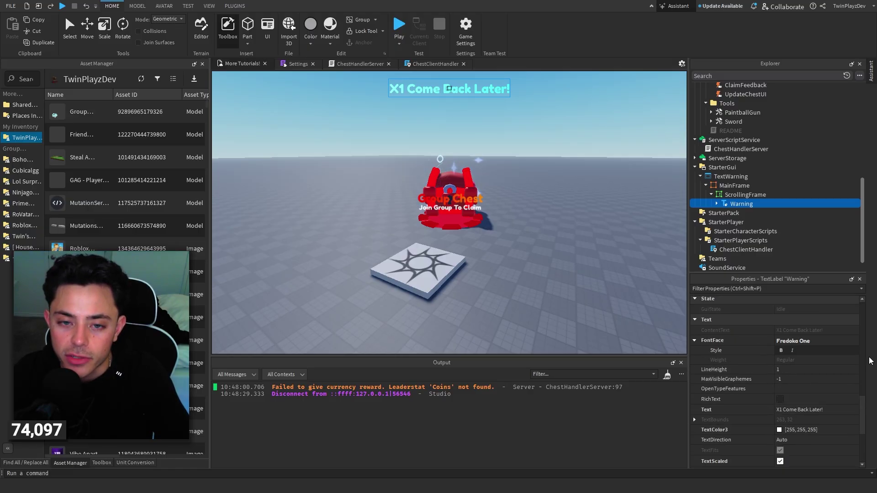
{"action": "key", "text": "ctrl+z"}
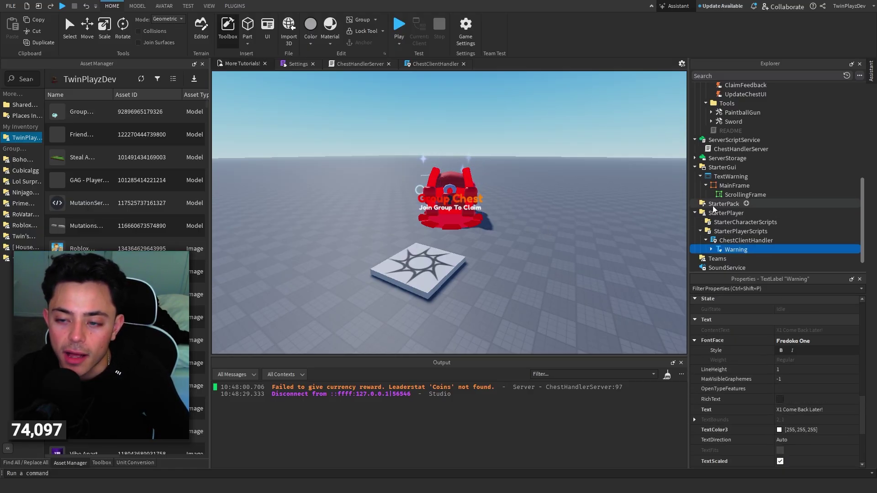
{"action": "left_click", "coordinate": [706, 185]}
{"action": "left_click", "coordinate": [700, 177]}
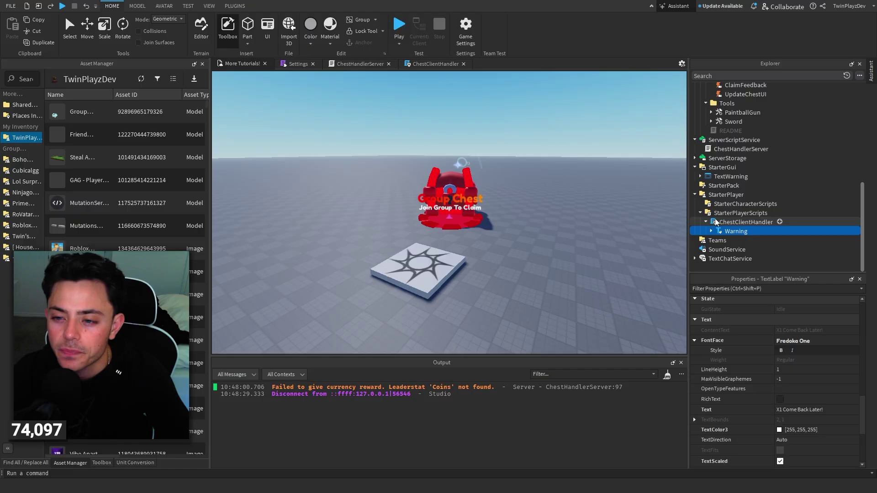
Open the ChestClientHandler script and review its services, dependencies, variables and formatTime function
{"action": "double_click", "coordinate": [745, 222]}
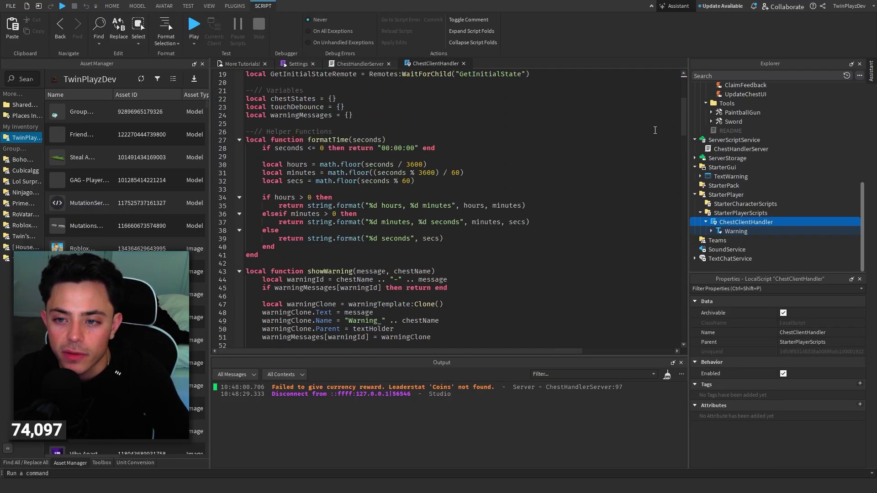
{"action": "left_click_drag", "start_coordinate": [683, 124], "coordinate": [649, 94]}
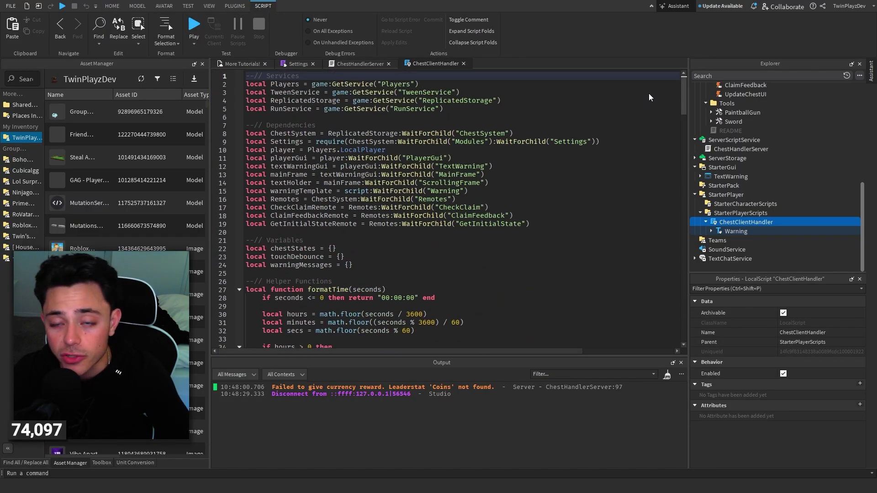
{"action": "scroll", "coordinate": [429, 225], "scroll_direction": "down", "scroll_amount": 5}
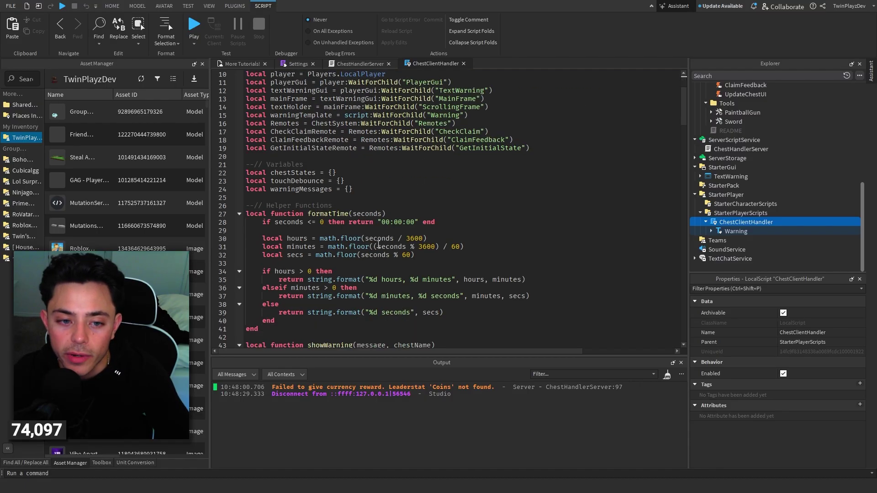
{"action": "double_click", "coordinate": [327, 235]}
{"action": "scroll", "coordinate": [338, 196], "scroll_direction": "down", "scroll_amount": 2}
{"action": "scroll", "coordinate": [338, 195], "scroll_direction": "down", "scroll_amount": 6}
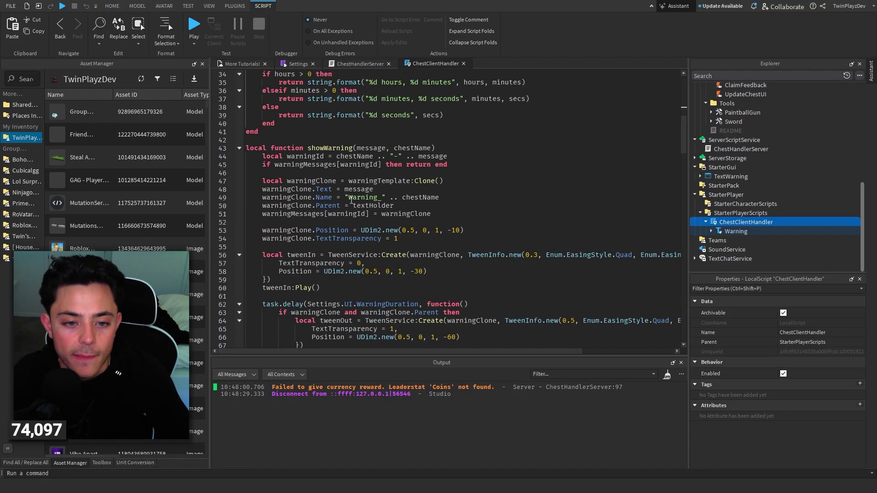
Examine the showWarning function in ChestClientHandler, including how it clones, tweens and destroys the warning label
{"action": "double_click", "coordinate": [329, 98]}
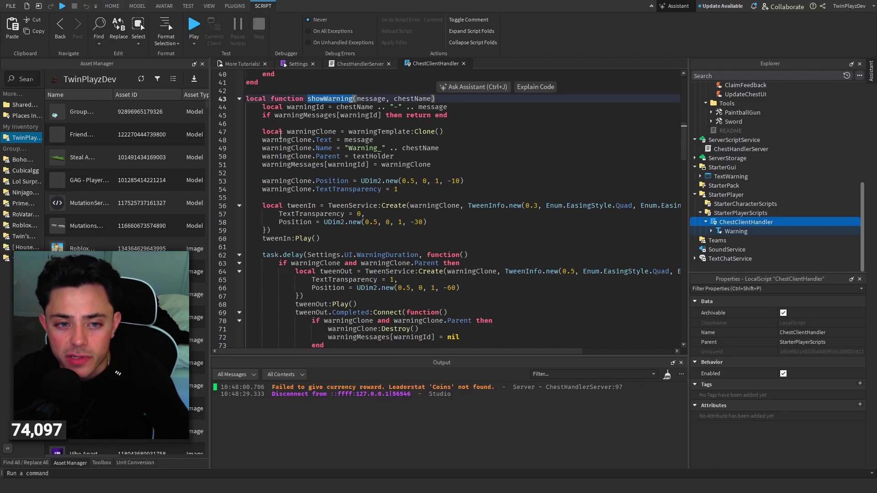
{"action": "scroll", "coordinate": [347, 137], "scroll_direction": "down", "scroll_amount": 2}
{"action": "left_click_drag", "start_coordinate": [246, 83], "coordinate": [343, 230]}
{"action": "left_click", "coordinate": [336, 180]}
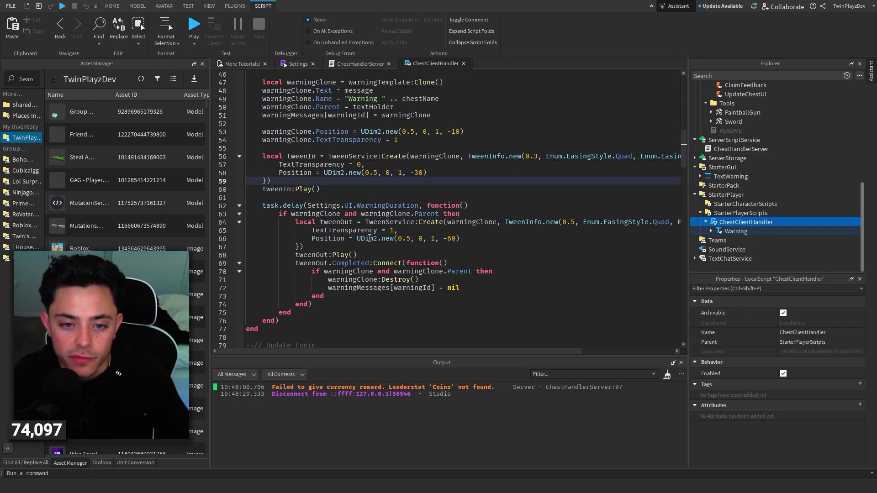
{"action": "scroll", "coordinate": [372, 107], "scroll_direction": "down", "scroll_amount": 3}
{"action": "left_click_drag", "start_coordinate": [283, 255], "coordinate": [263, 116]}
{"action": "left_click", "coordinate": [367, 208]}
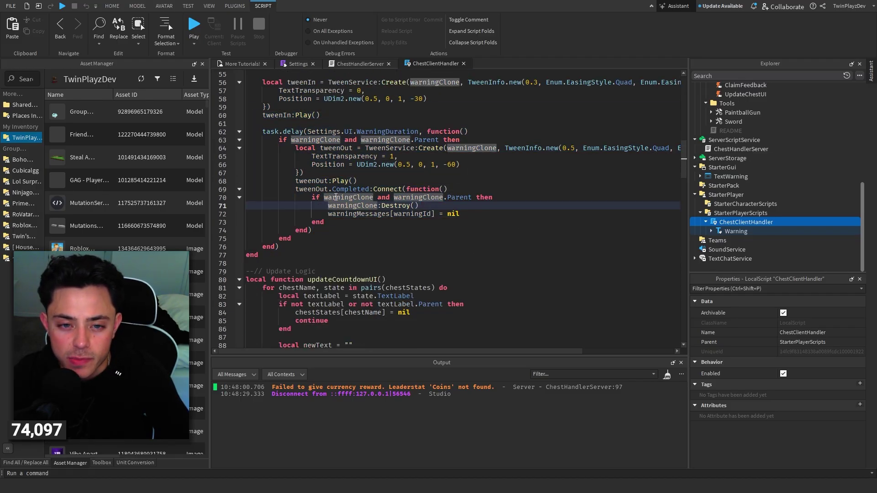
Examine the updateCountdownUI function and the label text it assigns to each chest state
{"action": "scroll", "coordinate": [420, 216], "scroll_direction": "down", "scroll_amount": 5}
{"action": "double_click", "coordinate": [347, 156]}
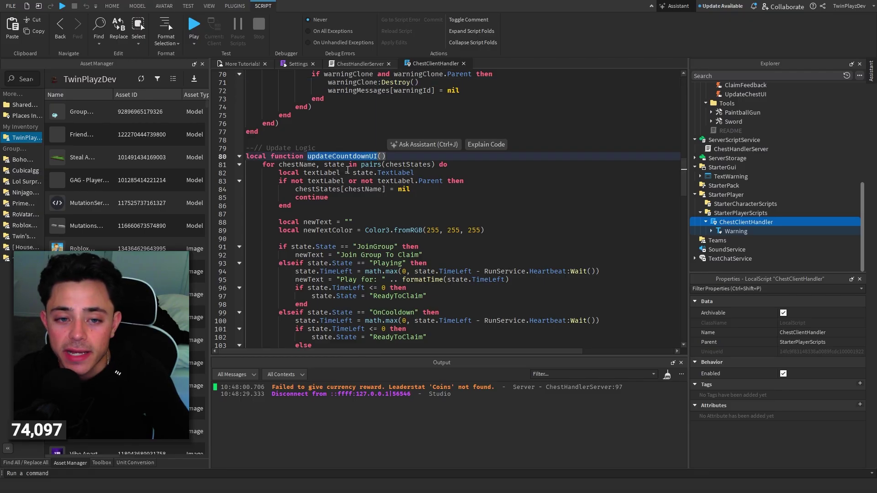
{"action": "scroll", "coordinate": [263, 132], "scroll_direction": "down", "scroll_amount": 4}
{"action": "left_click_drag", "start_coordinate": [263, 148], "coordinate": [306, 285]}
{"action": "scroll", "coordinate": [315, 189], "scroll_direction": "down", "scroll_amount": 3}
{"action": "left_click", "coordinate": [306, 285]}
{"action": "scroll", "coordinate": [335, 177], "scroll_direction": "down", "scroll_amount": 11}
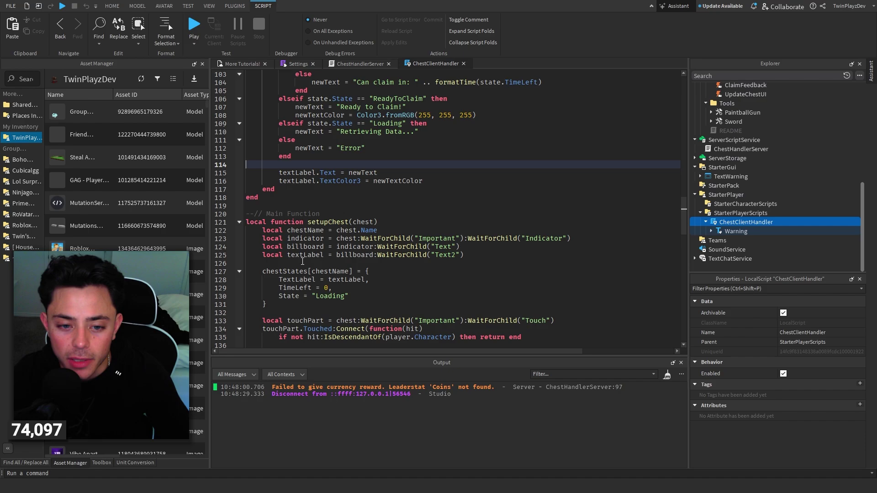
{"action": "scroll", "coordinate": [278, 152], "scroll_direction": "up", "scroll_amount": 4}
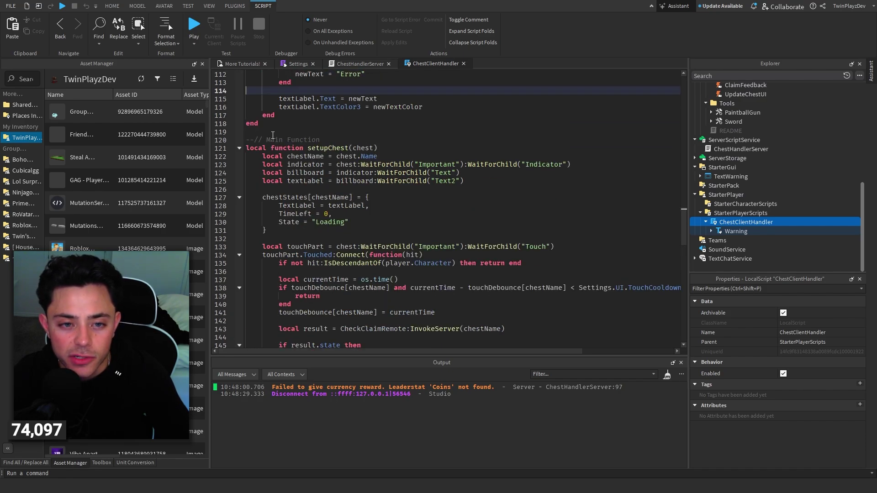
Examine the setupChest function and its touch handling in ChestClientHandler
{"action": "double_click", "coordinate": [324, 147]}
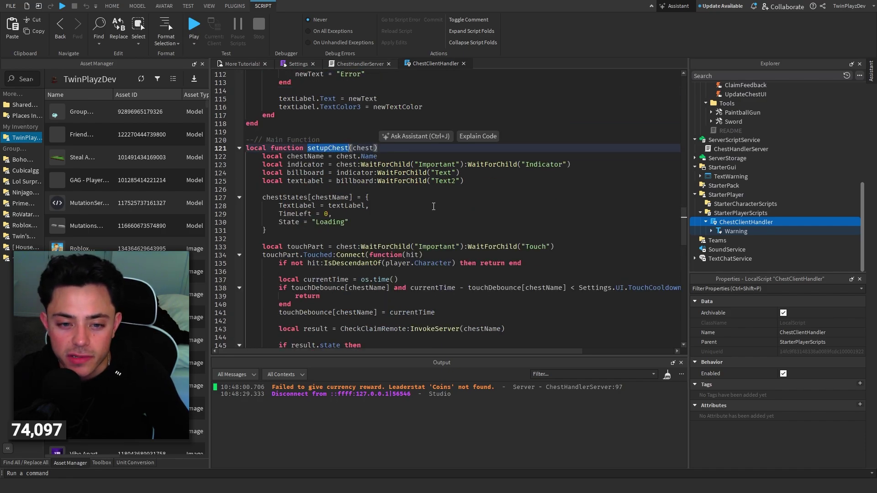
{"action": "scroll", "coordinate": [440, 222], "scroll_direction": "down", "scroll_amount": 5}
{"action": "scroll", "coordinate": [422, 215], "scroll_direction": "down", "scroll_amount": 8}
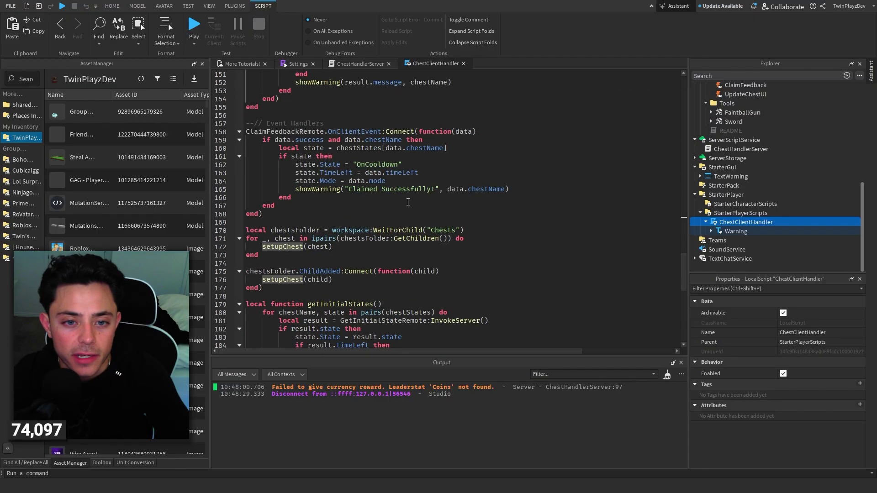
Examine the ClaimFeedbackRemote event handler and the chest setup code below it, and return to the helper functions
{"action": "left_click", "coordinate": [352, 118]}
{"action": "double_click", "coordinate": [300, 132]}
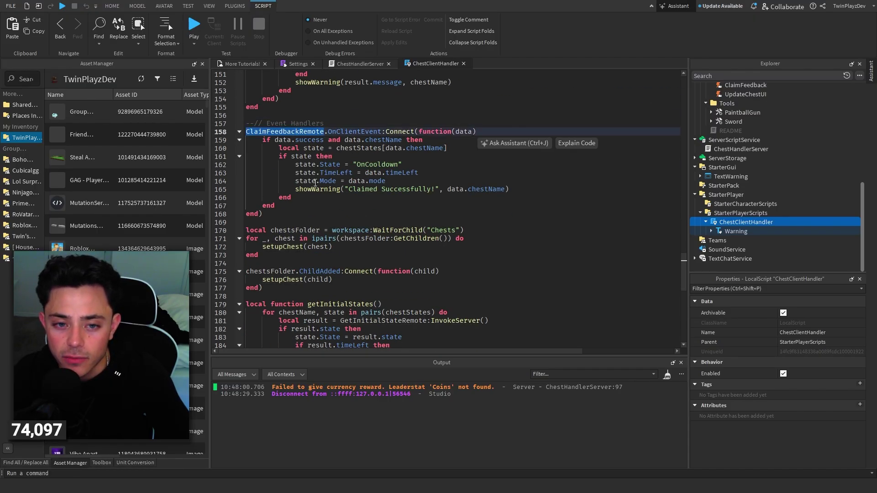
{"action": "left_click_drag", "start_coordinate": [316, 215], "coordinate": [247, 123]}
{"action": "left_click", "coordinate": [340, 205]}
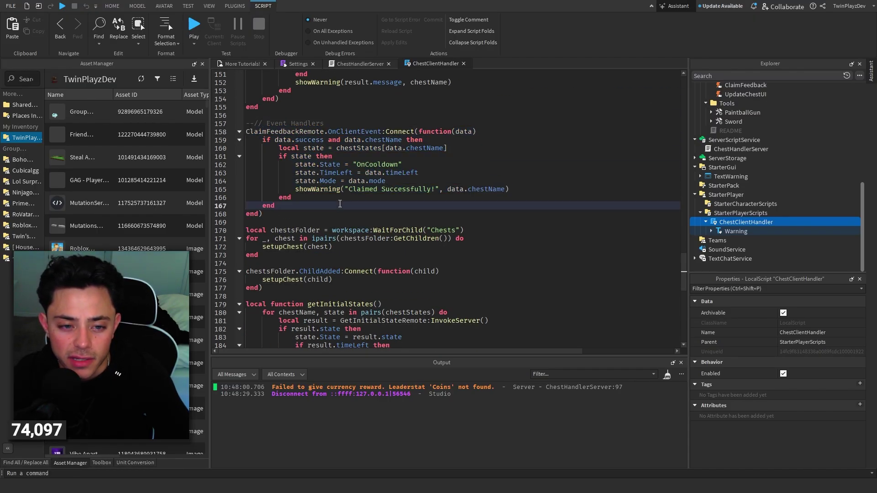
{"action": "scroll", "coordinate": [342, 198], "scroll_direction": "down", "scroll_amount": 4}
{"action": "scroll", "coordinate": [322, 283], "scroll_direction": "up", "scroll_amount": 20}
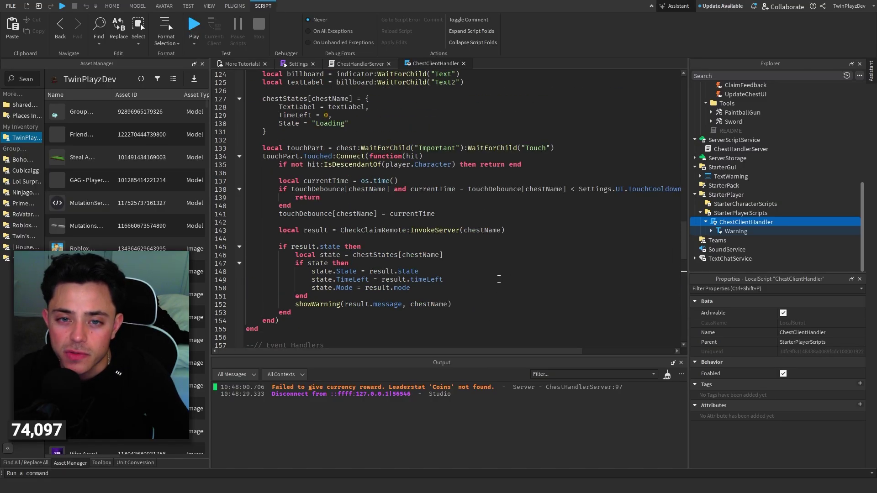
{"action": "scroll", "coordinate": [447, 262], "scroll_direction": "up", "scroll_amount": 14}
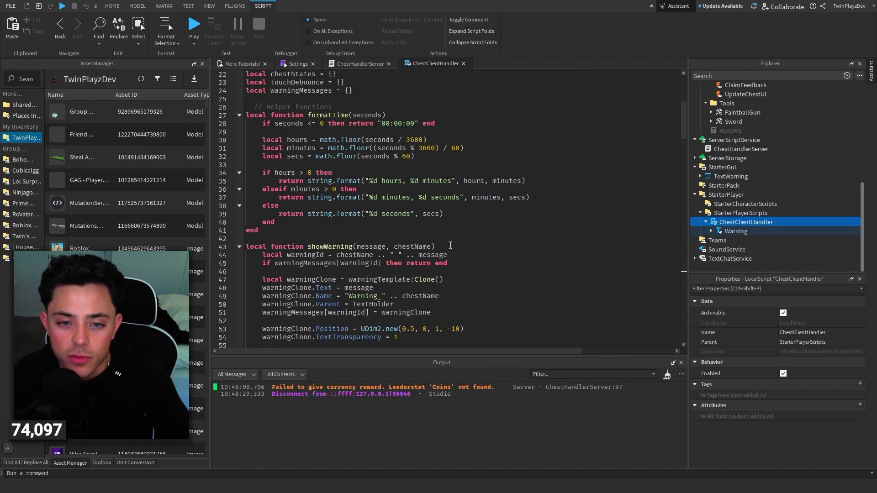
Examine the label texts for the JoinGroup, Playing and ReadyToClaim states, and the getInitialStates function closing ChestClientHandler
{"action": "scroll", "coordinate": [673, 207], "scroll_direction": "down", "scroll_amount": 20}
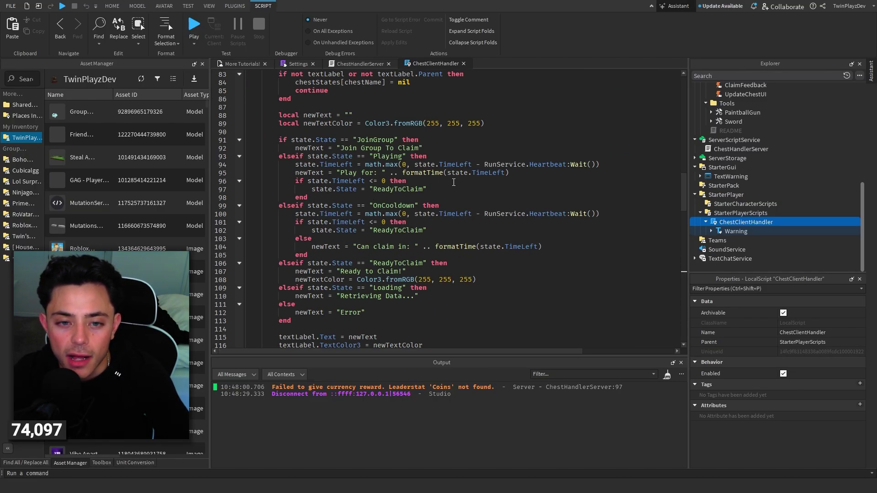
{"action": "left_click", "coordinate": [372, 148]}
{"action": "left_click_drag", "start_coordinate": [337, 147], "coordinate": [441, 150]}
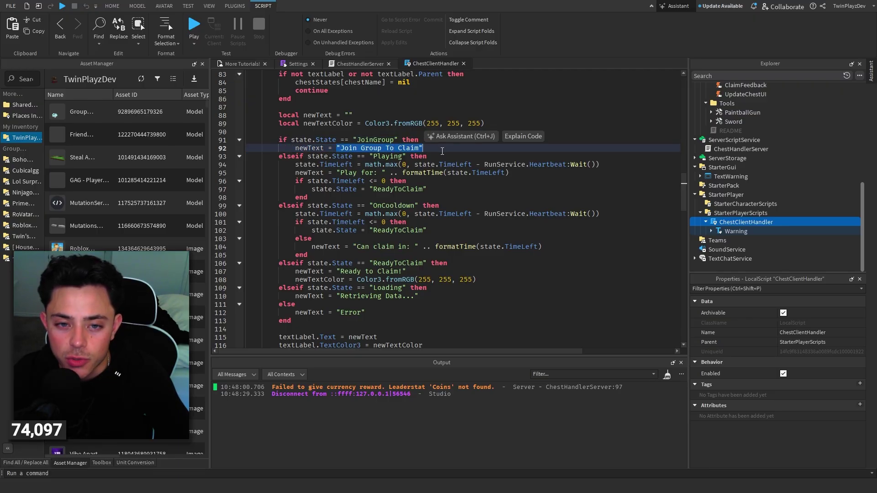
{"action": "left_click", "coordinate": [441, 150]}
{"action": "left_click_drag", "start_coordinate": [369, 190], "coordinate": [391, 192]}
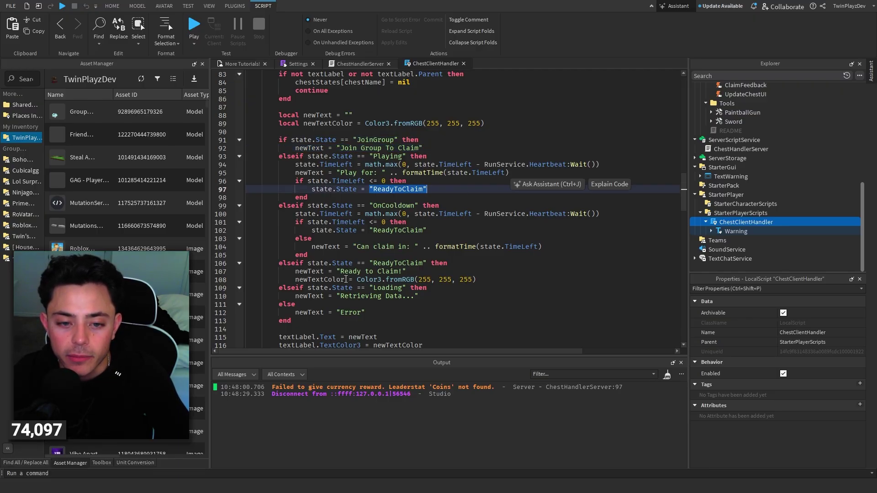
{"action": "left_click_drag", "start_coordinate": [336, 271], "coordinate": [406, 271]}
{"action": "left_click", "coordinate": [378, 173]}
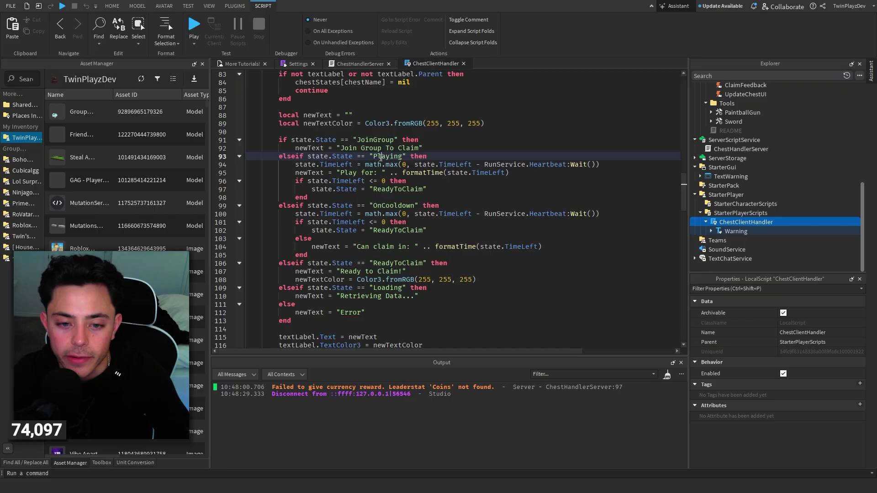
{"action": "scroll", "coordinate": [379, 169], "scroll_direction": "down", "scroll_amount": 19}
{"action": "scroll", "coordinate": [381, 165], "scroll_direction": "down", "scroll_amount": 11}
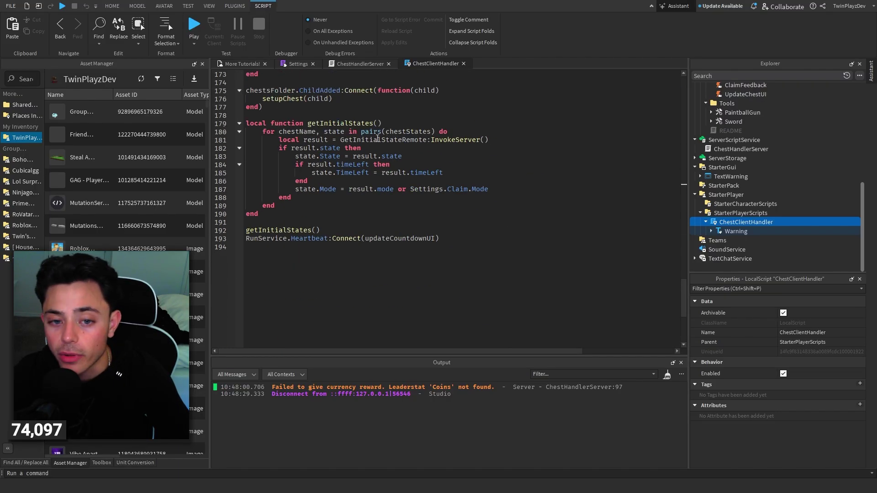
Open the ChestHandlerServer script and examine its service declarations and the DataStore helper functions getDataStoreAsync and setDataStoreAsync
{"action": "left_click", "coordinate": [382, 64]}
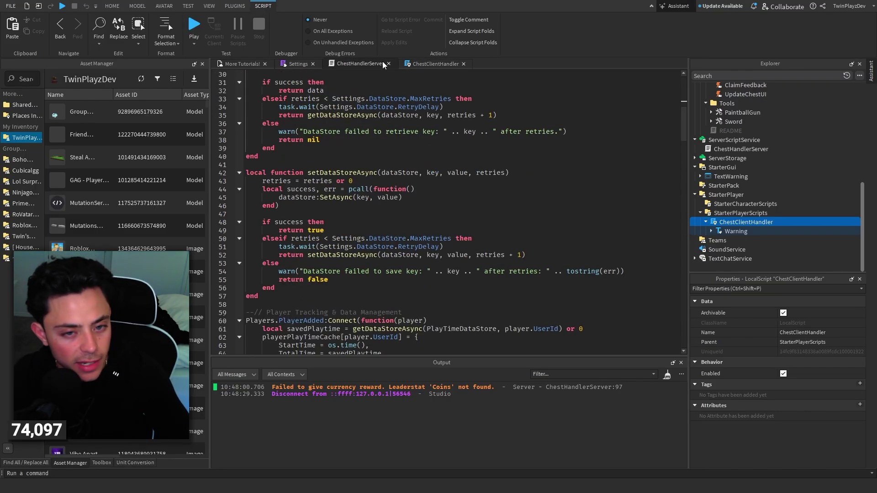
{"action": "scroll", "coordinate": [343, 146], "scroll_direction": "up", "scroll_amount": 10}
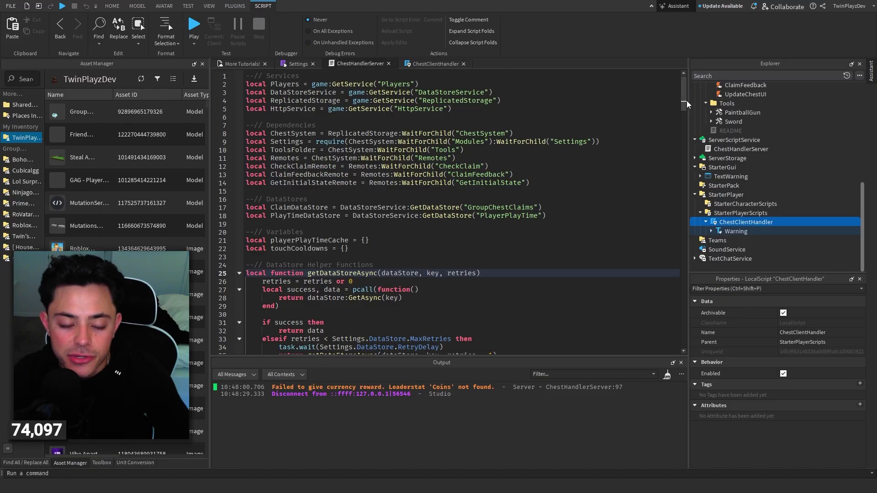
{"action": "left_click_drag", "start_coordinate": [687, 104], "coordinate": [687, 125]}
{"action": "double_click", "coordinate": [357, 110]}
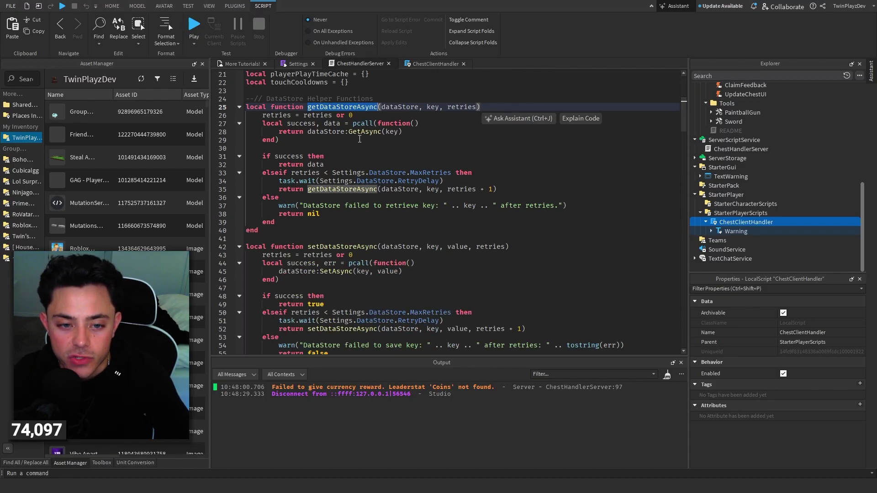
{"action": "scroll", "coordinate": [323, 147], "scroll_direction": "down", "scroll_amount": 8}
{"action": "scroll", "coordinate": [323, 147], "scroll_direction": "down", "scroll_amount": 2}
Examine the PlayerAdded and PlayerRemoving handlers that track playtime in ChestHandlerServer
{"action": "left_click_drag", "start_coordinate": [296, 196], "coordinate": [247, 148]}
{"action": "left_click", "coordinate": [313, 191]}
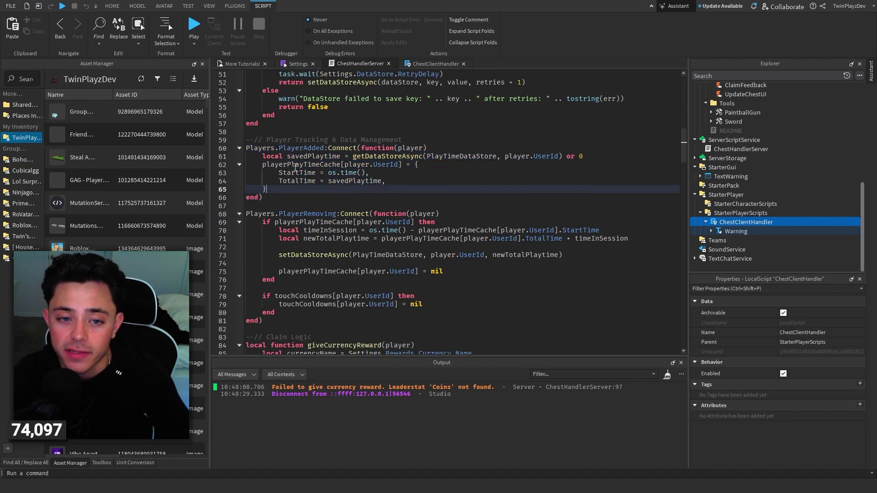
{"action": "scroll", "coordinate": [310, 194], "scroll_direction": "down", "scroll_amount": 4}
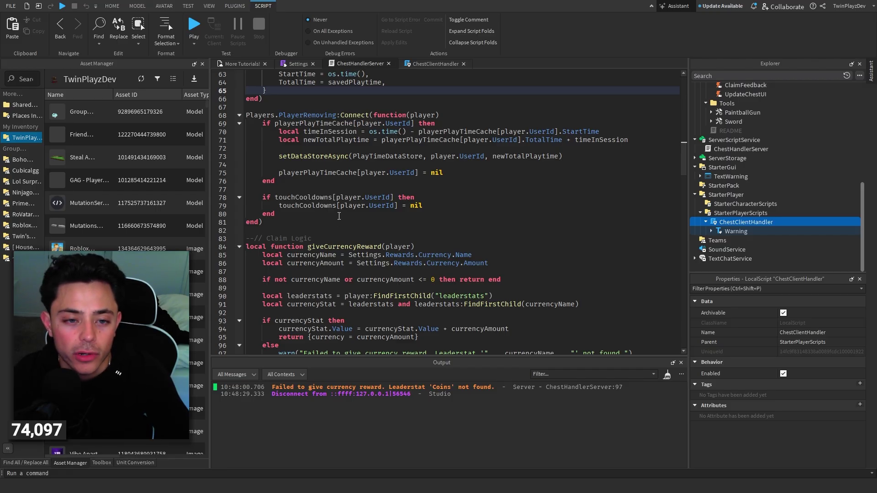
Examine the giveCurrencyReward function, including its currency settings and leaderstats lookup
{"action": "scroll", "coordinate": [339, 216], "scroll_direction": "down", "scroll_amount": 4}
{"action": "double_click", "coordinate": [337, 147]}
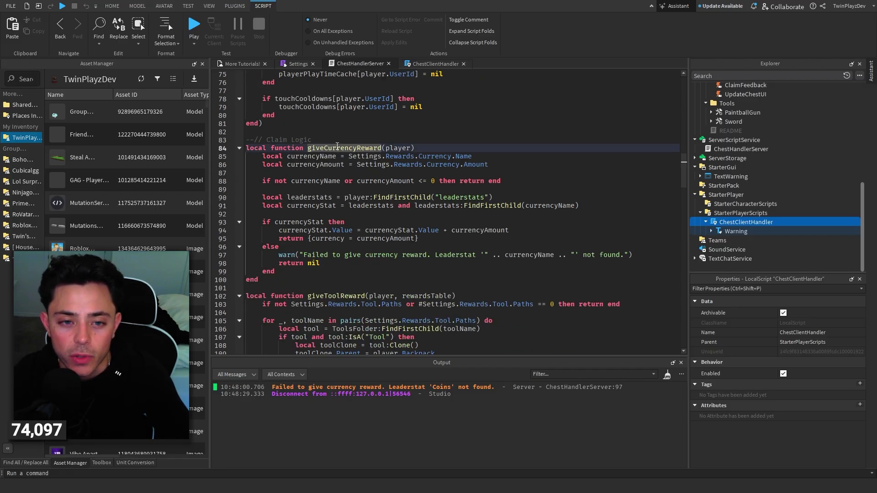
{"action": "left_click", "coordinate": [333, 213]}
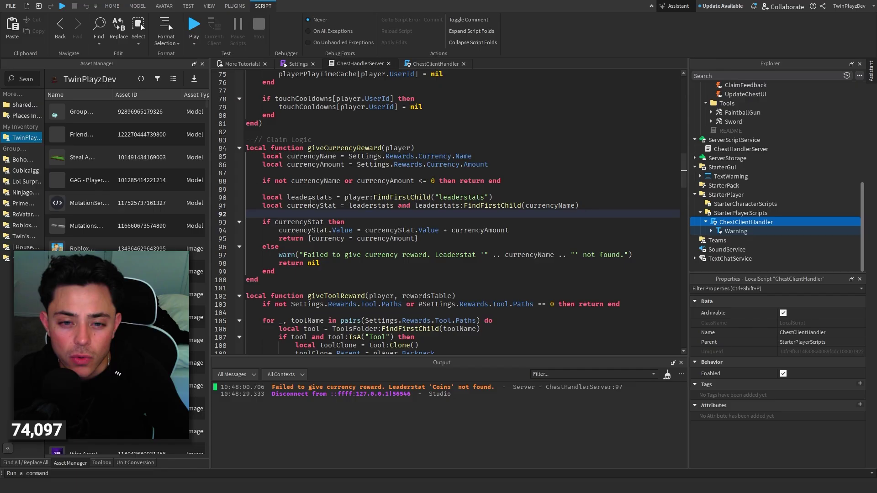
{"action": "left_click", "coordinate": [317, 206]}
{"action": "left_click", "coordinate": [309, 198]}
{"action": "left_click", "coordinate": [315, 205]}
{"action": "left_click", "coordinate": [325, 189]}
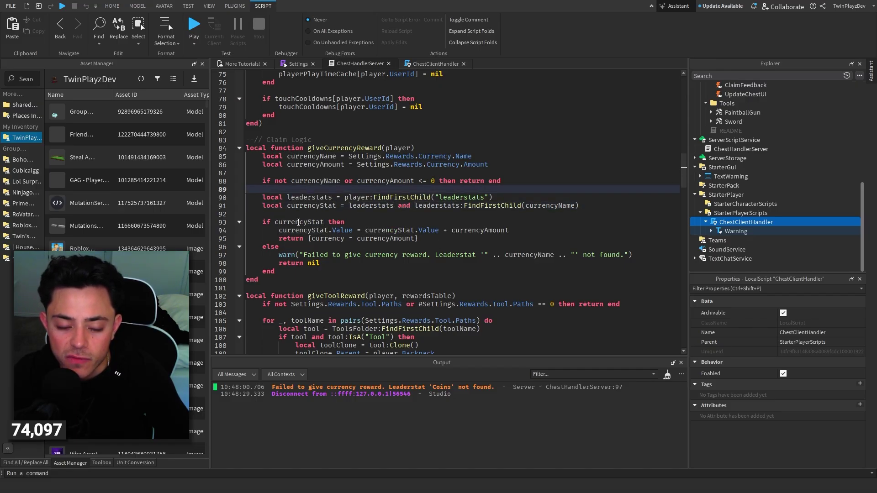
Examine the giveToolReward function and the Tools folder in ChestSystem that supplies its rewards
{"action": "scroll", "coordinate": [379, 249], "scroll_direction": "down", "scroll_amount": 6}
{"action": "double_click", "coordinate": [329, 147]}
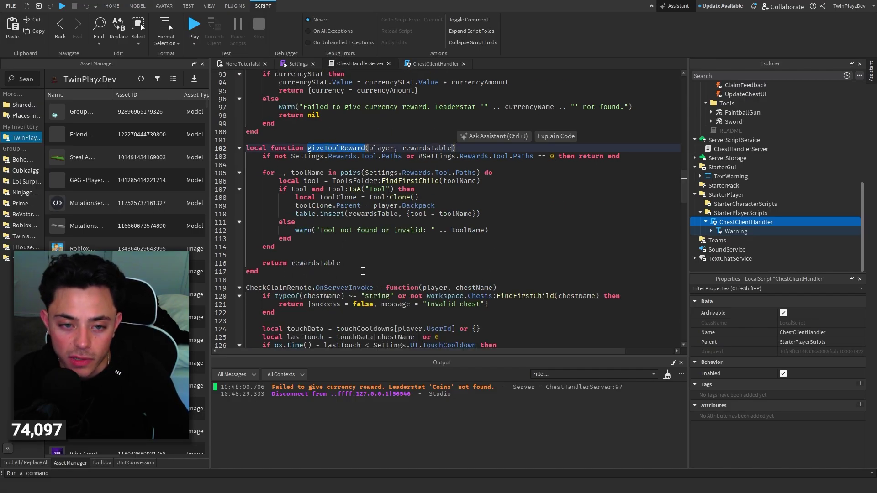
{"action": "scroll", "coordinate": [740, 183], "scroll_direction": "up", "scroll_amount": 4}
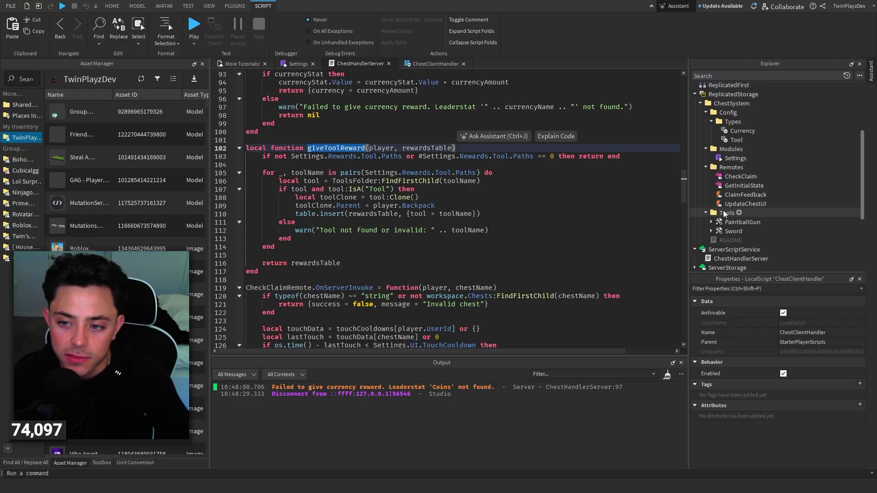
Examine the CheckClaimRemote.OnServerInvoke function, from chest validation through playtime and cooldown checks to reward delivery
{"action": "left_click_drag", "start_coordinate": [295, 221], "coordinate": [316, 186]}
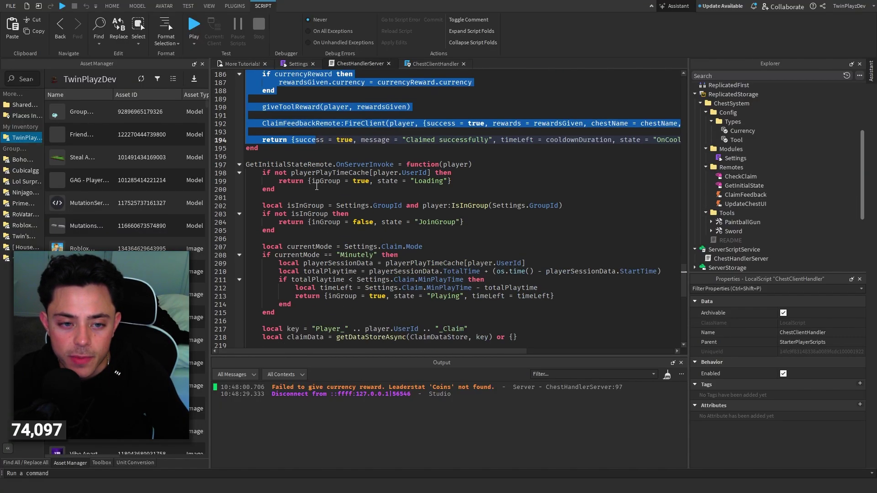
{"action": "left_click_drag", "start_coordinate": [295, 140], "coordinate": [294, 151]}
{"action": "scroll", "coordinate": [294, 153], "scroll_direction": "up", "scroll_amount": 20}
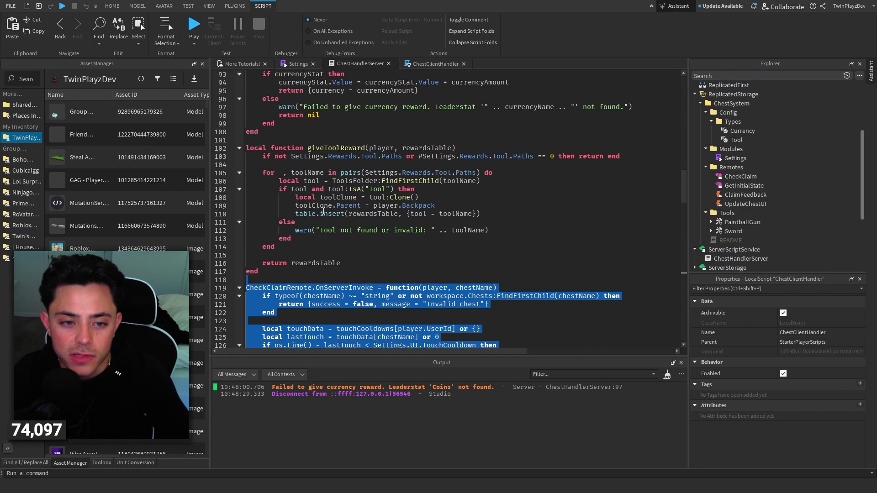
{"action": "left_click", "coordinate": [308, 247]}
{"action": "scroll", "coordinate": [308, 253], "scroll_direction": "down", "scroll_amount": 2}
{"action": "scroll", "coordinate": [309, 255], "scroll_direction": "down", "scroll_amount": 20}
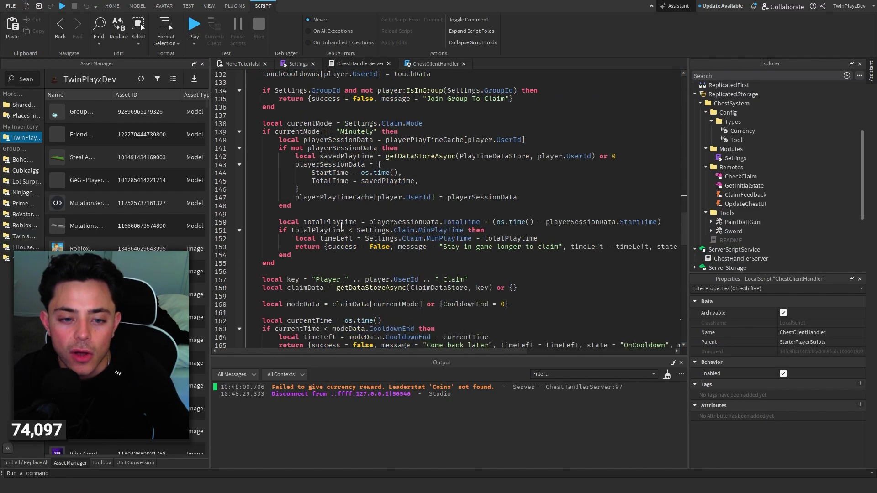
{"action": "scroll", "coordinate": [332, 222], "scroll_direction": "down", "scroll_amount": 8}
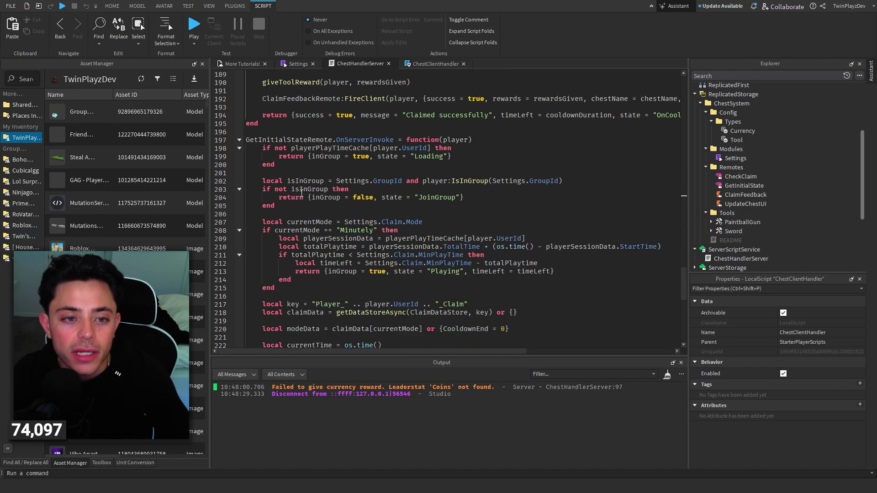
Examine the full GetInitialStateRemote.OnServerInvoke function in ChestHandlerServer
{"action": "left_click", "coordinate": [281, 134]}
{"action": "left_click", "coordinate": [278, 139]}
{"action": "double_click", "coordinate": [278, 140]}
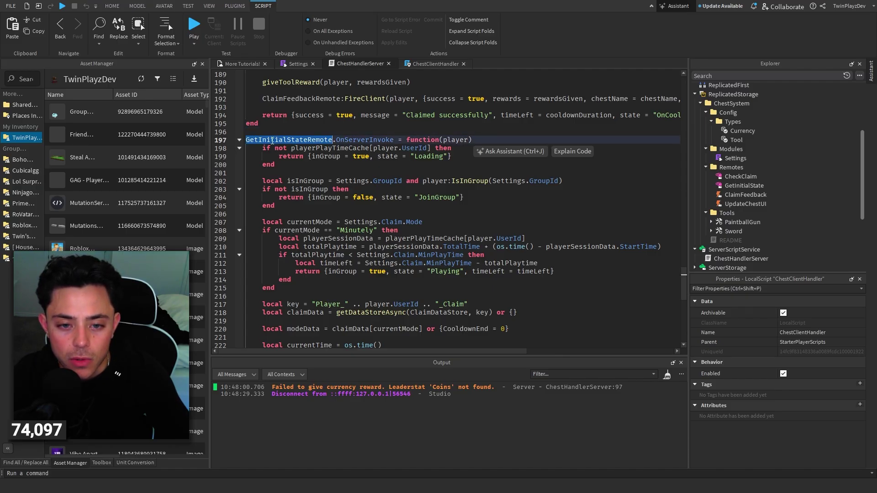
{"action": "scroll", "coordinate": [273, 150], "scroll_direction": "down", "scroll_amount": 4}
{"action": "left_click", "coordinate": [350, 205]}
{"action": "left_click_drag", "start_coordinate": [390, 314], "coordinate": [241, 124]}
Examine the isInGroup check and the claim mode and cooldown logic inside the GetInitialStateRemote handler
{"action": "scroll", "coordinate": [338, 210], "scroll_direction": "up", "scroll_amount": 3}
{"action": "left_click", "coordinate": [473, 213]}
{"action": "left_click_drag", "start_coordinate": [265, 150], "coordinate": [591, 155]}
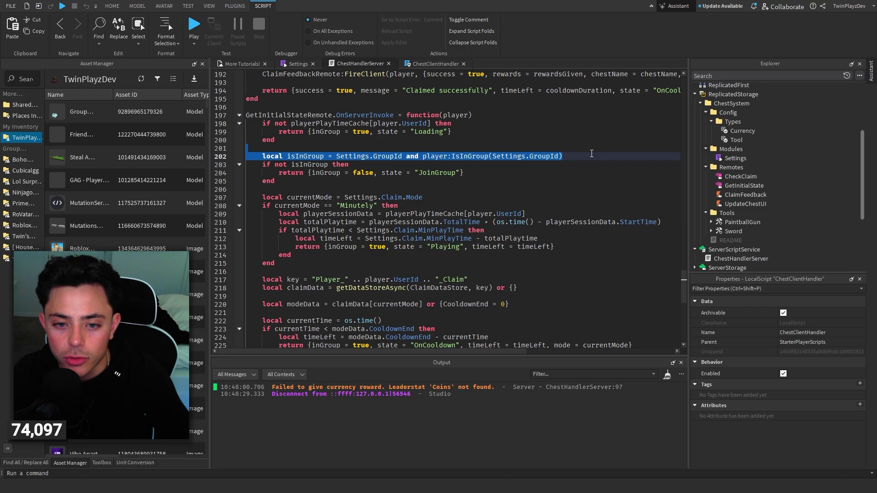
{"action": "left_click", "coordinate": [473, 223]}
{"action": "left_click_drag", "start_coordinate": [421, 288], "coordinate": [261, 122]}
{"action": "left_click", "coordinate": [401, 257]}
Leave the server script and return to the 3D scene for a closer look at the Group Chest
{"action": "scroll", "coordinate": [401, 257], "scroll_direction": "up", "scroll_amount": 20}
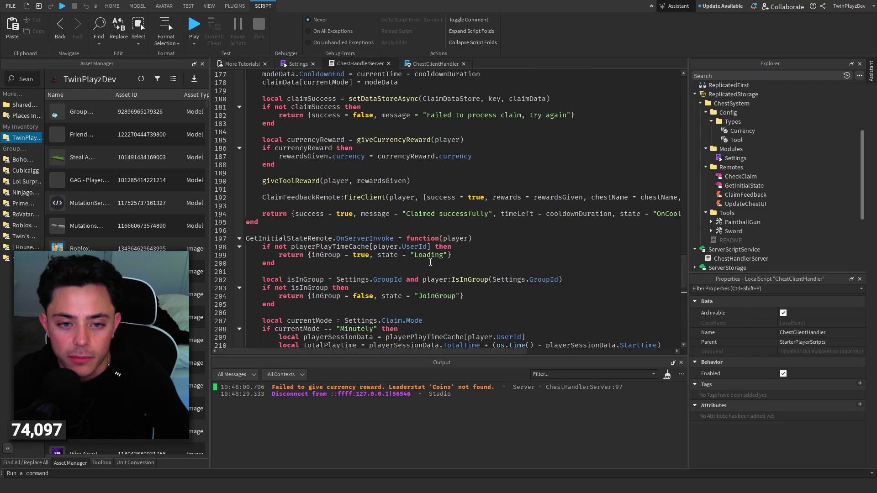
{"action": "scroll", "coordinate": [421, 264], "scroll_direction": "up", "scroll_amount": 20}
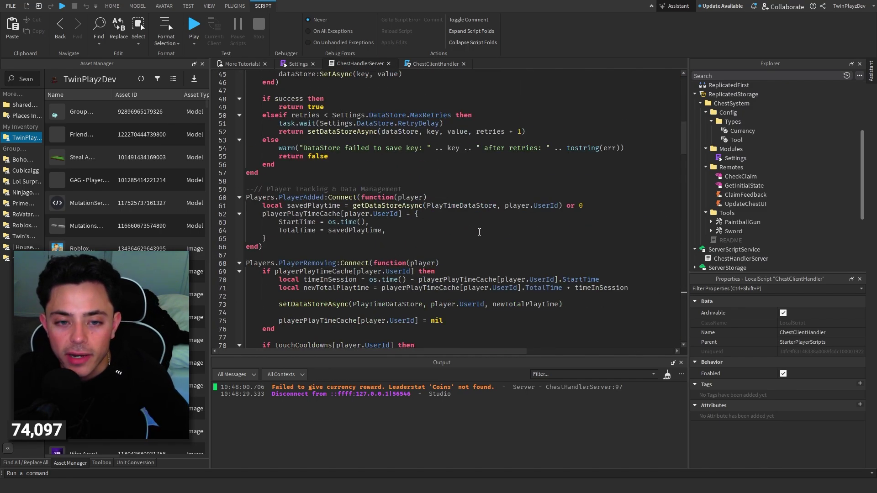
{"action": "left_click", "coordinate": [299, 63]}
{"action": "left_click", "coordinate": [240, 64]}
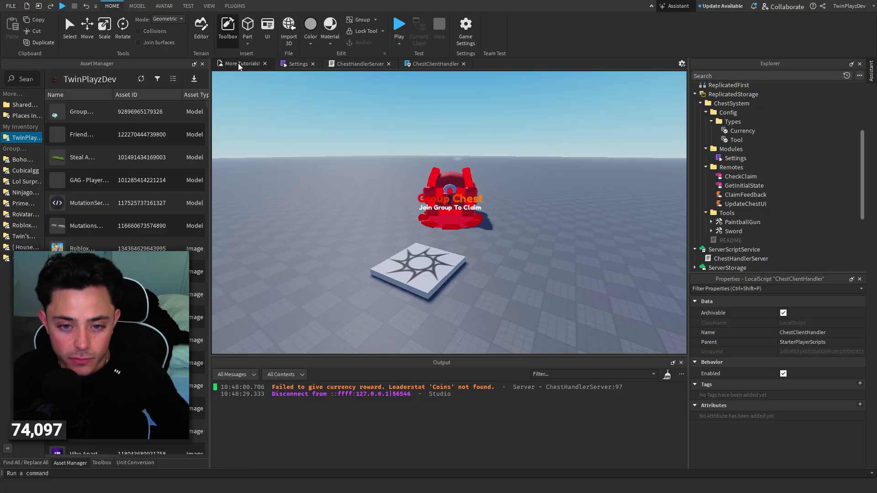
{"action": "key", "text": "w"}
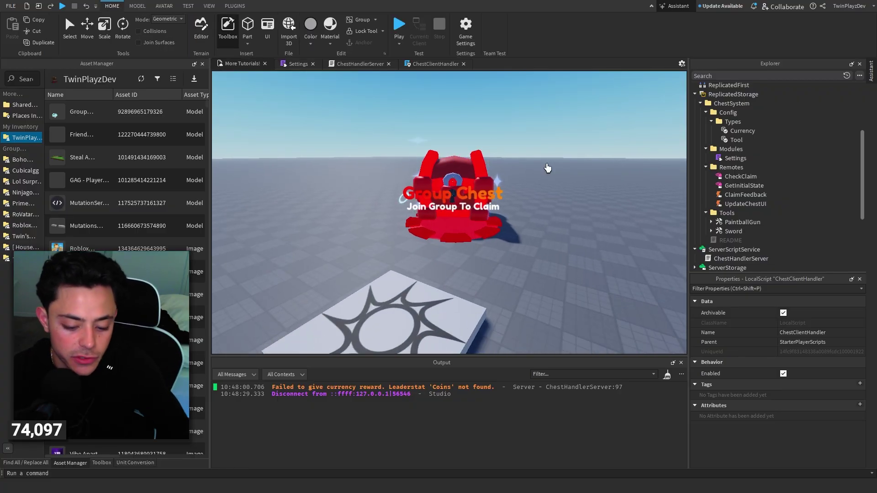